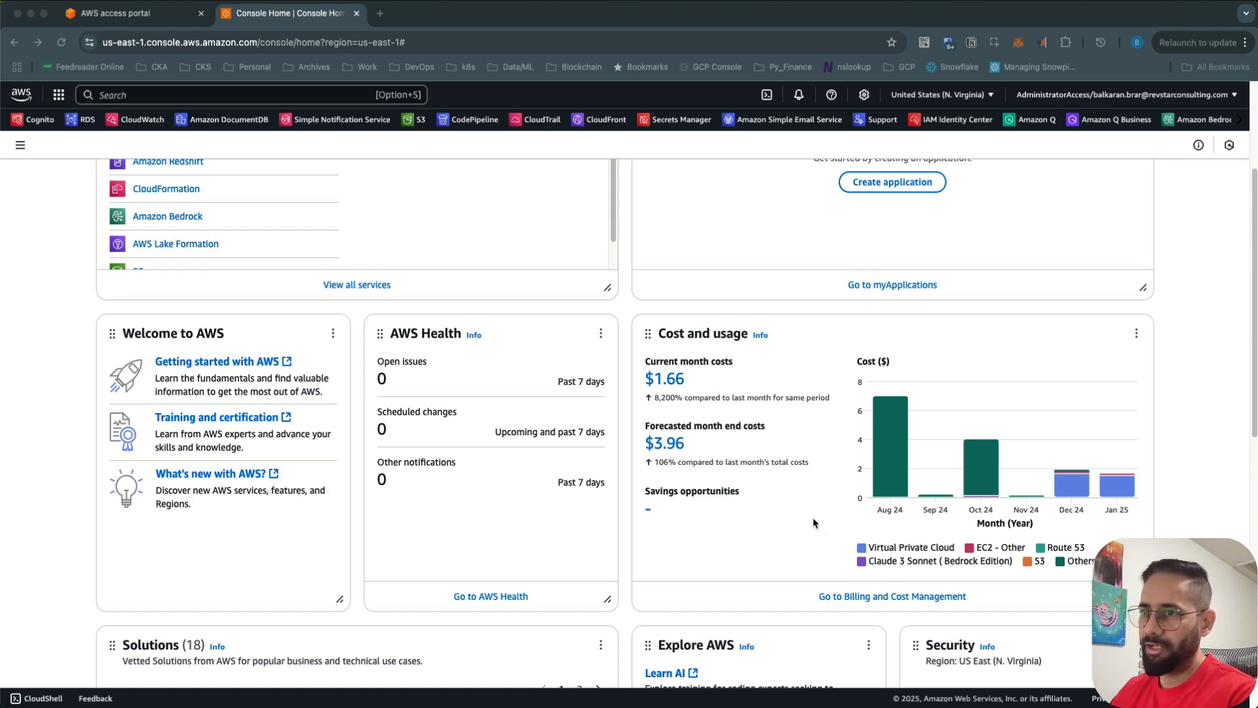
# - Open the Amazon SageMaker platform page from Recently visited on Console Home
pyautogui.scroll(3, 521, 432)
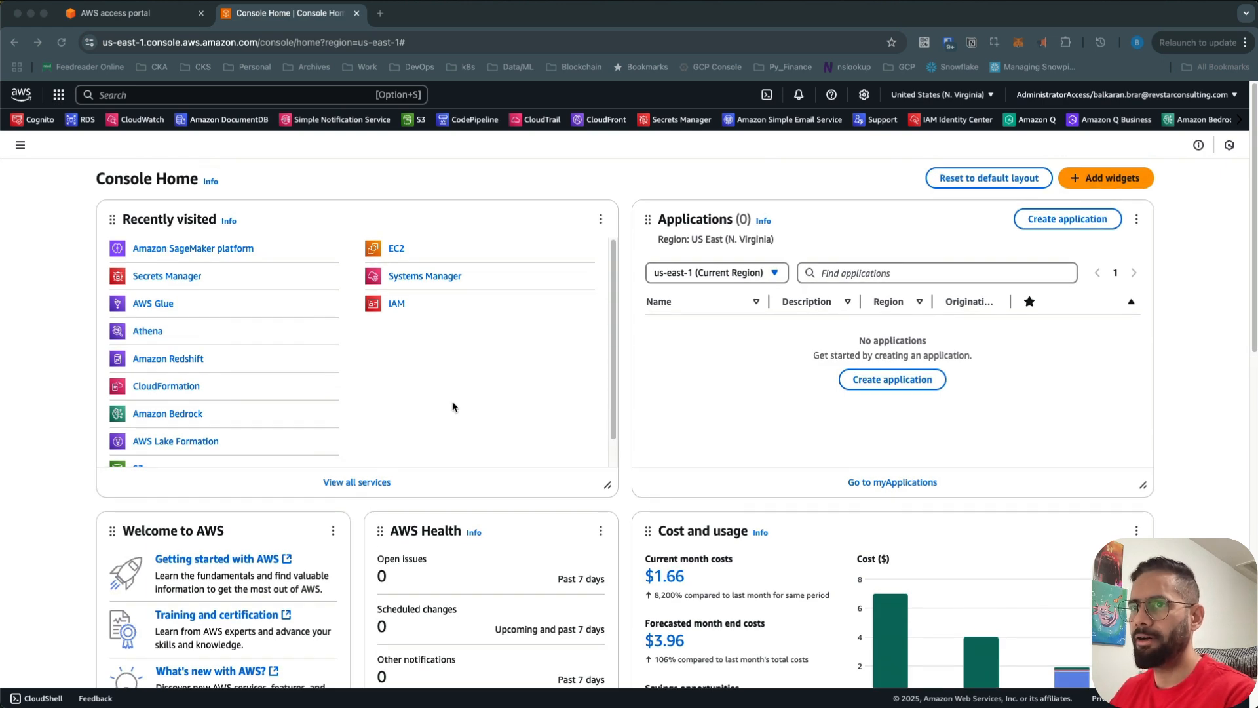
pyautogui.click(231, 252)
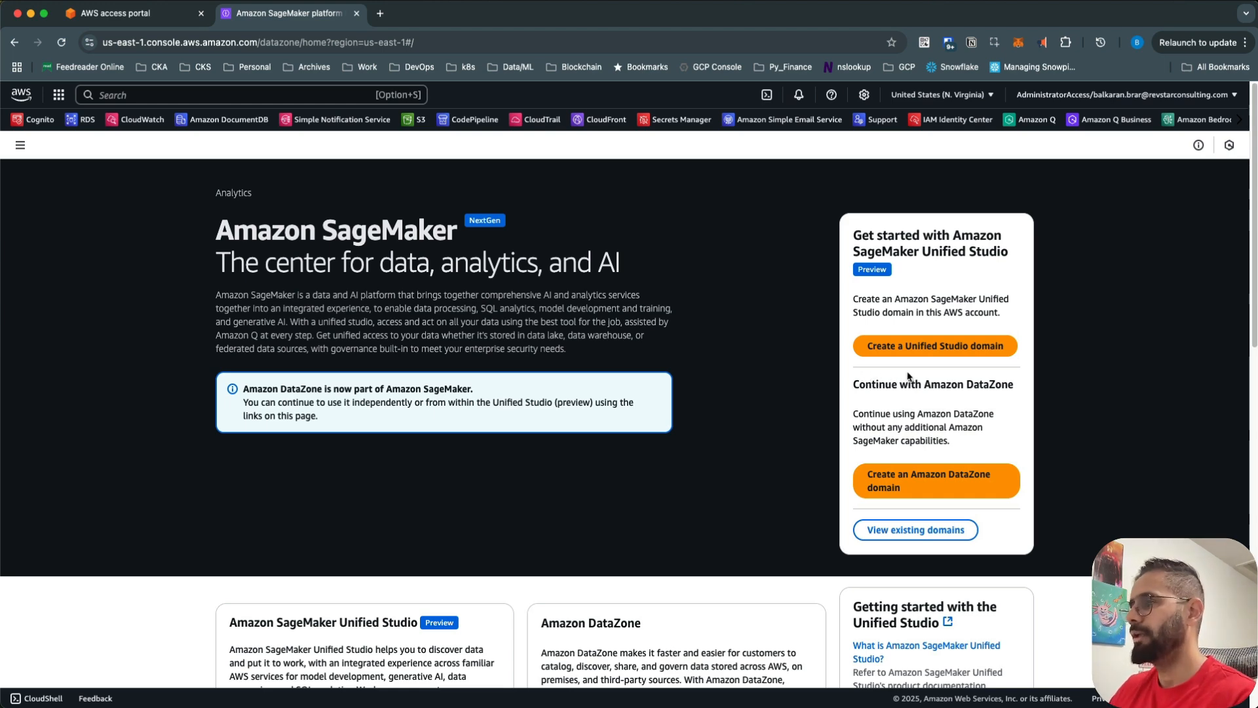
# - Begin a new domain via the 'Create a Unified Studio domain' button
pyautogui.scroll(-3, 901, 377)
pyautogui.scroll(2, 909, 292)
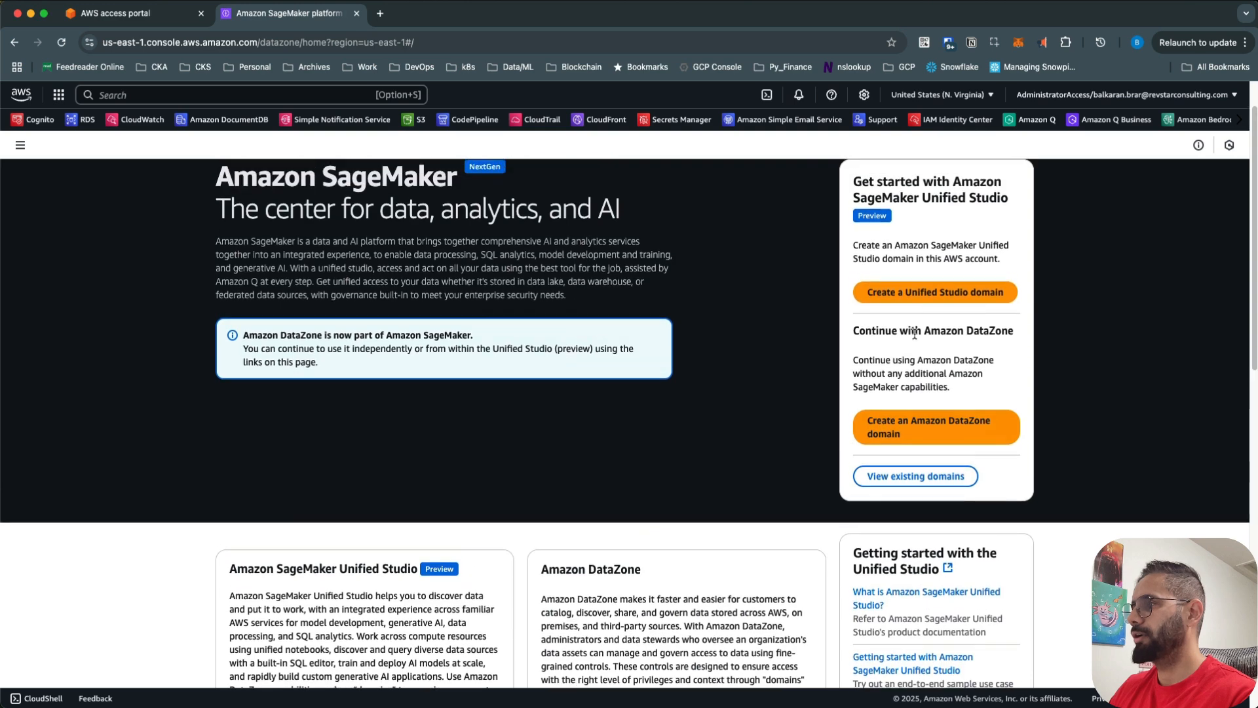
pyautogui.click(912, 292)
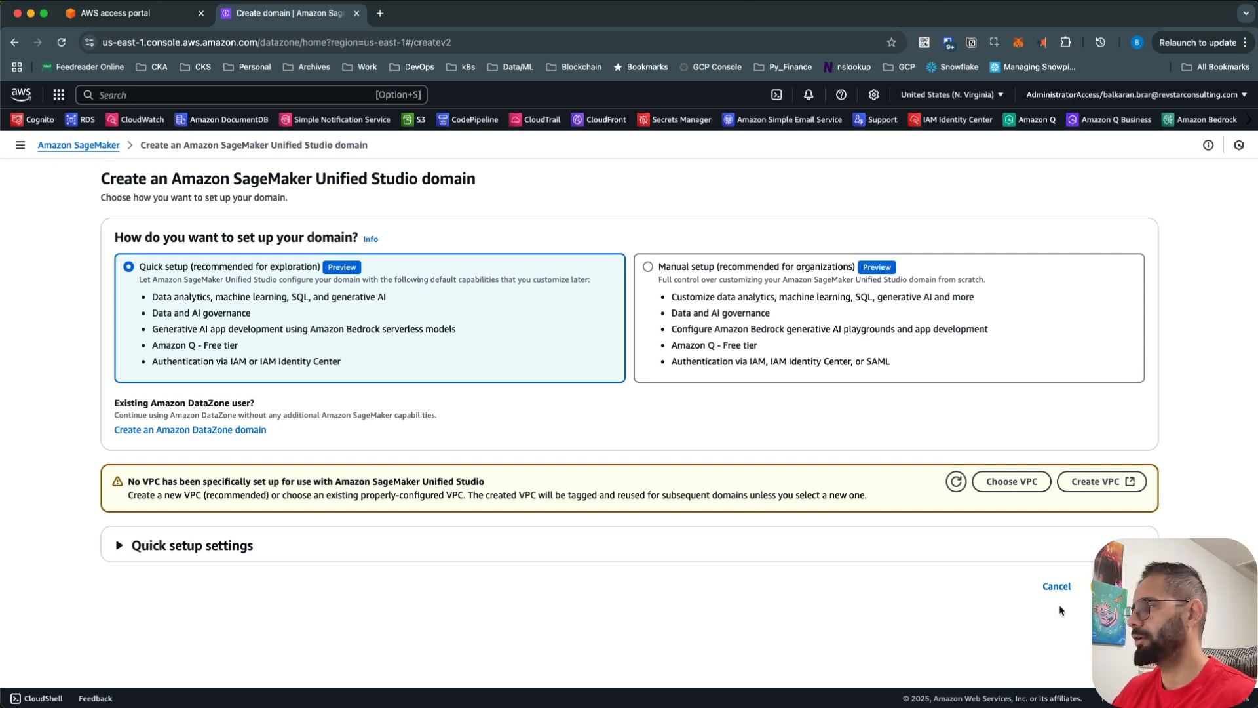
# - Expand Quick setup settings and rename the domain to notebook-poc
pyautogui.click(1119, 587)
pyautogui.scroll(-3, 609, 542)
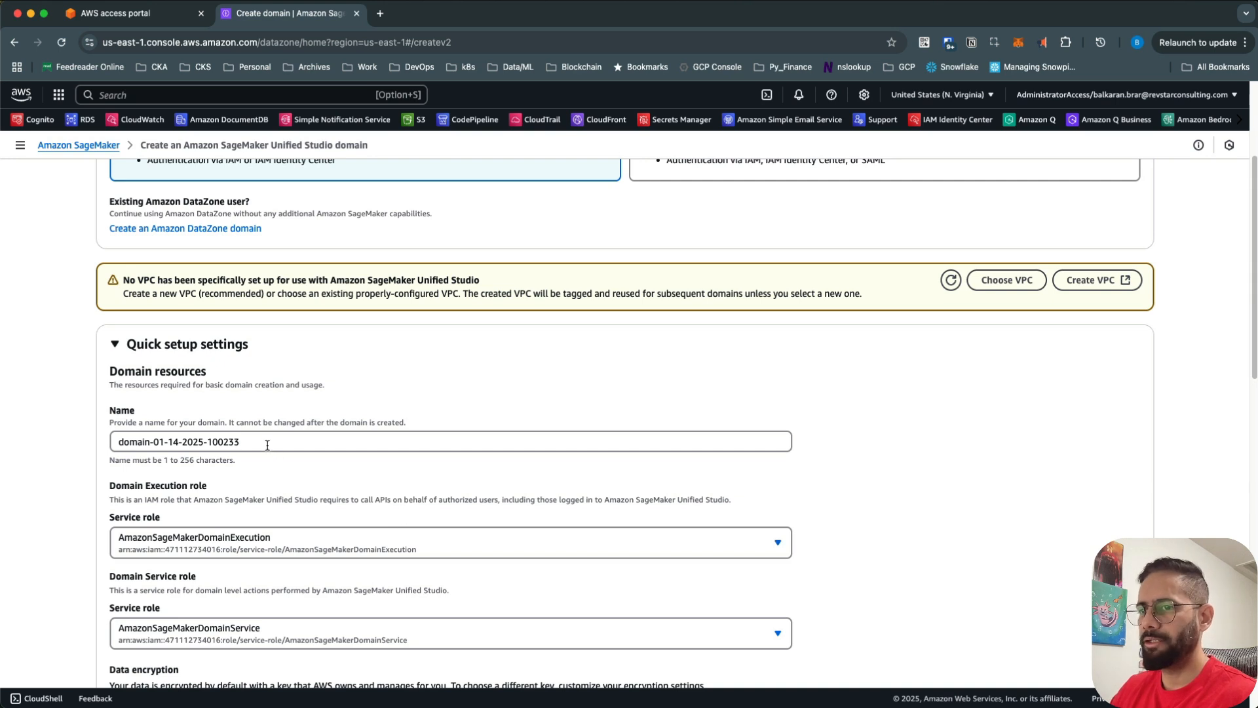
pyautogui.moveTo(263, 440); pyautogui.dragTo(86, 430)
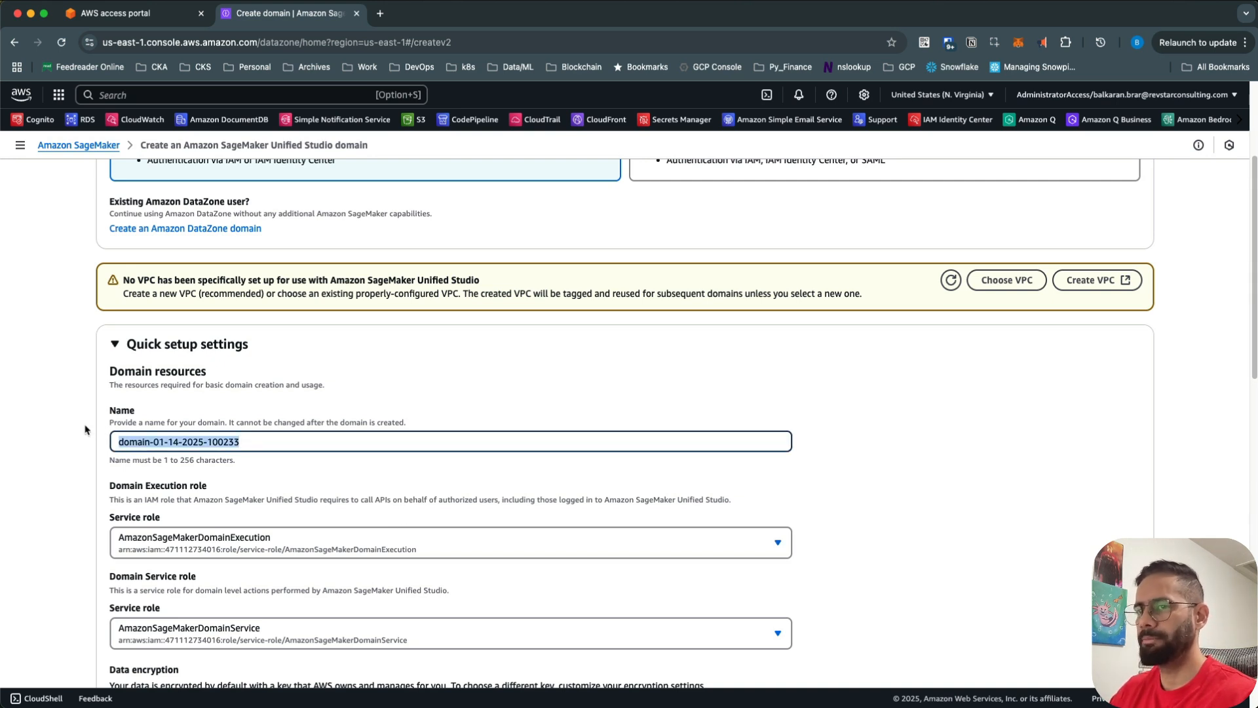
pyautogui.write('notebook-')
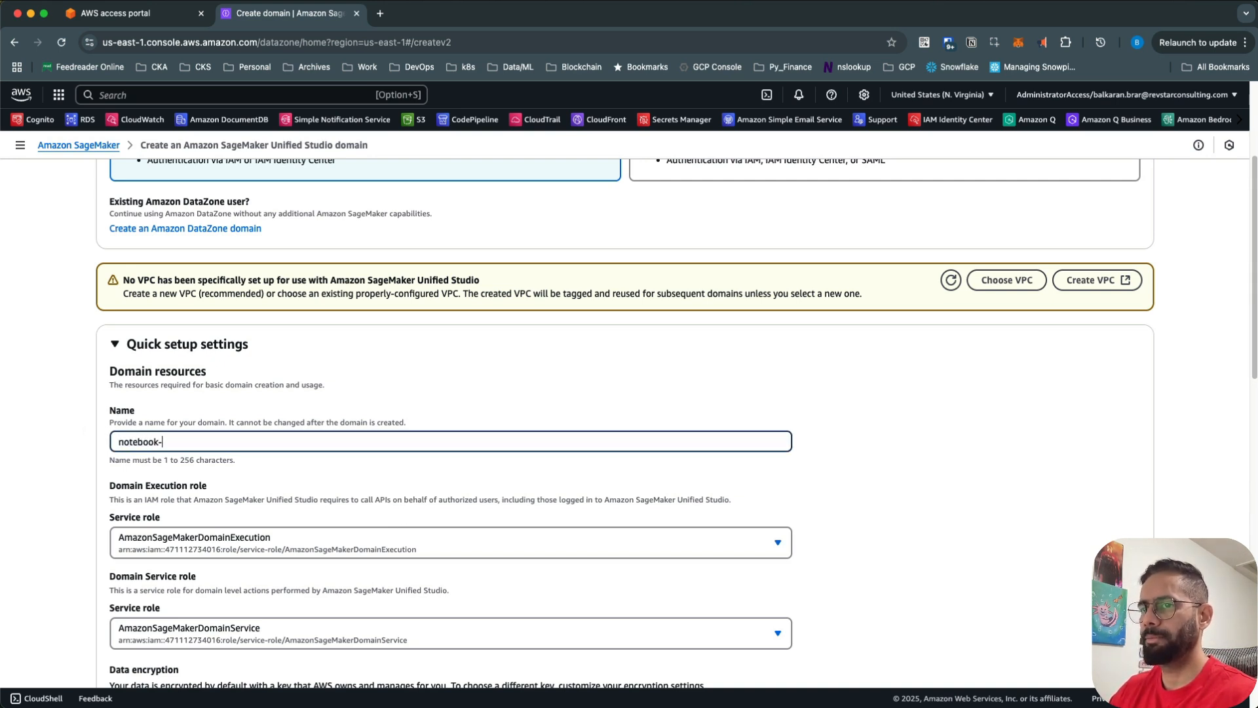
pyautogui.write('poc-')
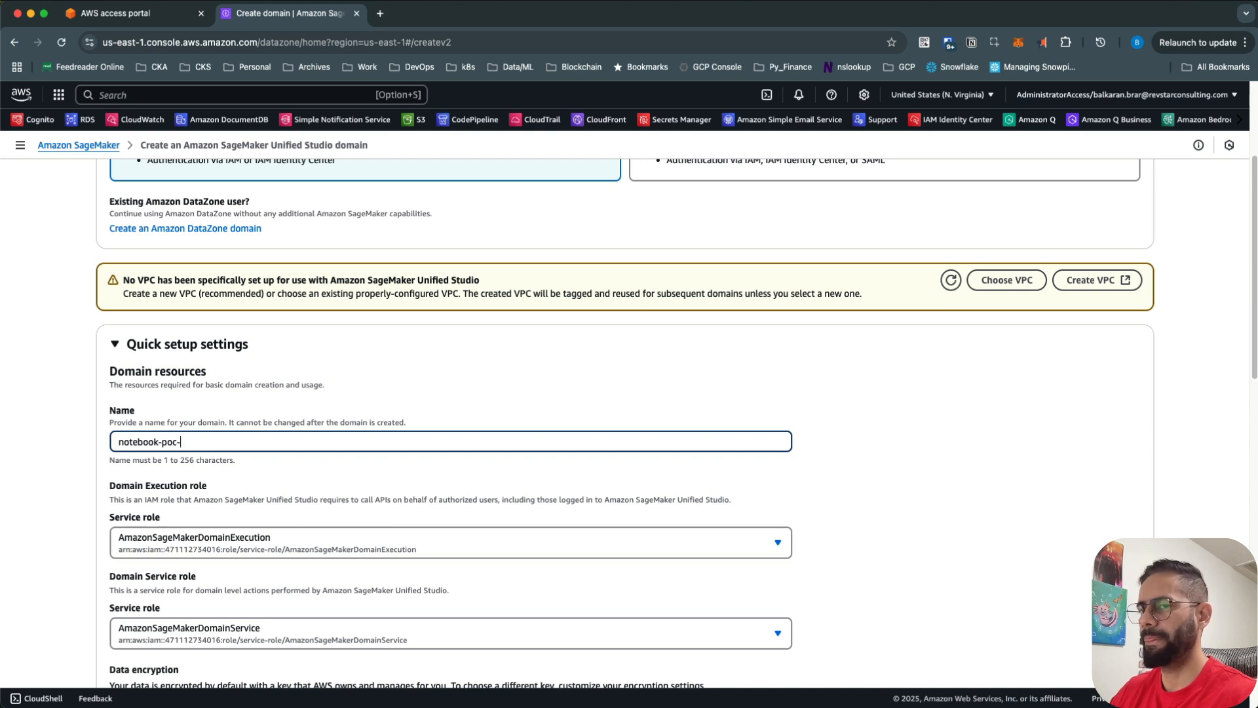
pyautogui.press('BackSpace')
pyautogui.press('BackSpace')
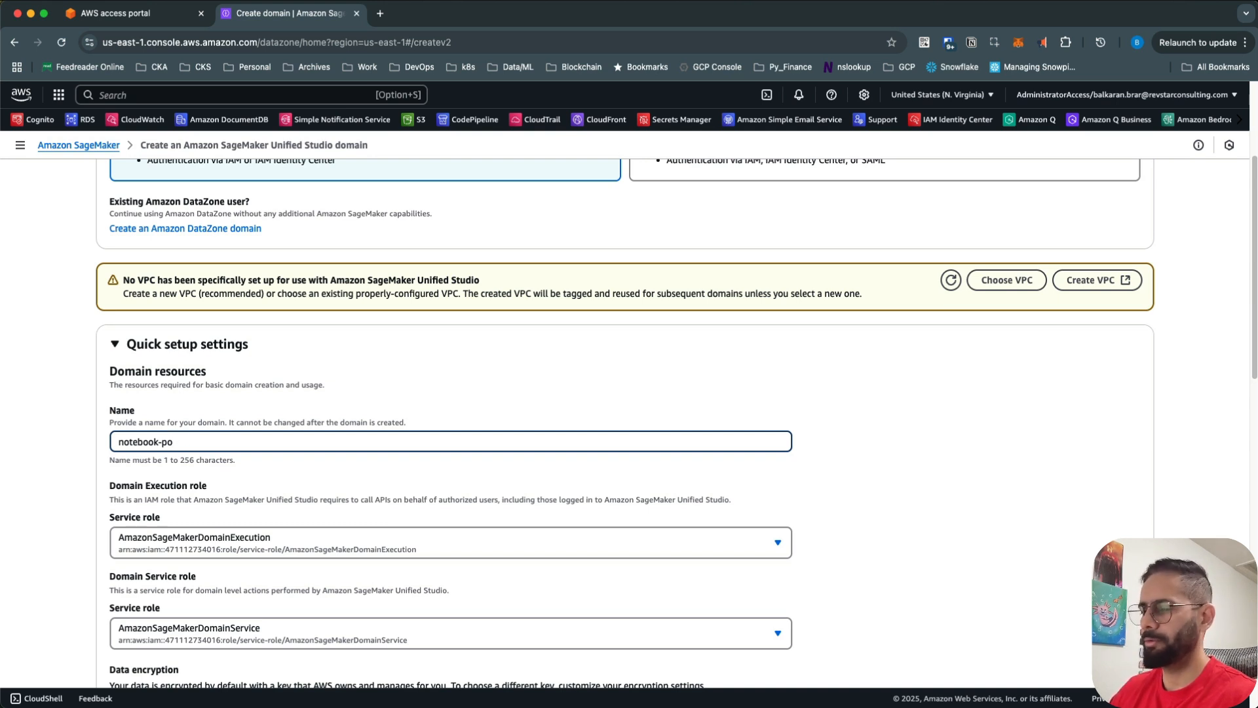
pyautogui.write('c')
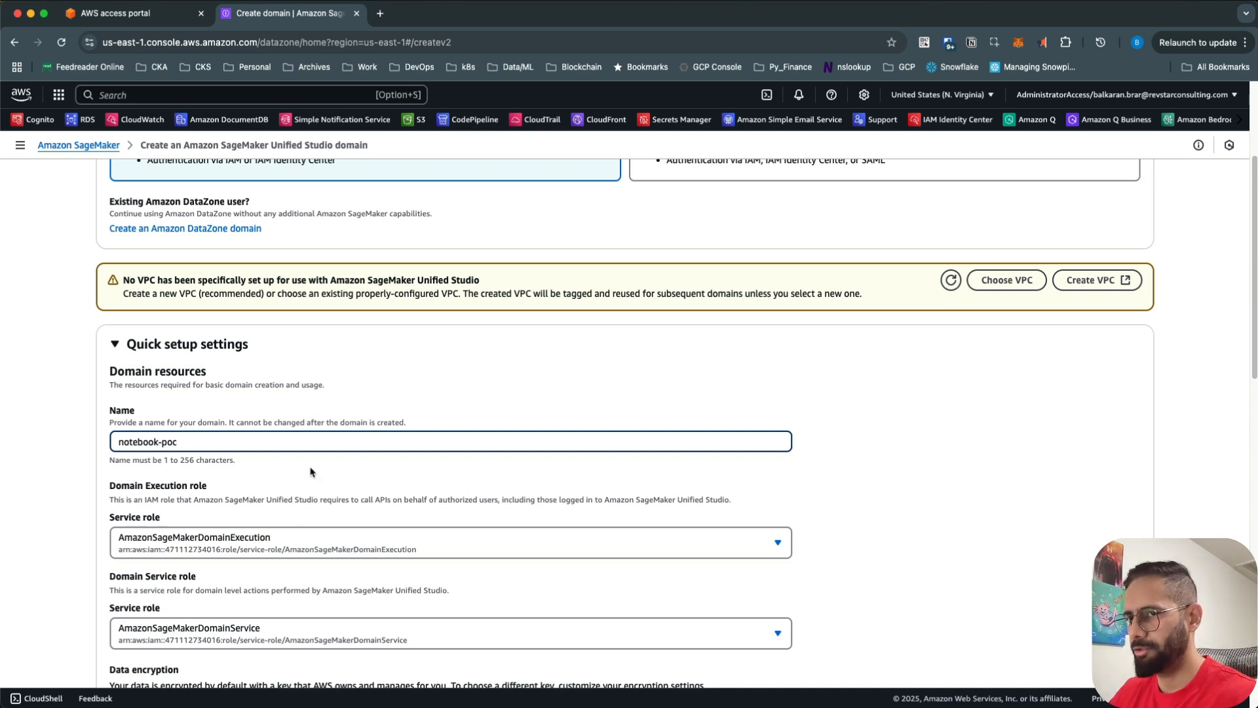
pyautogui.scroll(-2, 311, 471)
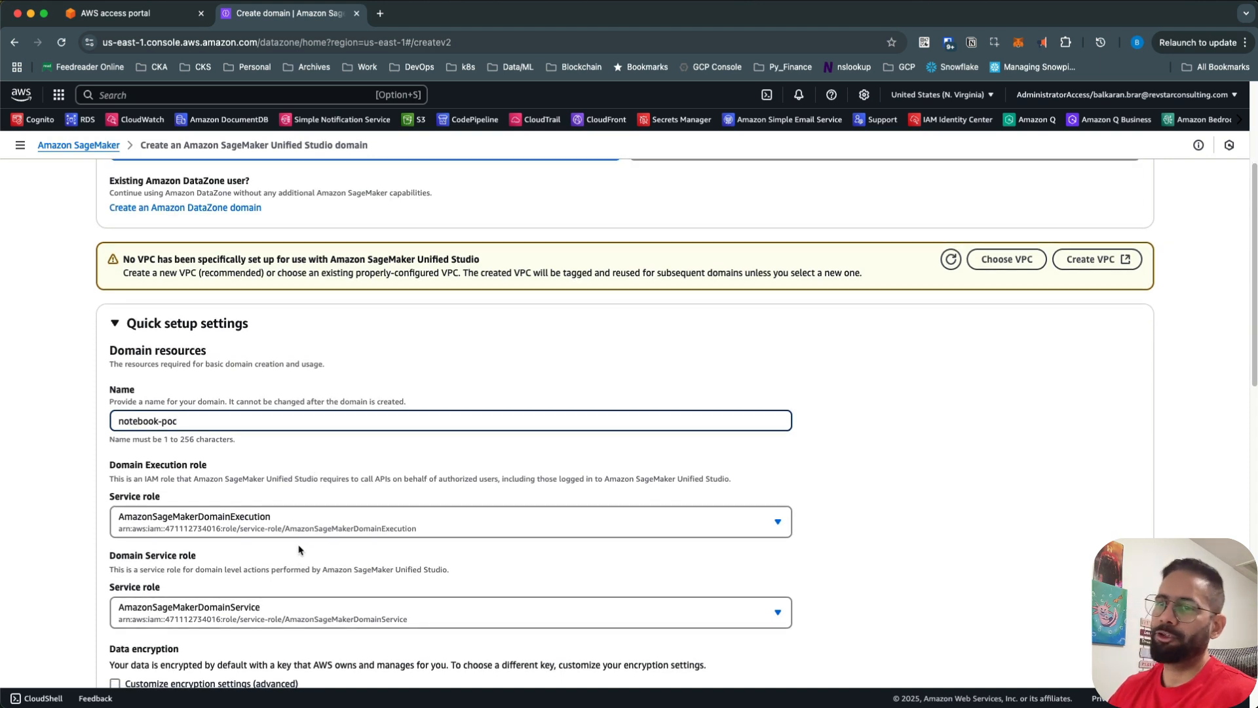
pyautogui.scroll(-3, 313, 551)
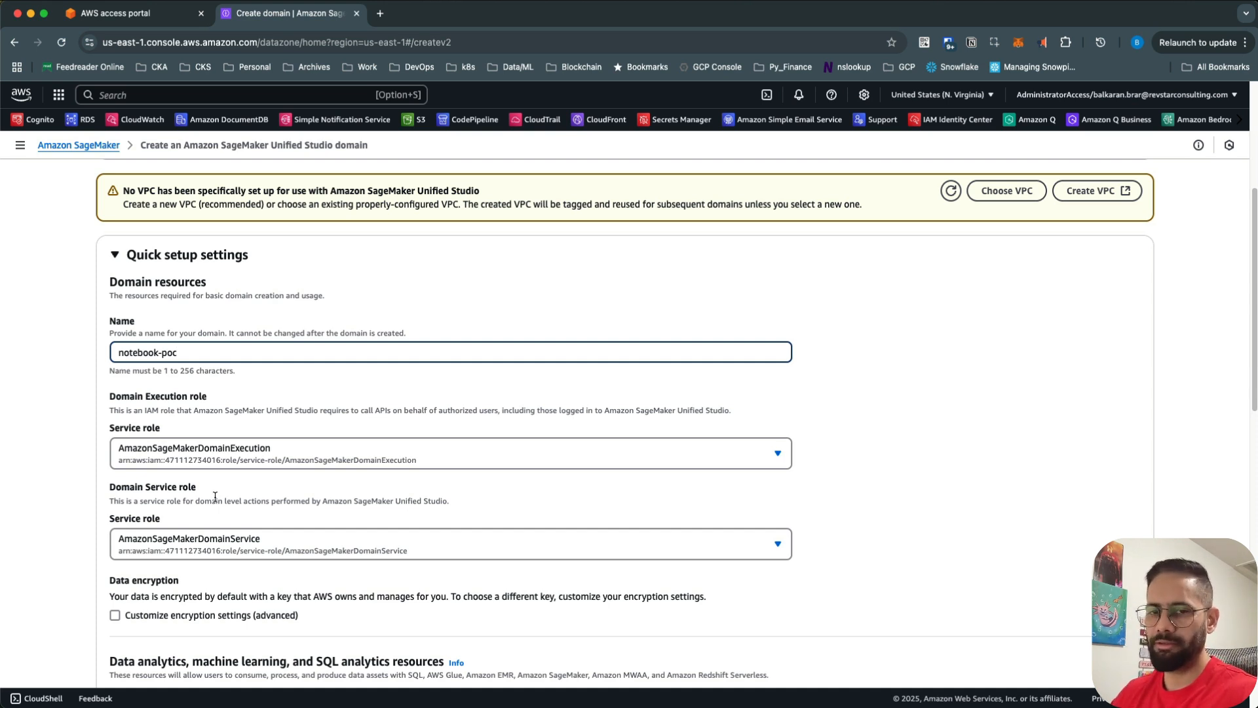
pyautogui.scroll(-2, 245, 508)
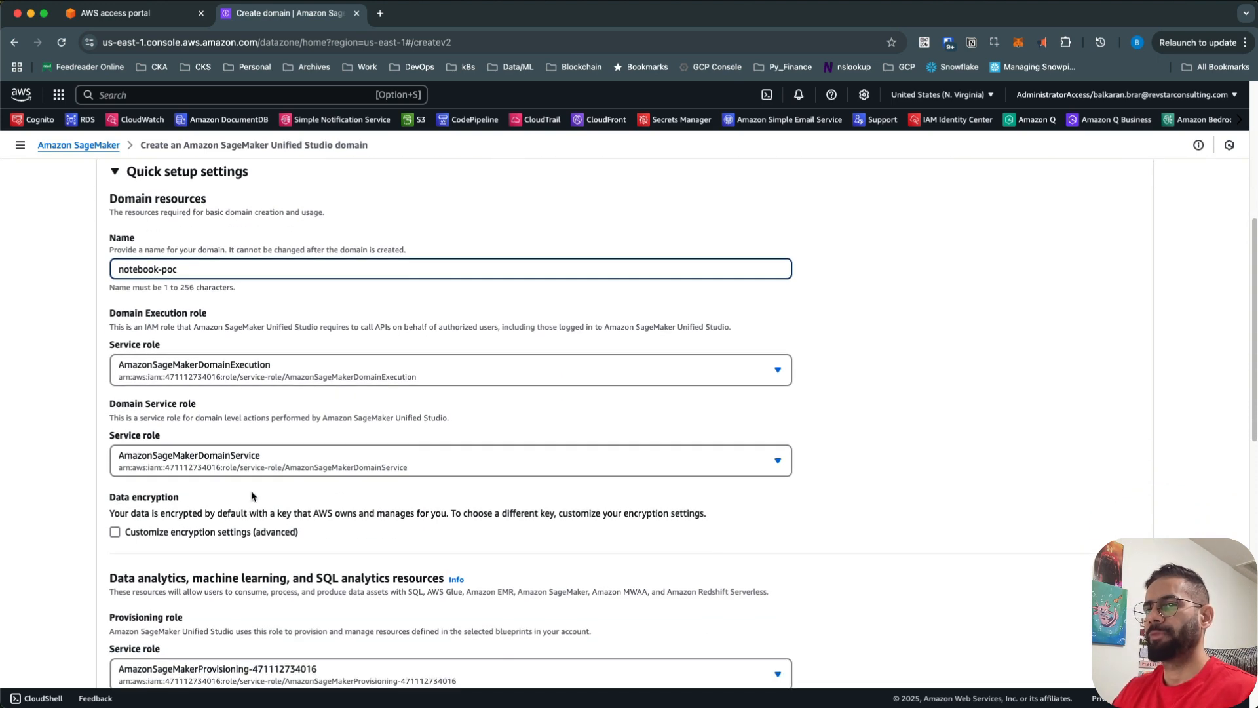
# - Keep AmazonSageMakerDomainExecution as the domain execution role
pyautogui.click(235, 368)
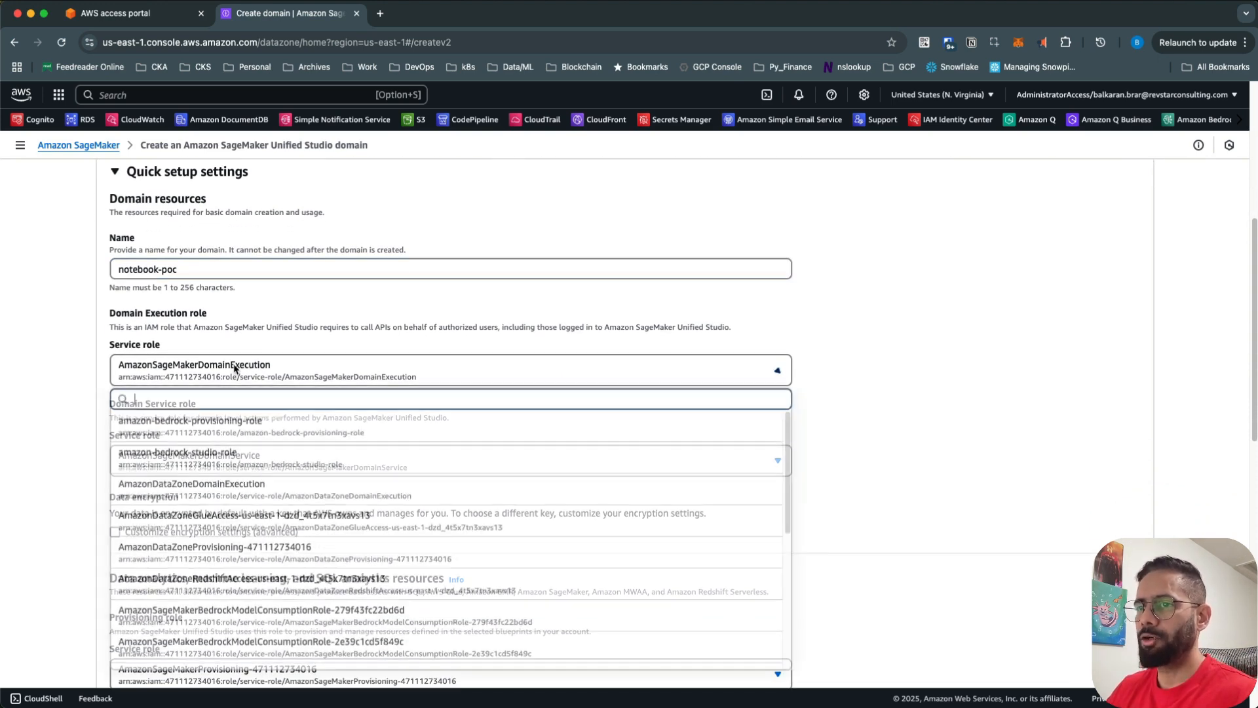
pyautogui.scroll(-5, 478, 513)
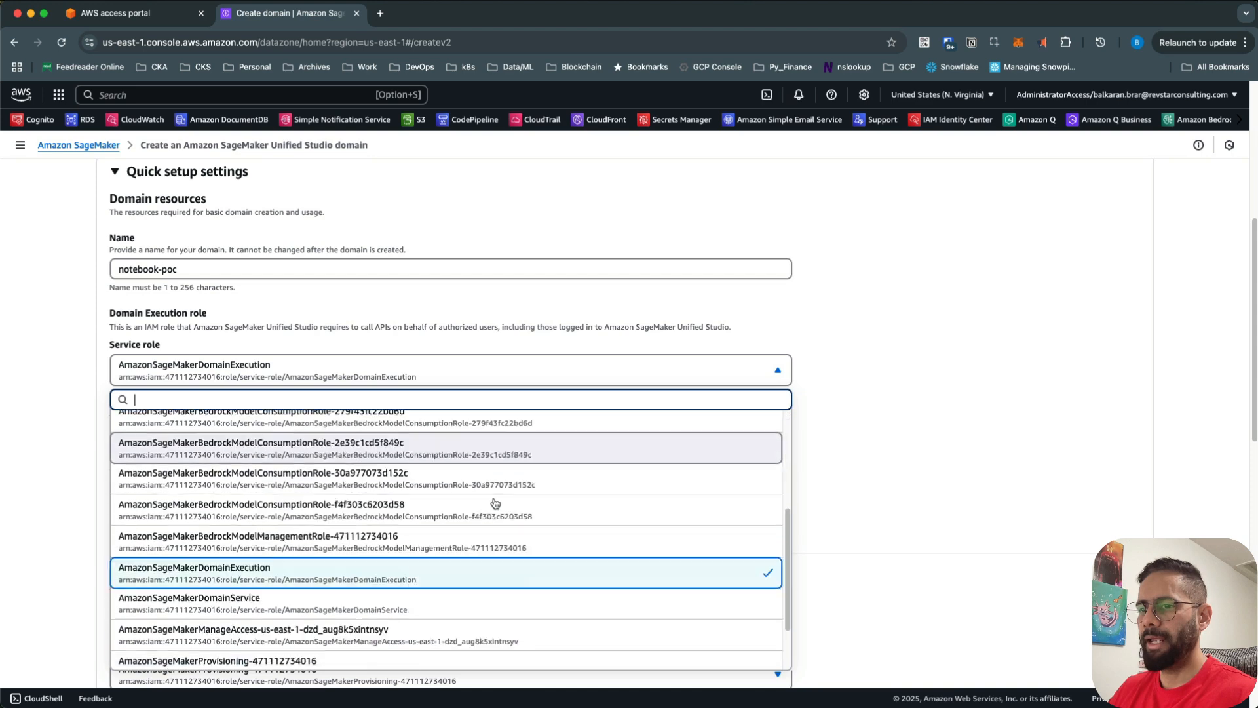
pyautogui.scroll(-4, 478, 512)
pyautogui.scroll(6, 458, 526)
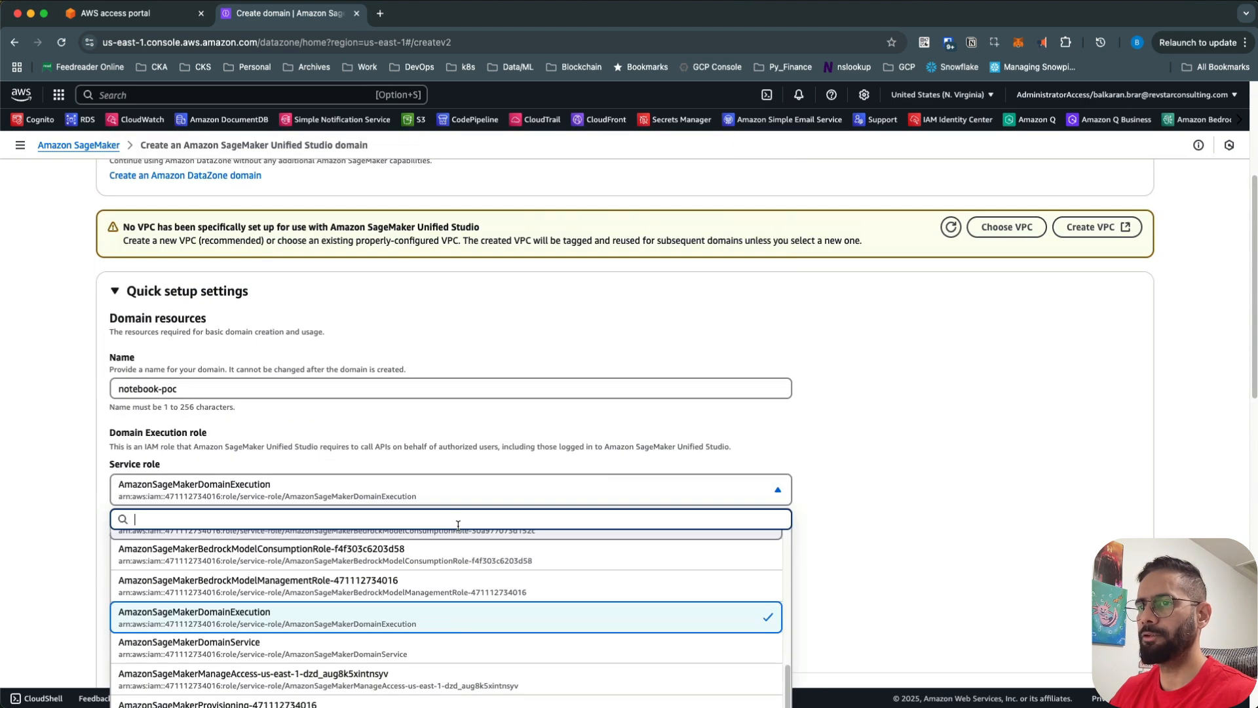
pyautogui.click(345, 488)
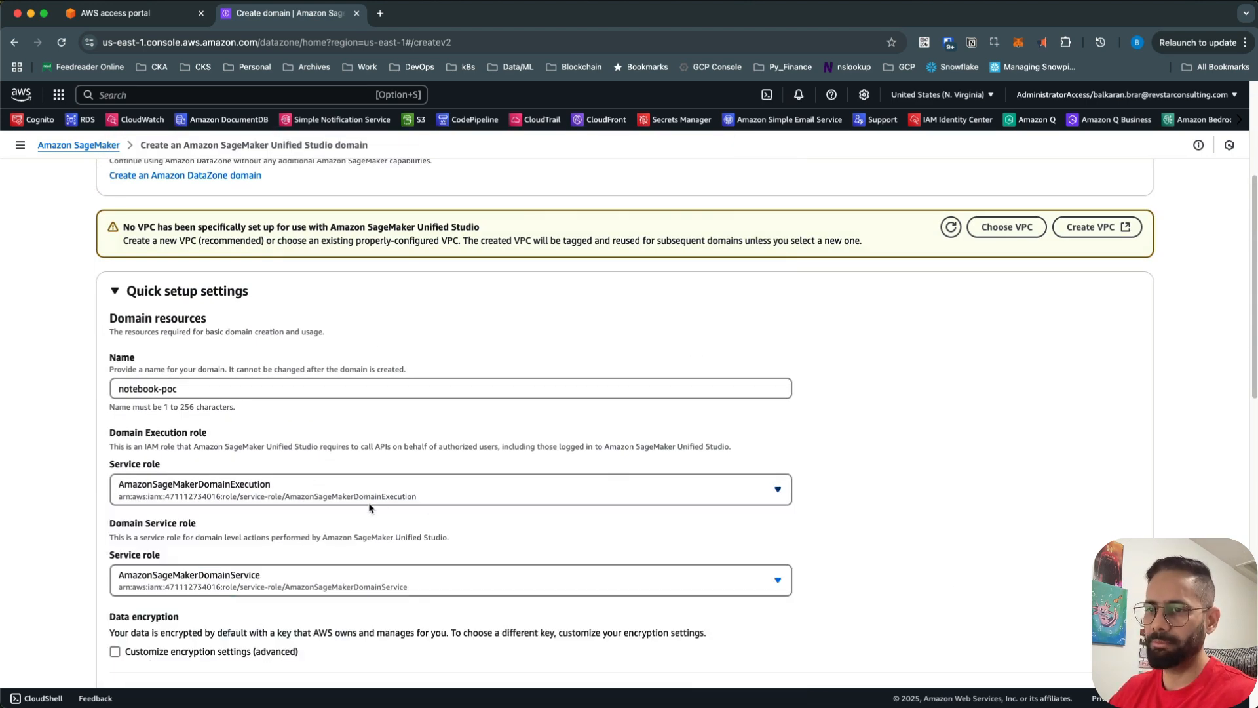
pyautogui.scroll(-3, 372, 511)
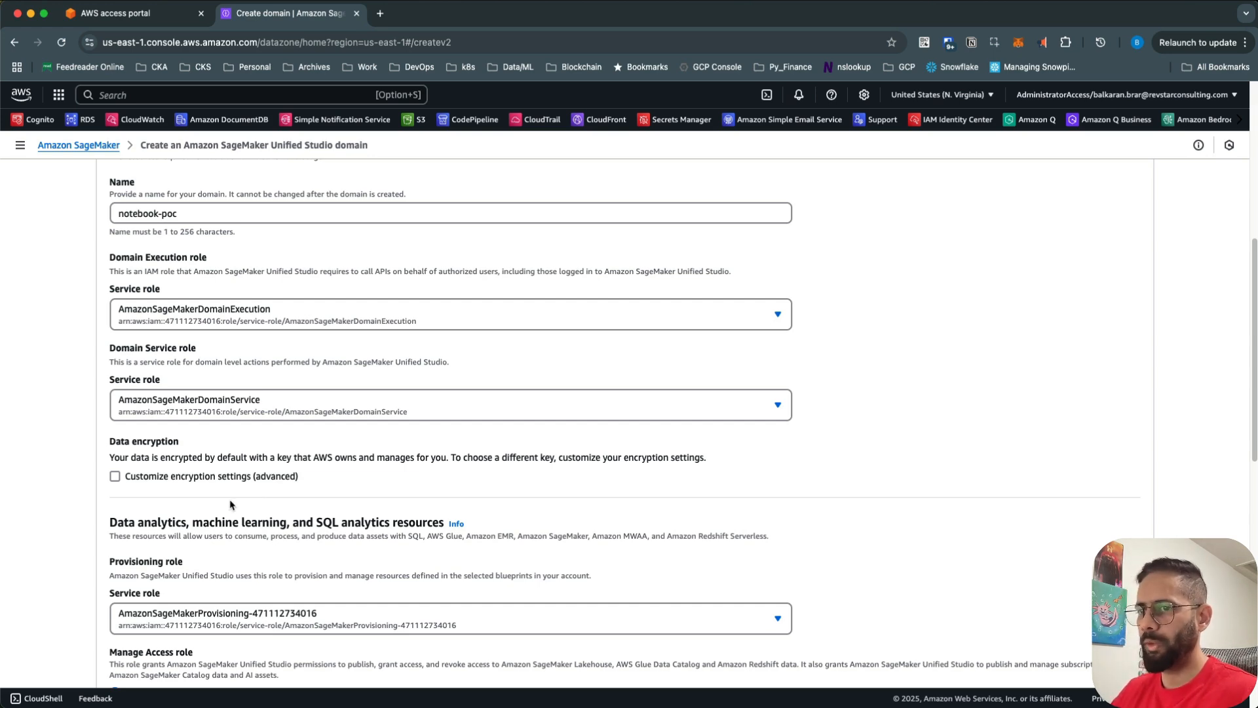
pyautogui.scroll(-5, 230, 505)
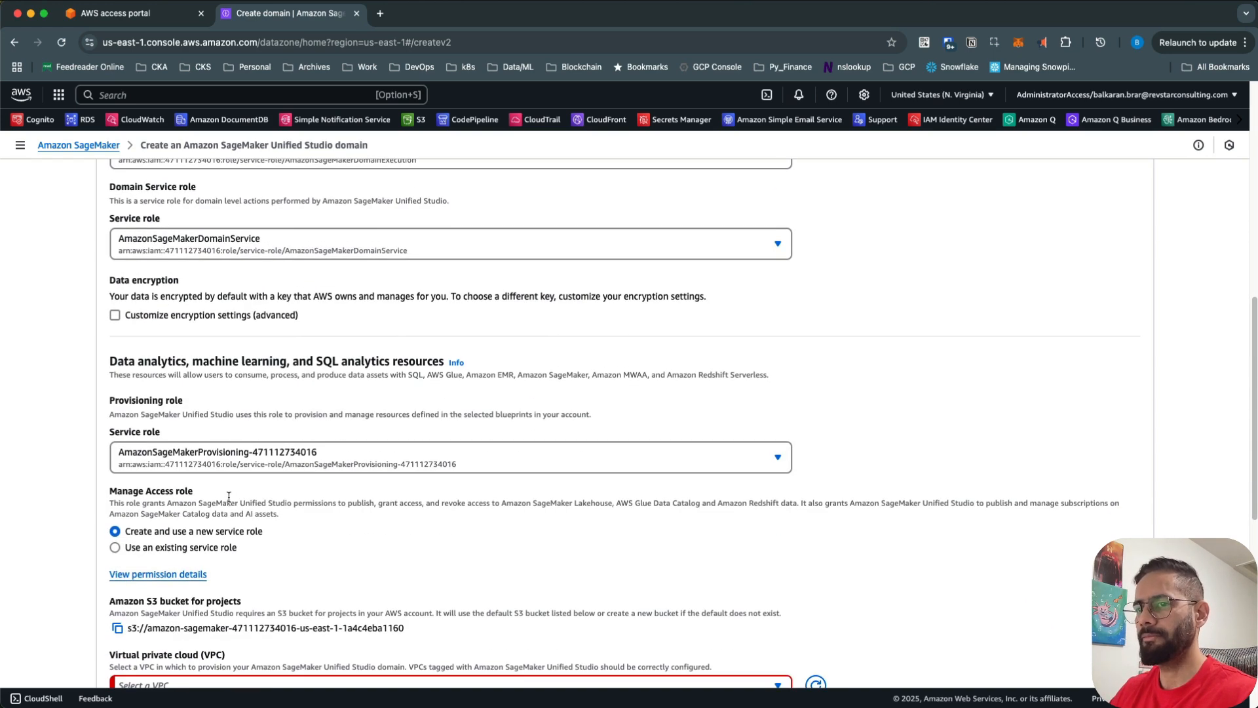
pyautogui.scroll(-3, 229, 496)
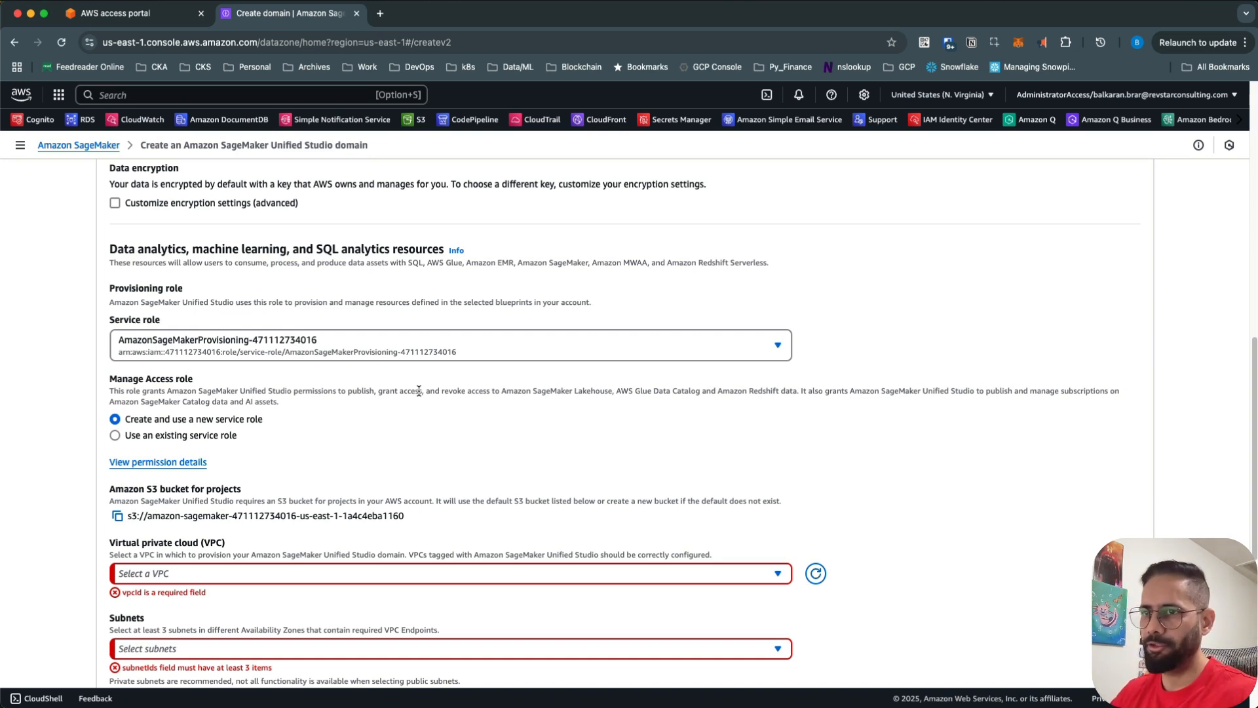
pyautogui.scroll(-2, 418, 391)
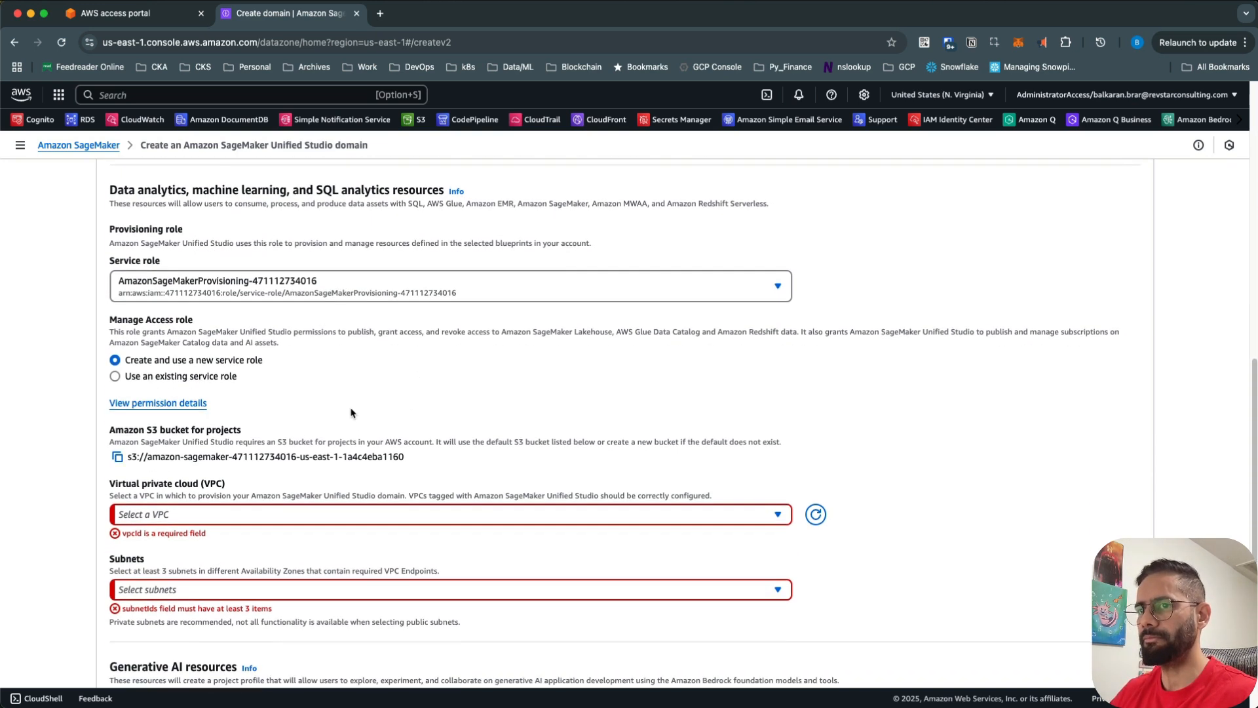
pyautogui.click(186, 377)
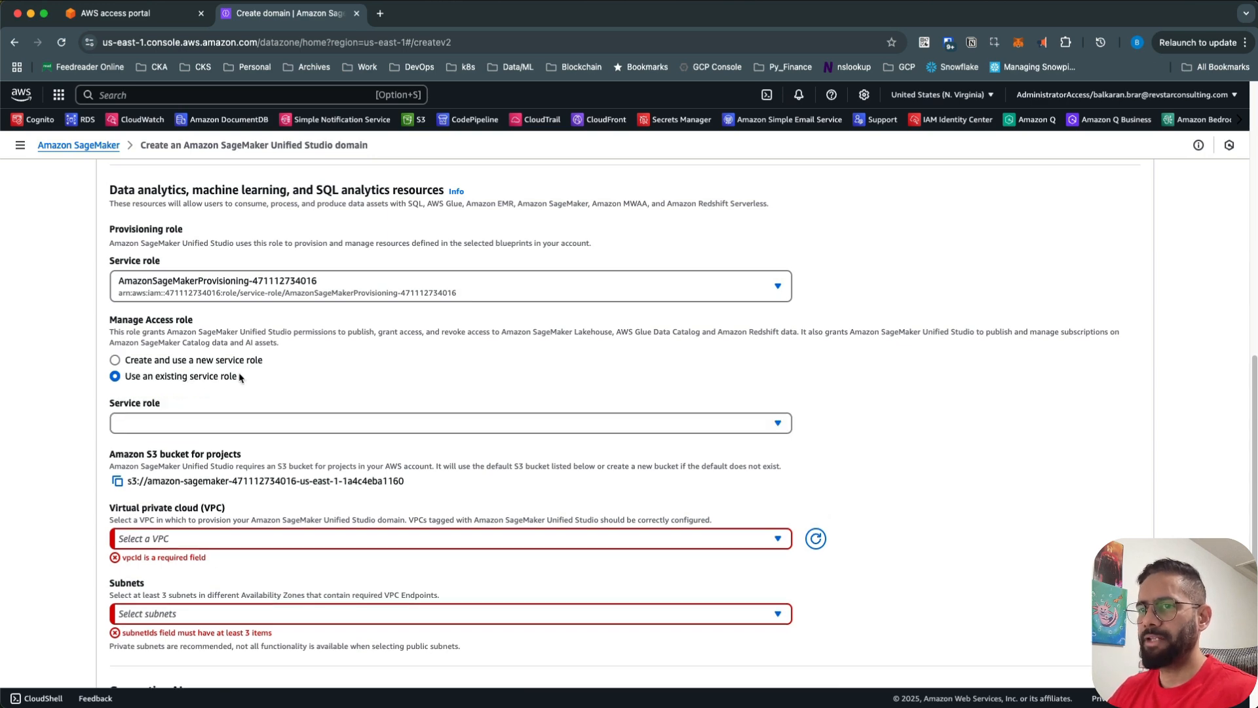
pyautogui.click(257, 425)
pyautogui.click(257, 425)
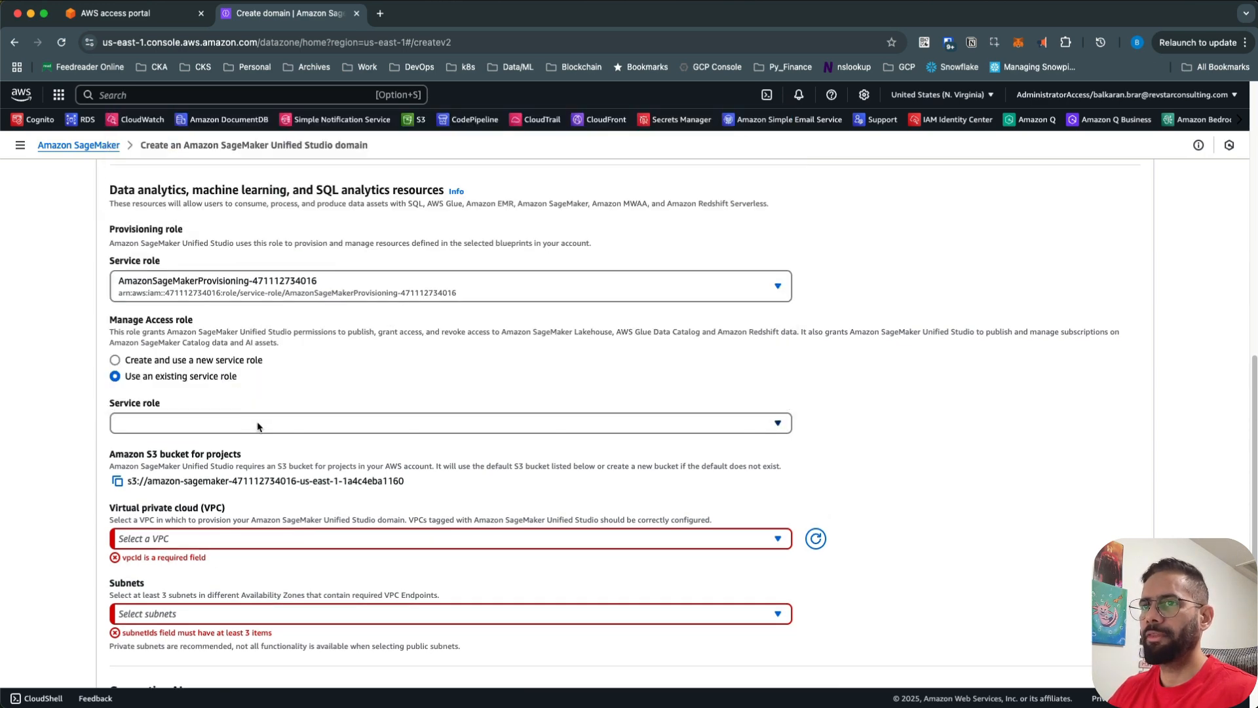
pyautogui.click(196, 361)
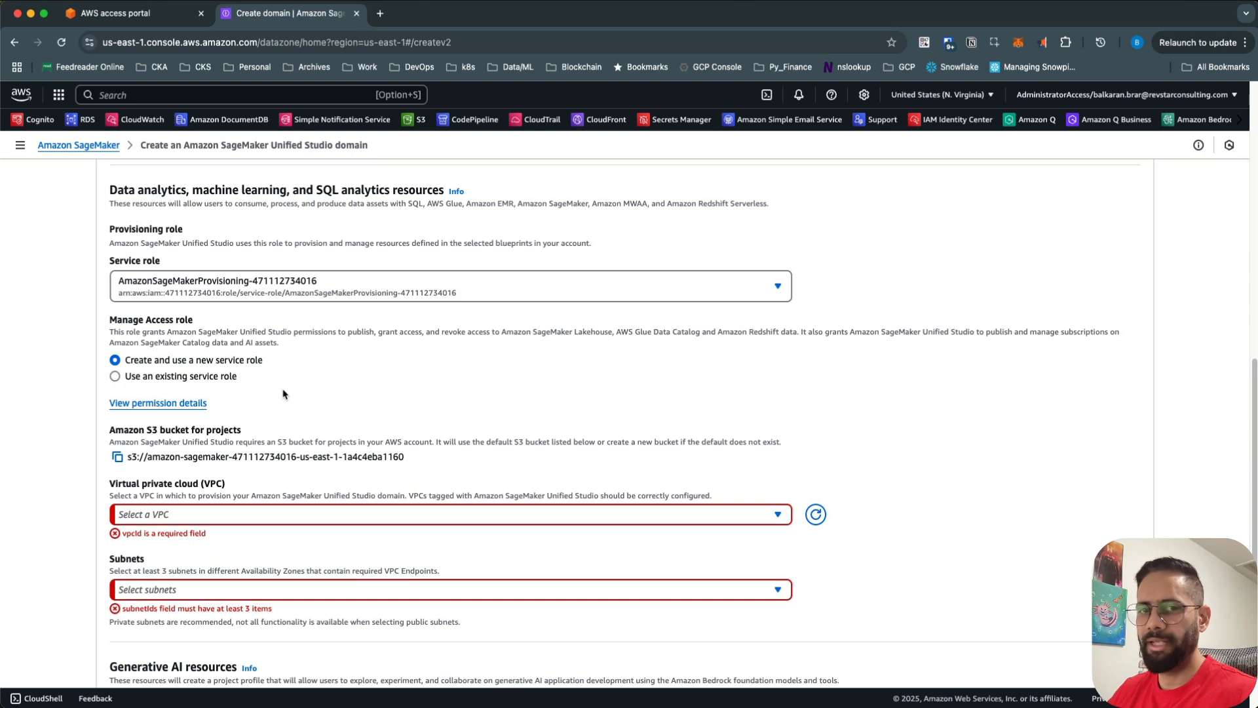
pyautogui.scroll(-1, 293, 393)
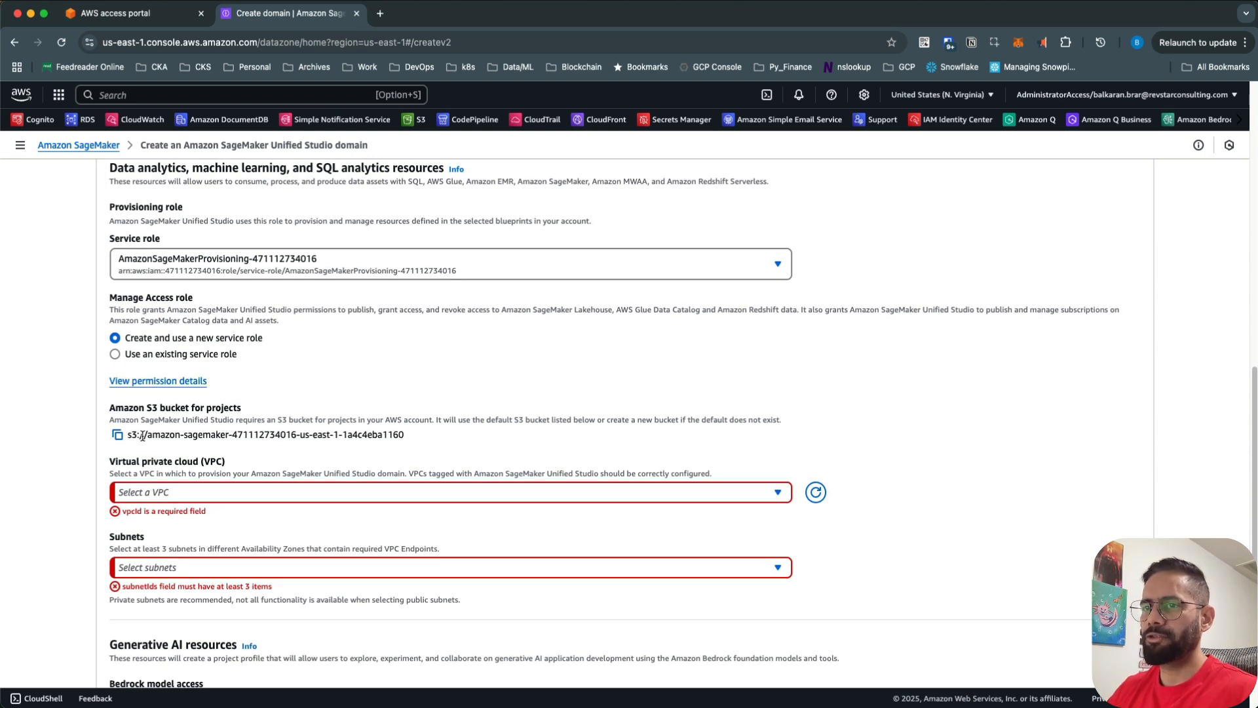
pyautogui.moveTo(147, 436); pyautogui.dragTo(377, 428)
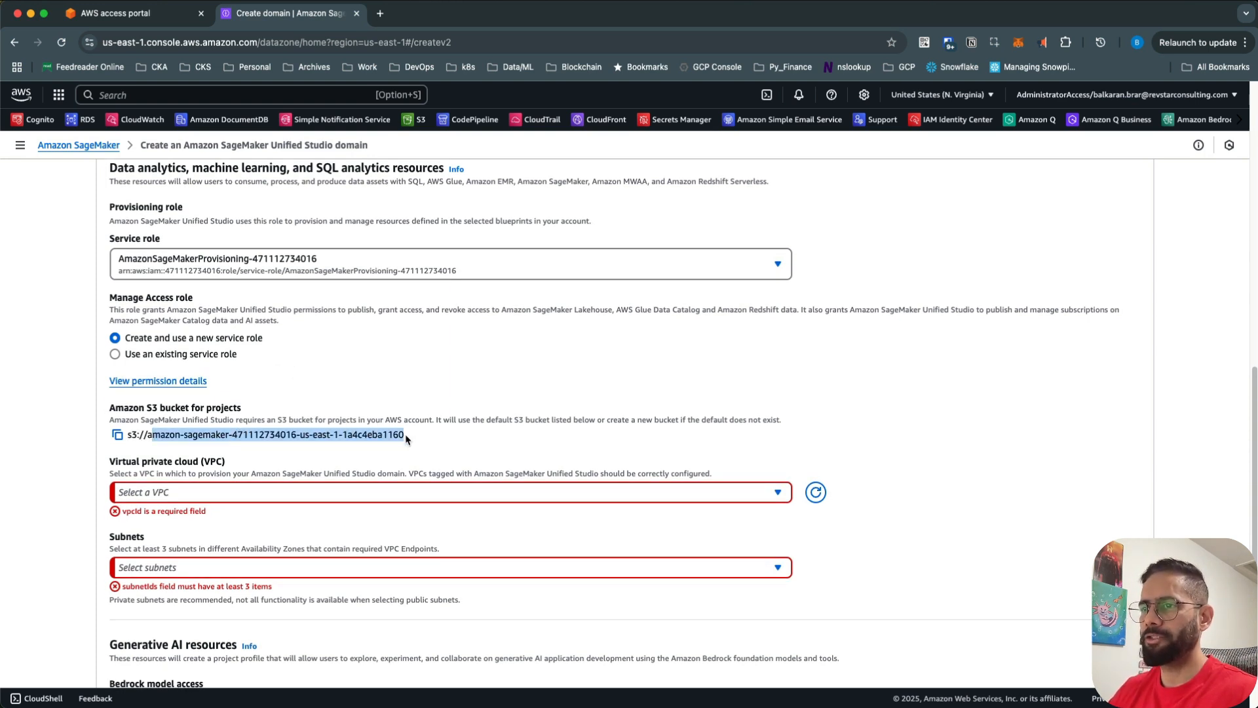
pyautogui.click(441, 439)
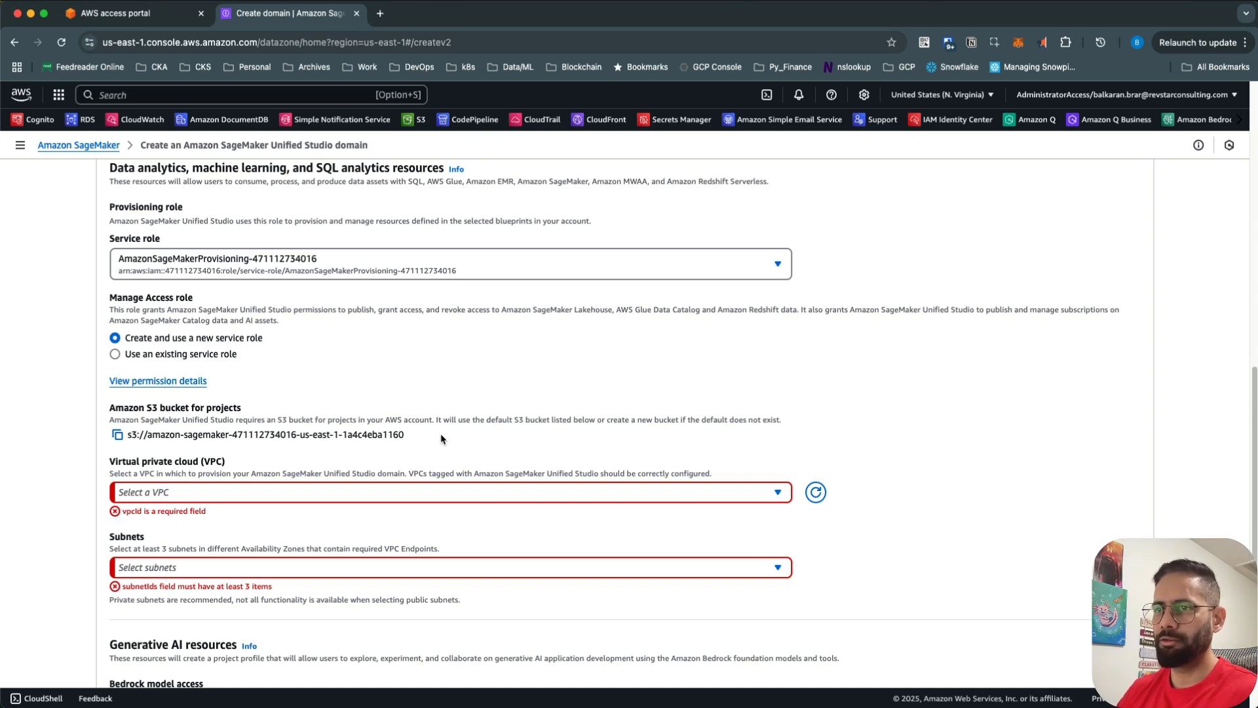
pyautogui.scroll(-3, 434, 432)
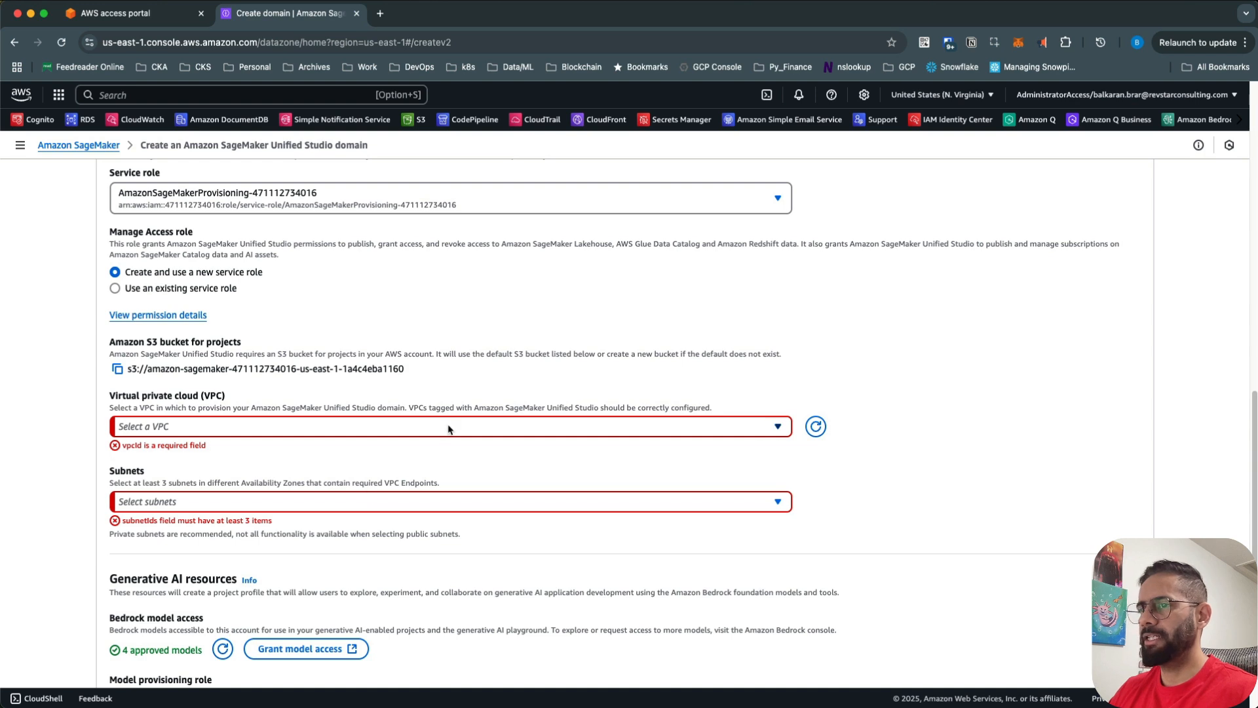
# - Choose the default VPC with subnets in us-east-1a, us-east-1d and us-east-1f
pyautogui.click(450, 428)
pyautogui.click(270, 451)
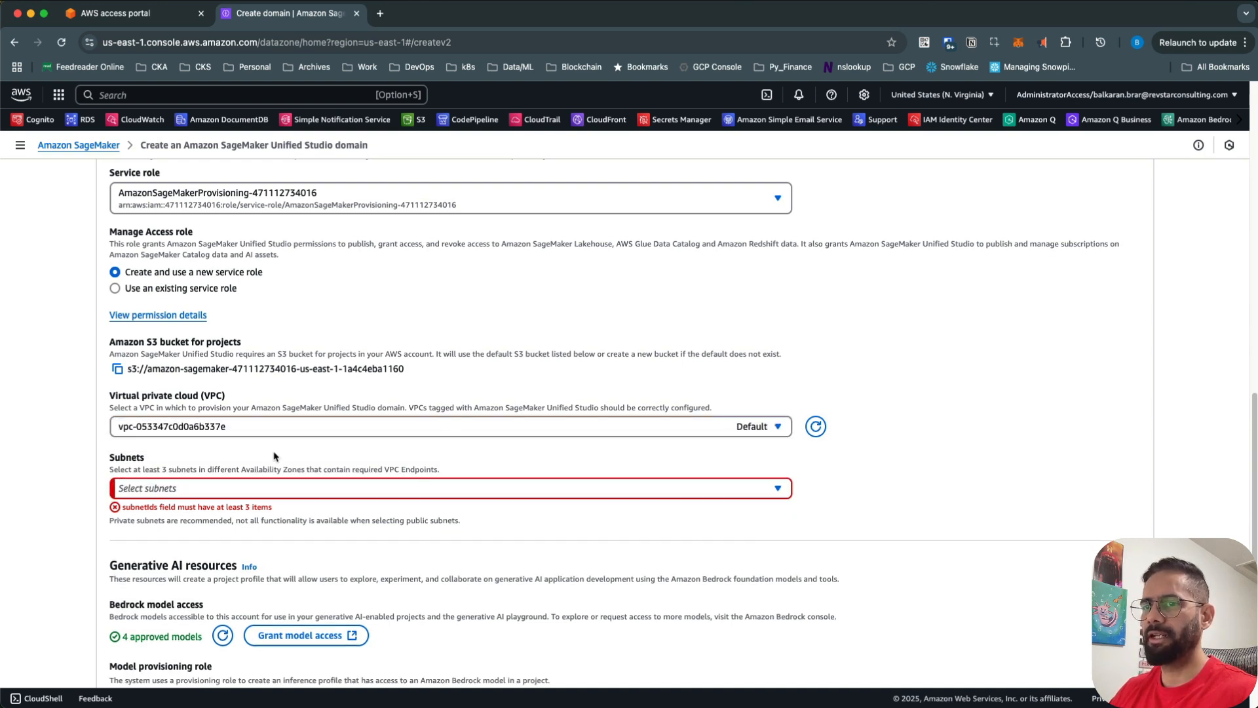
pyautogui.click(280, 493)
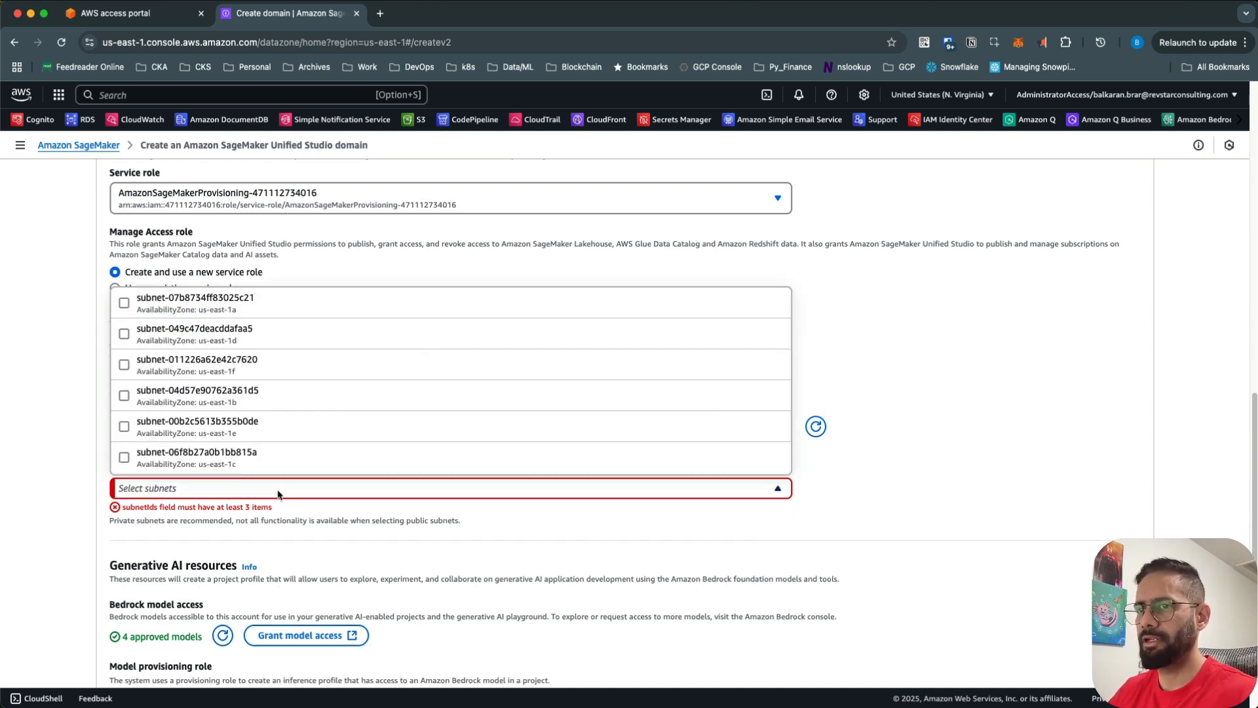
pyautogui.click(124, 302)
pyautogui.click(124, 334)
pyautogui.click(124, 365)
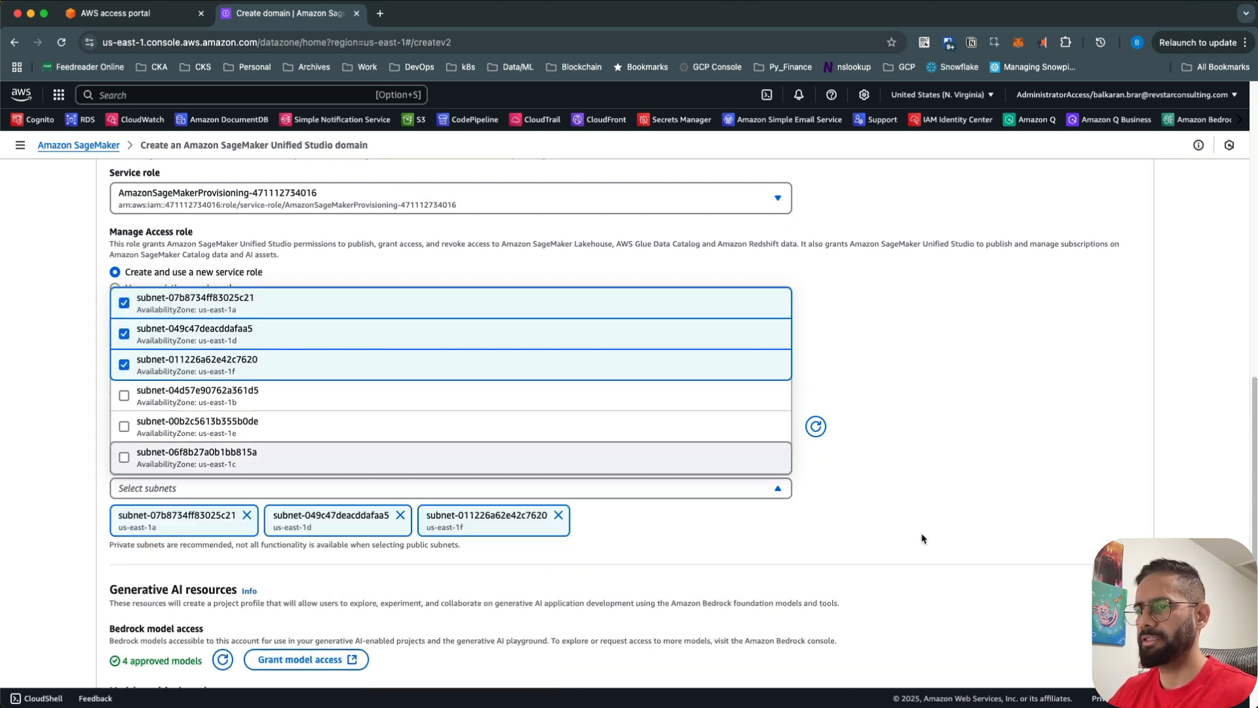
pyautogui.click(792, 532)
# - Scroll to the Generative AI resources section and highlight its heading text
pyautogui.scroll(-1, 792, 533)
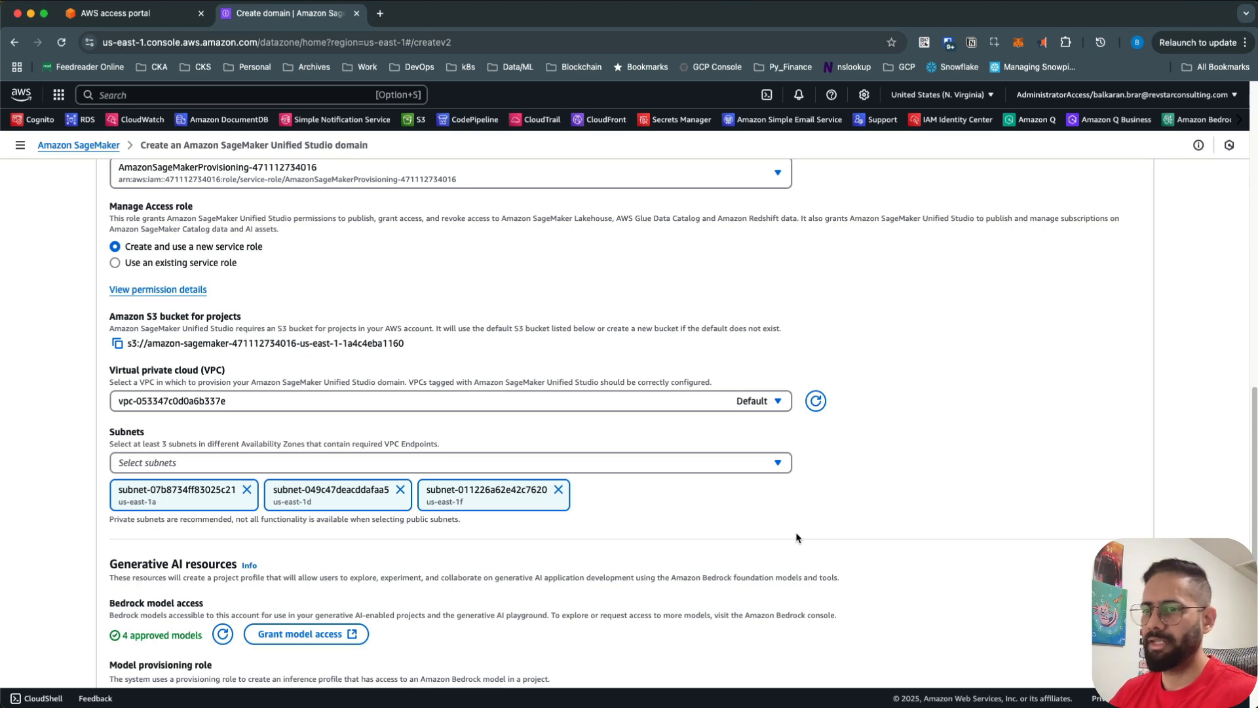
pyautogui.scroll(-3, 671, 526)
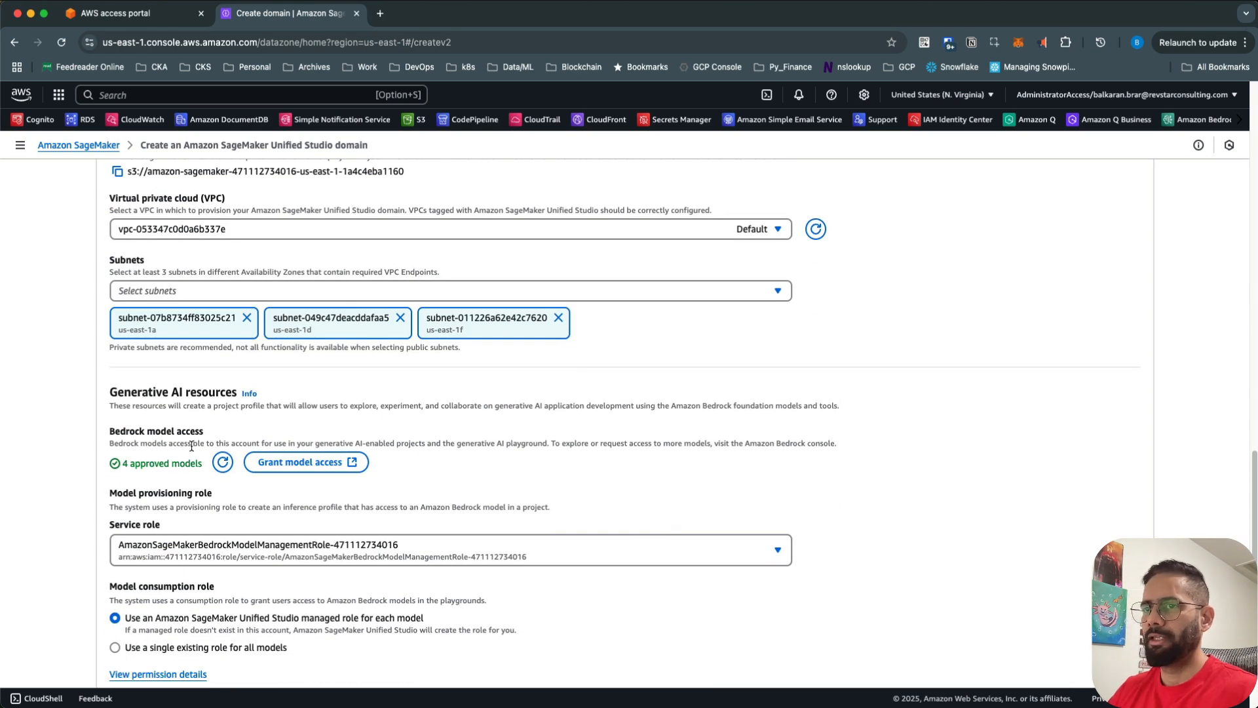
pyautogui.moveTo(130, 391); pyautogui.dragTo(209, 392)
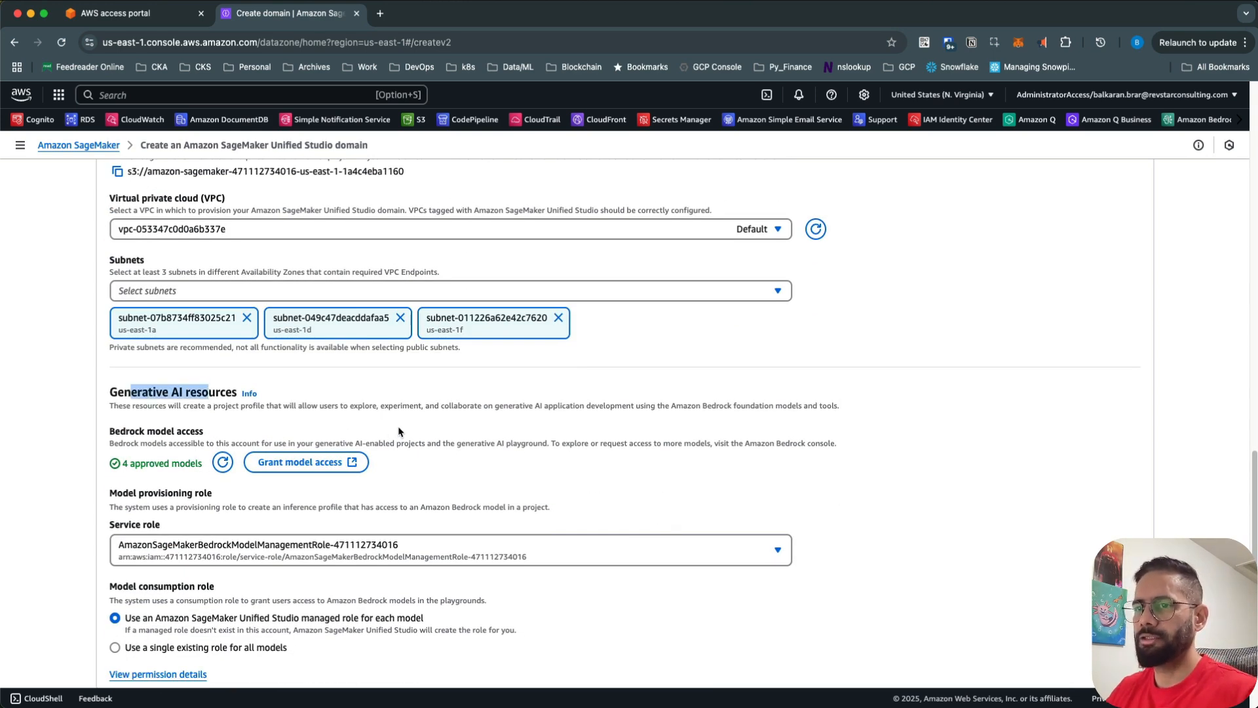
pyautogui.scroll(-1, 398, 431)
pyautogui.moveTo(131, 405); pyautogui.dragTo(208, 405)
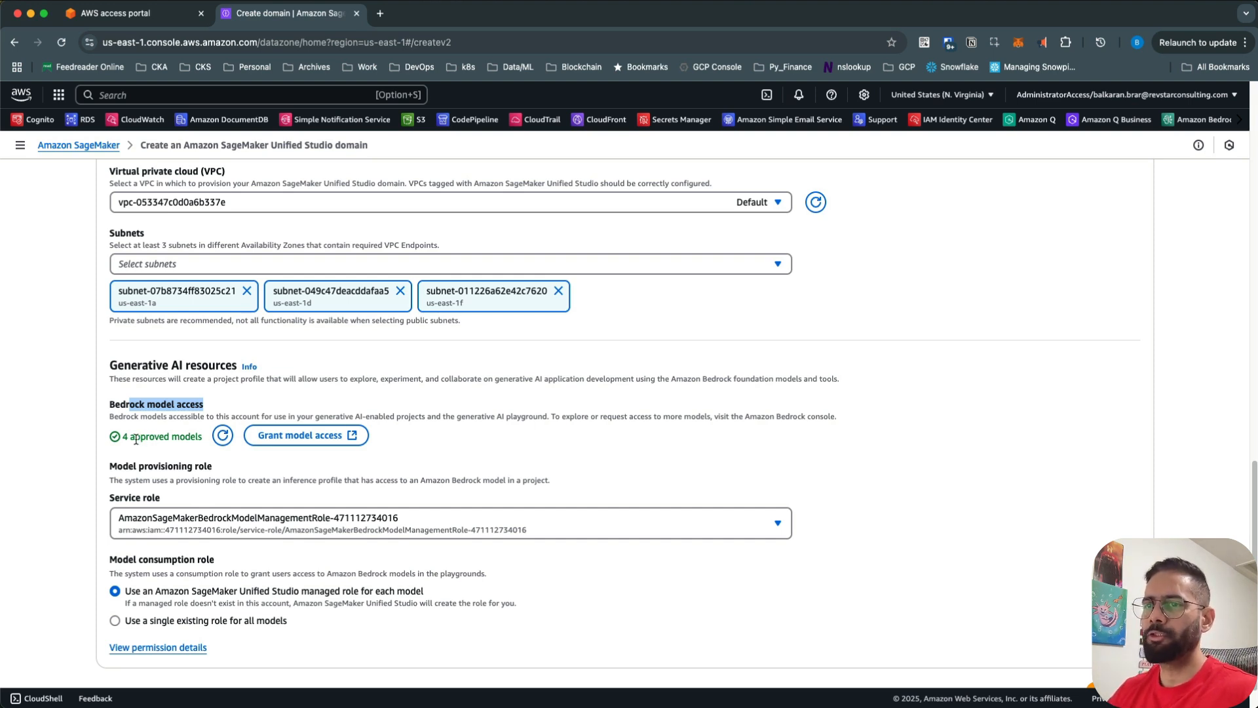
# - Highlight and inspect the '4 approved' models count text
pyautogui.moveTo(130, 436); pyautogui.dragTo(169, 438)
pyautogui.click(191, 438)
pyautogui.rightClick(169, 437)
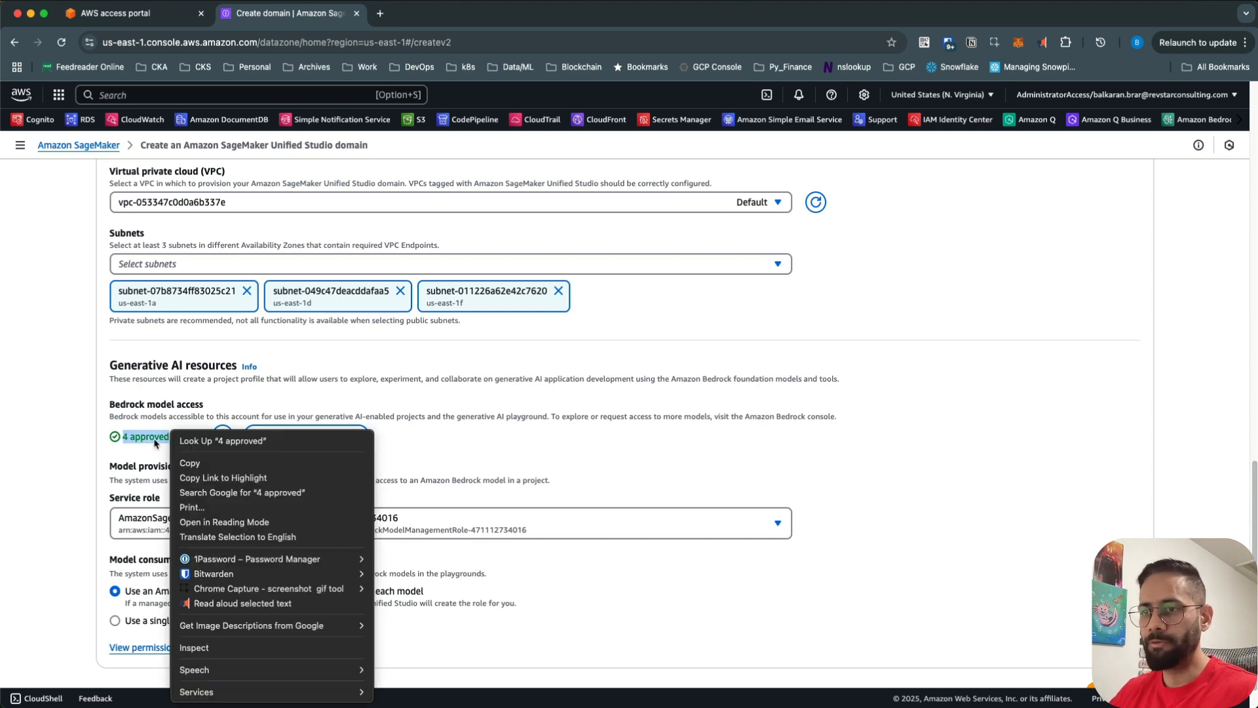
pyautogui.click(122, 443)
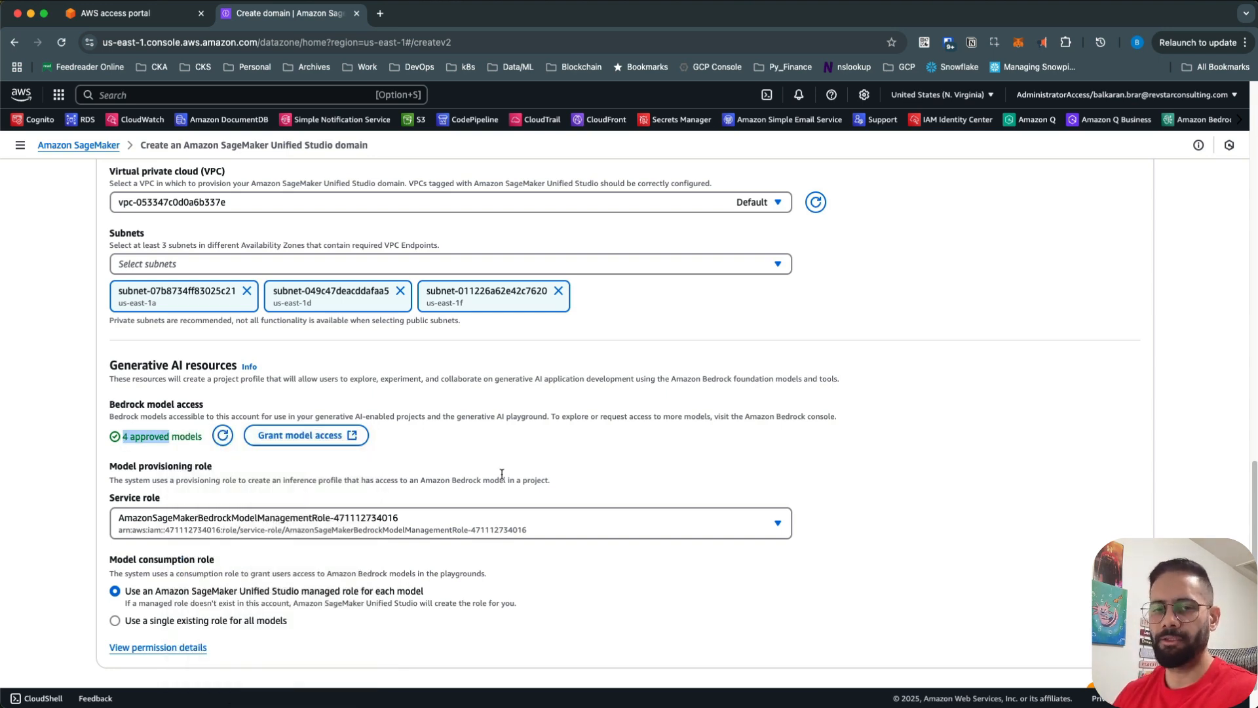
# - Scroll to the bottom of the quick setup form and continue to the Identity Center user step
pyautogui.scroll(-1, 511, 475)
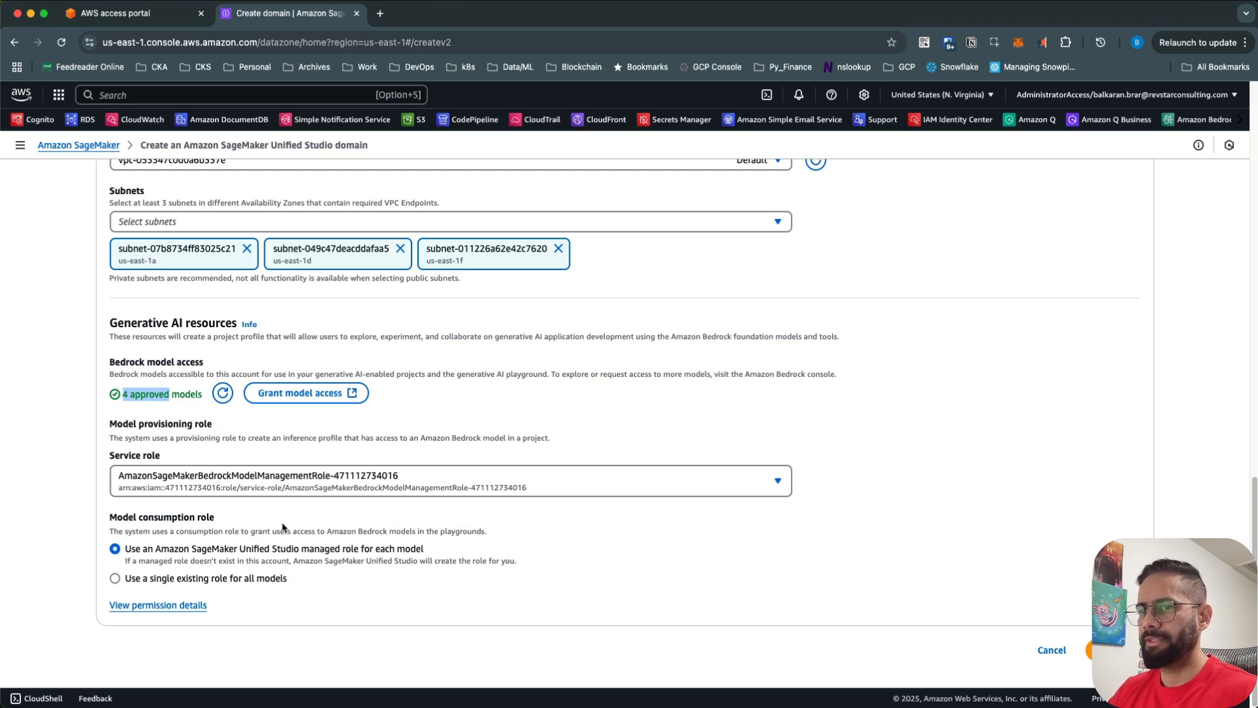
pyautogui.scroll(10, 481, 485)
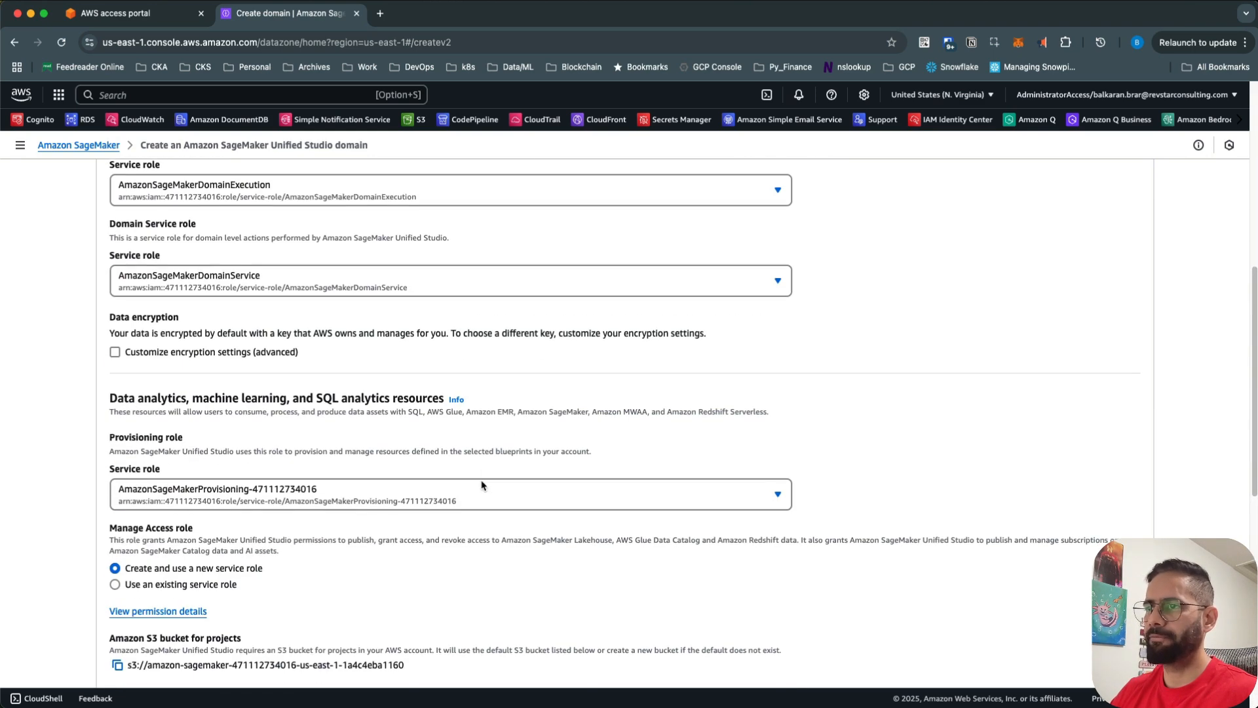
pyautogui.scroll(-2, 482, 485)
pyautogui.scroll(15, 480, 485)
pyautogui.scroll(-20, 481, 486)
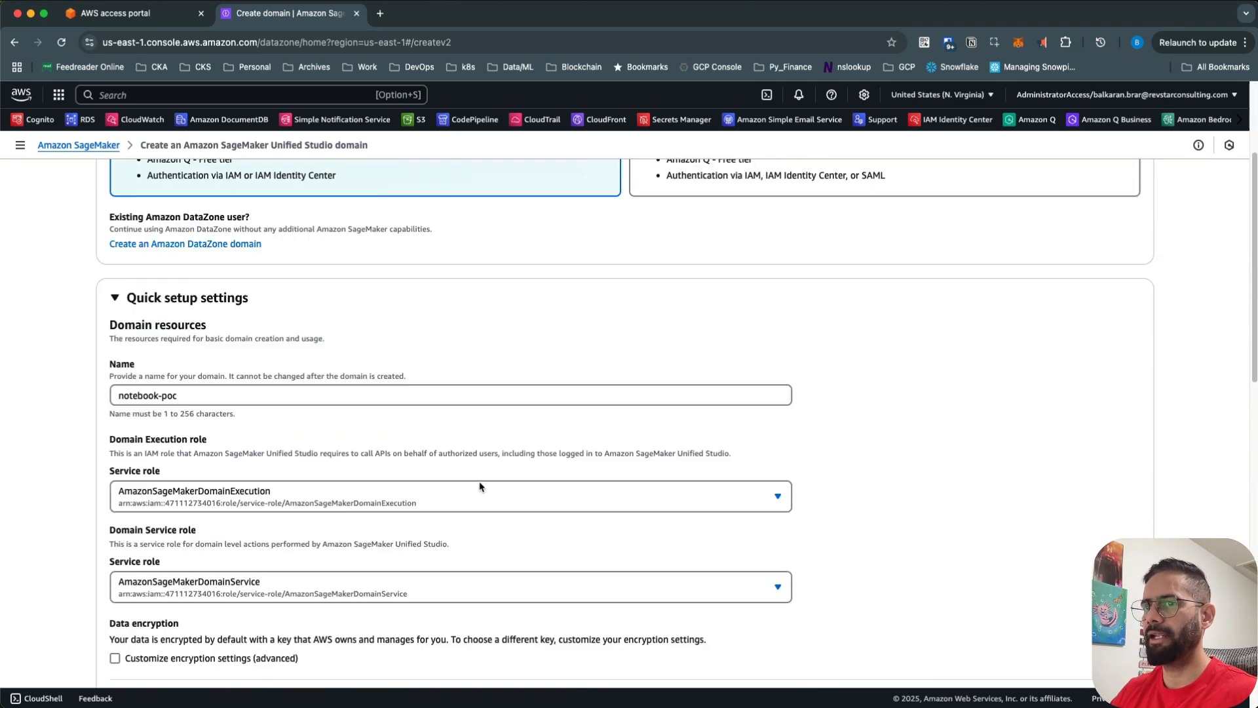
pyautogui.scroll(-4, 580, 522)
pyautogui.click(1118, 649)
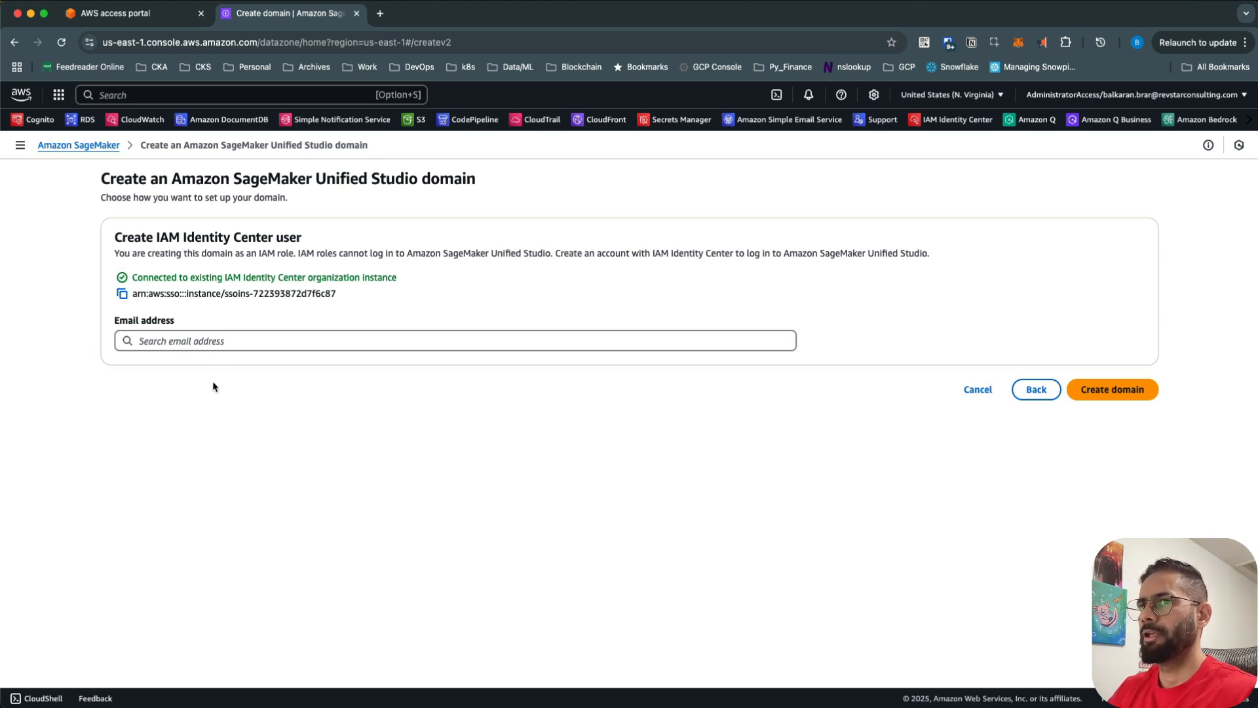
# - Fill the email address with the existing user's address picked from the suggestions
pyautogui.click(213, 340)
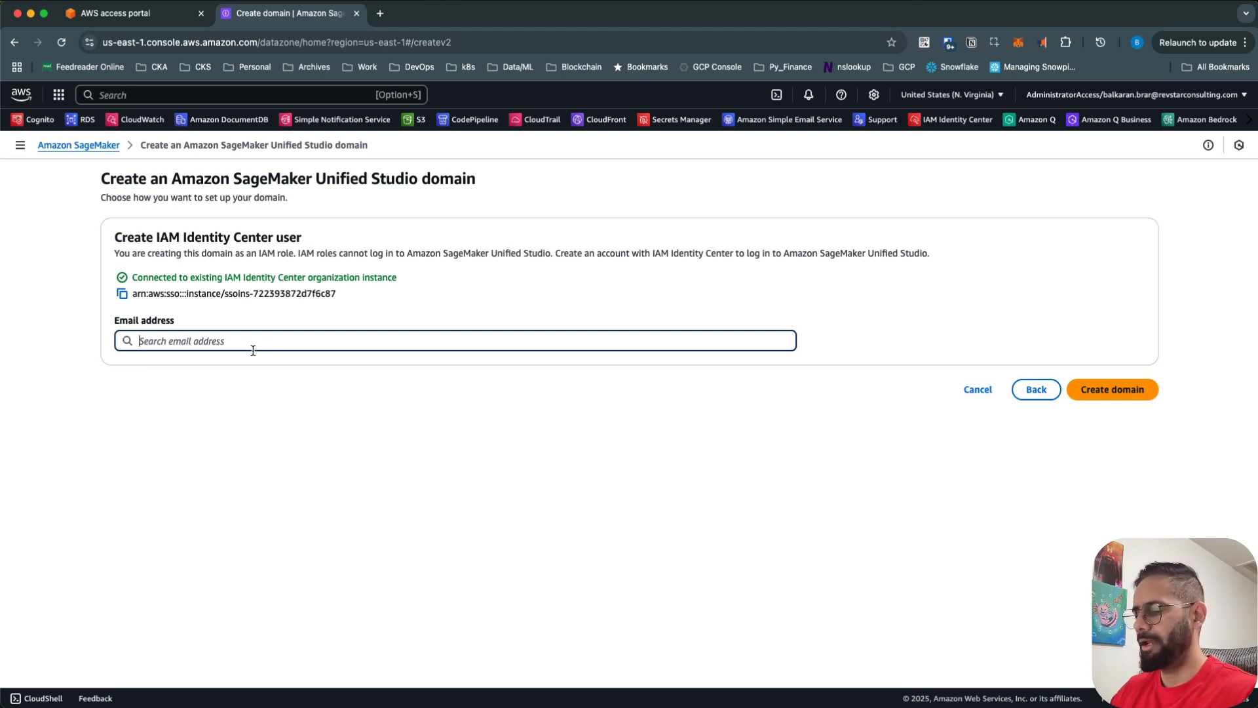
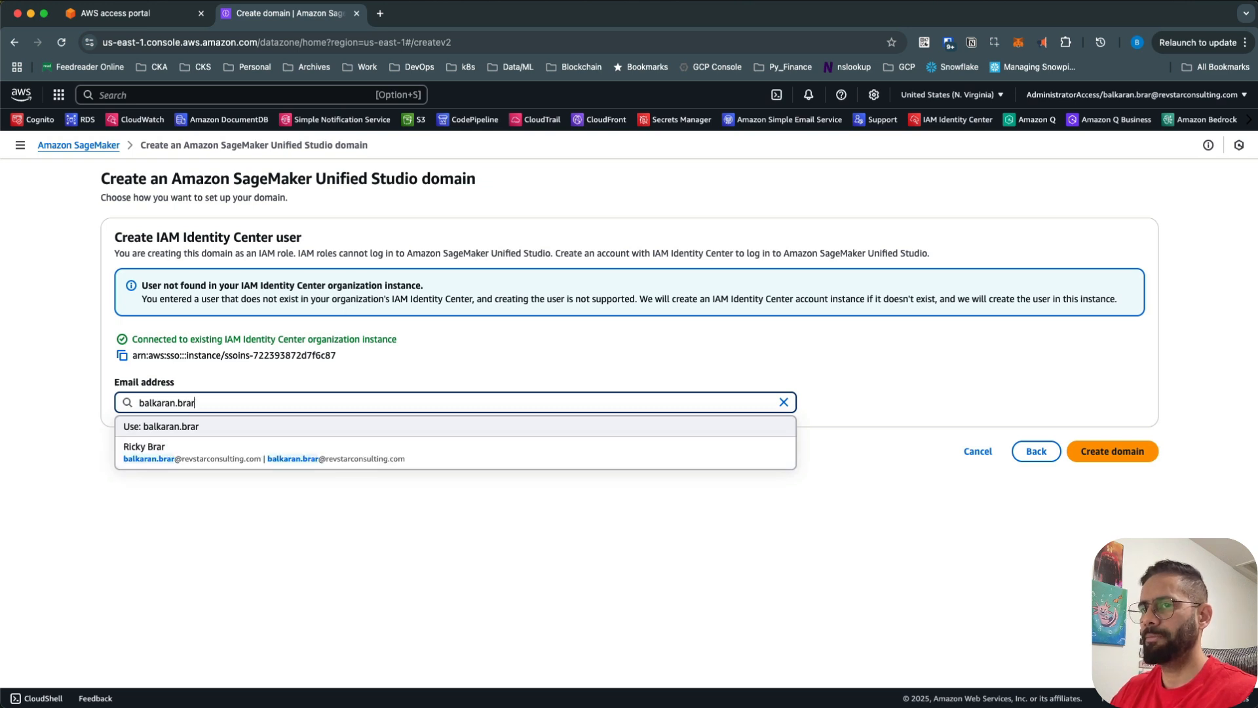
pyautogui.click(216, 450)
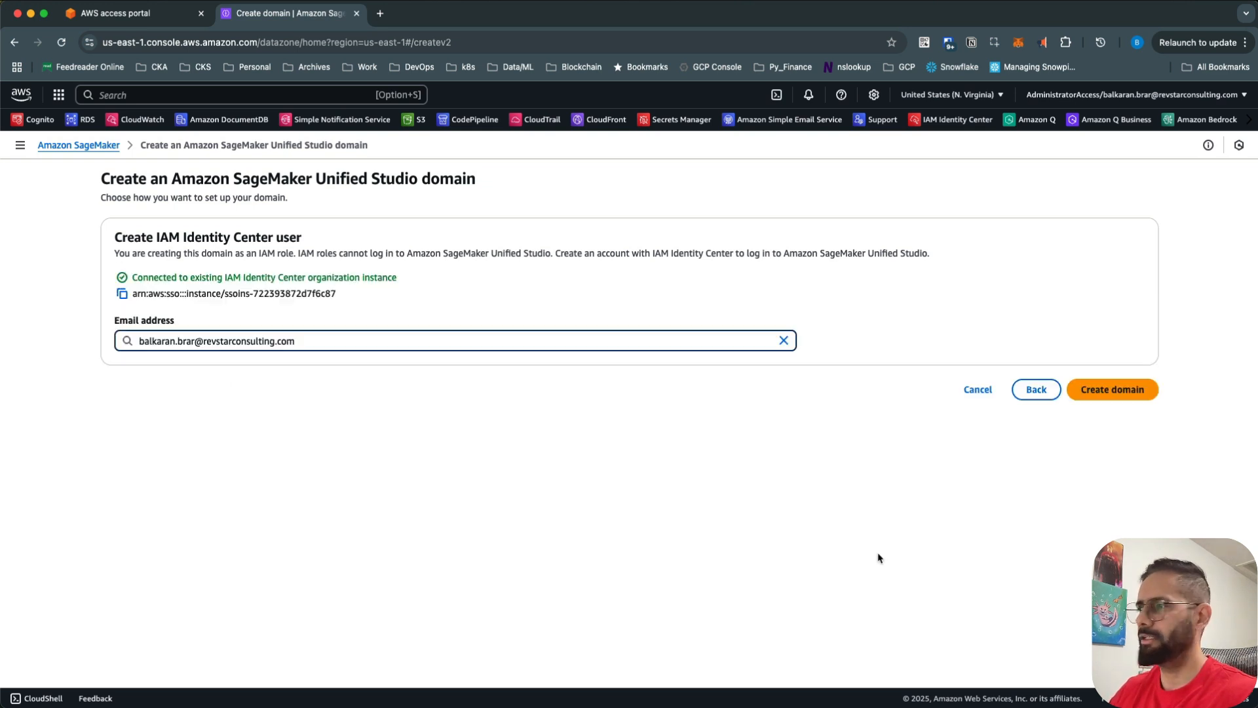
# - Create the notebook-poc domain, then launch Unified Studio from the success dialog
pyautogui.click(1093, 393)
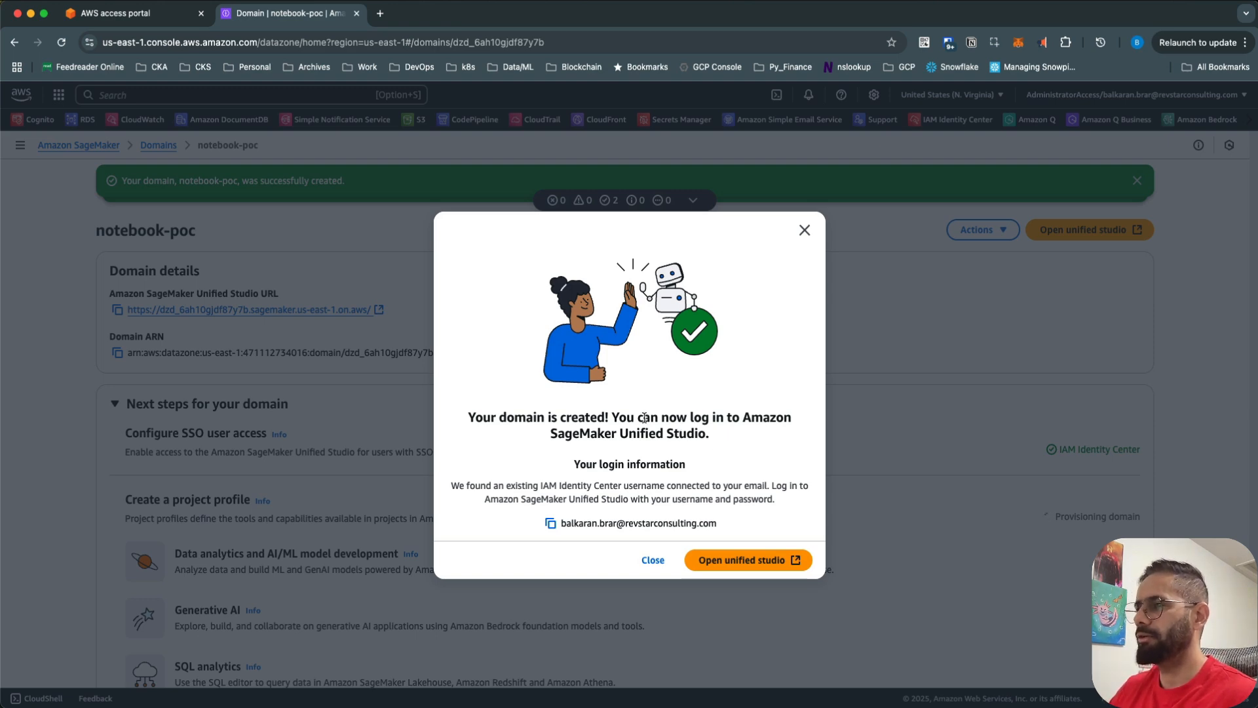
pyautogui.moveTo(642, 417); pyautogui.dragTo(697, 433)
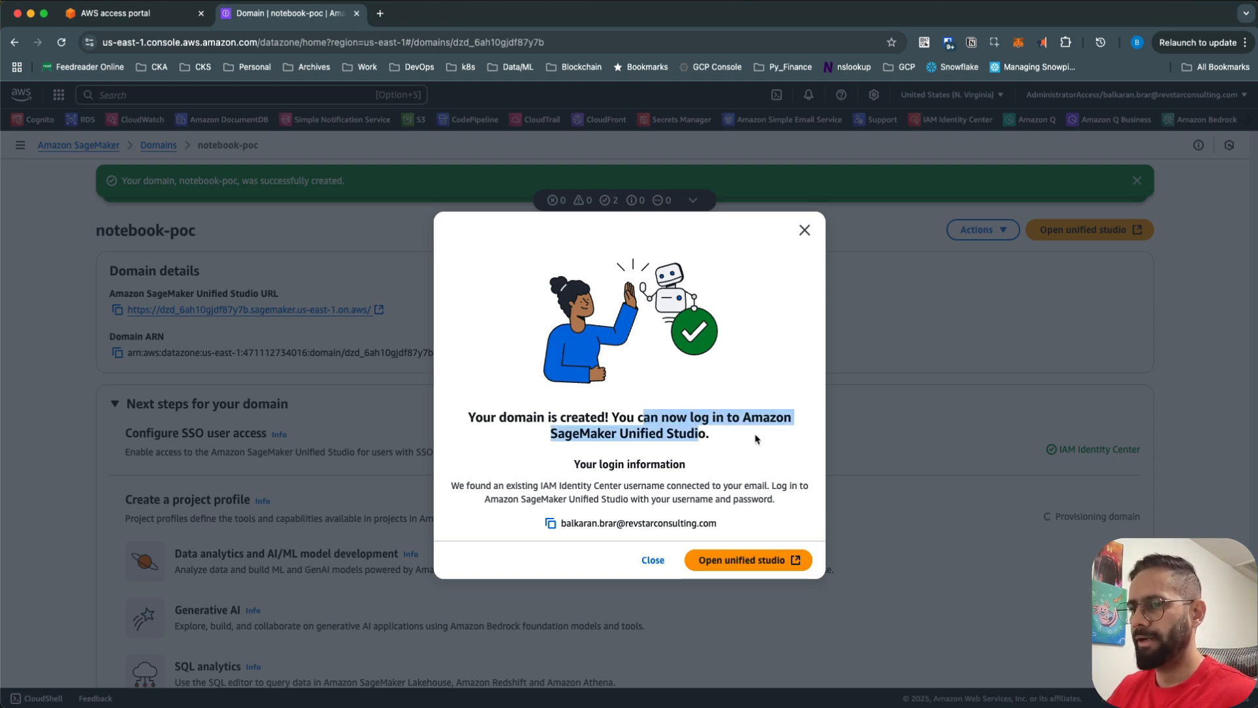
pyautogui.click(726, 563)
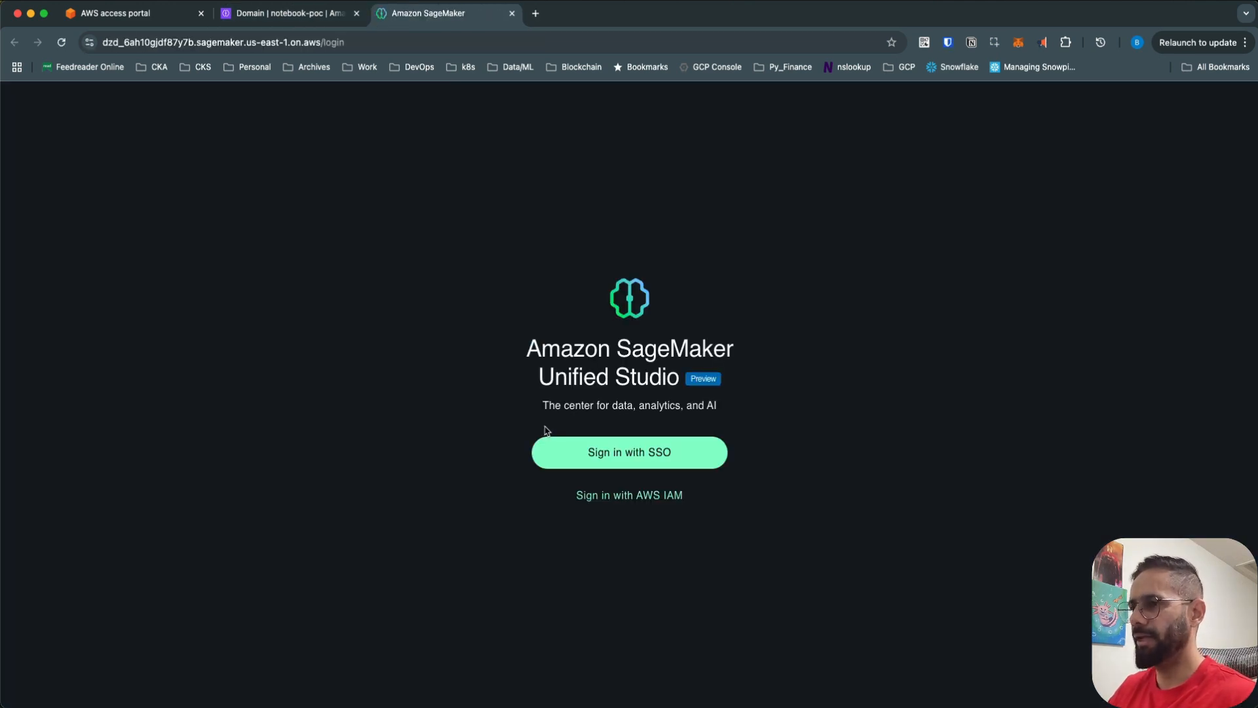
# - Sign in to Unified Studio with SSO
pyautogui.click(629, 458)
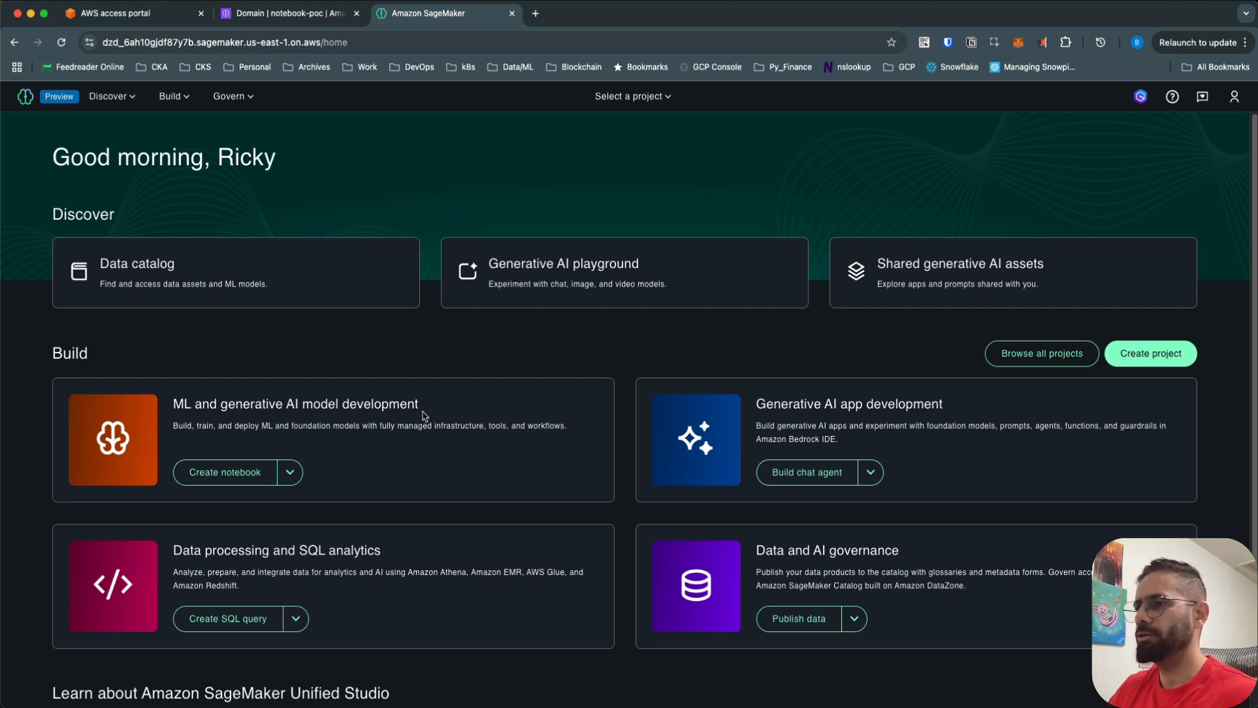
# - Expand the dropdown beside Create notebook in the ML and generative AI model development card
pyautogui.scroll(-1, 424, 418)
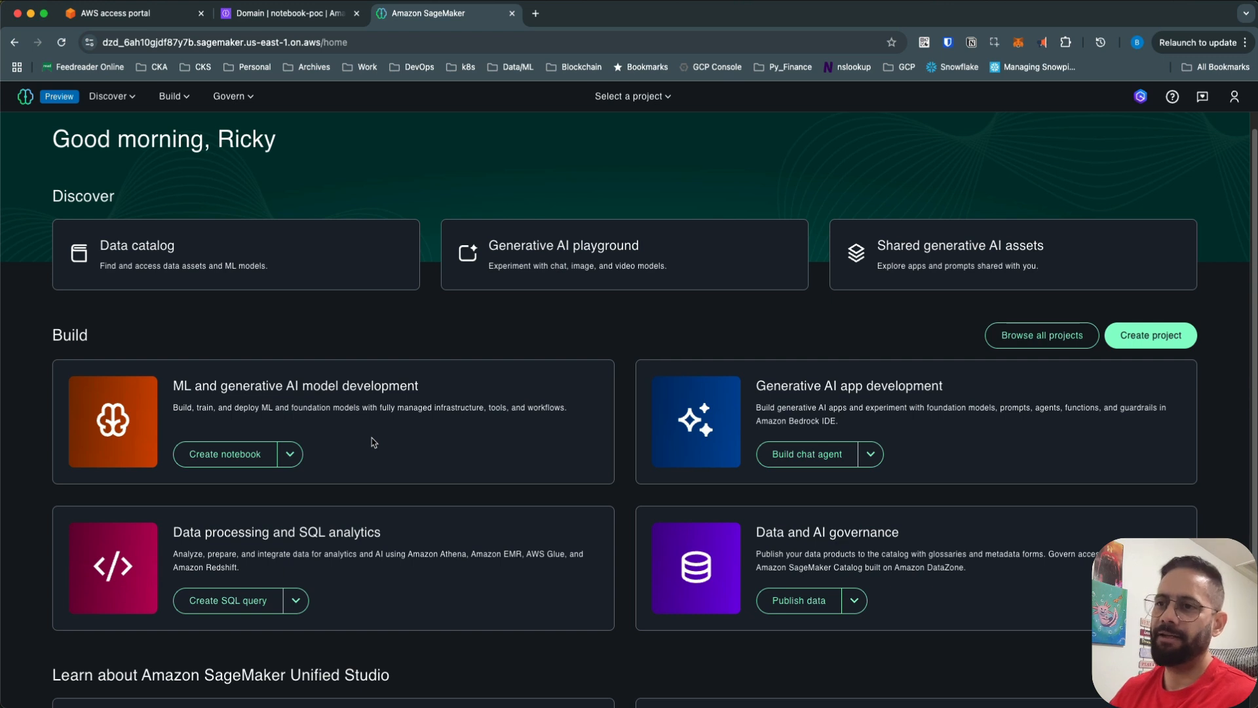
pyautogui.click(290, 453)
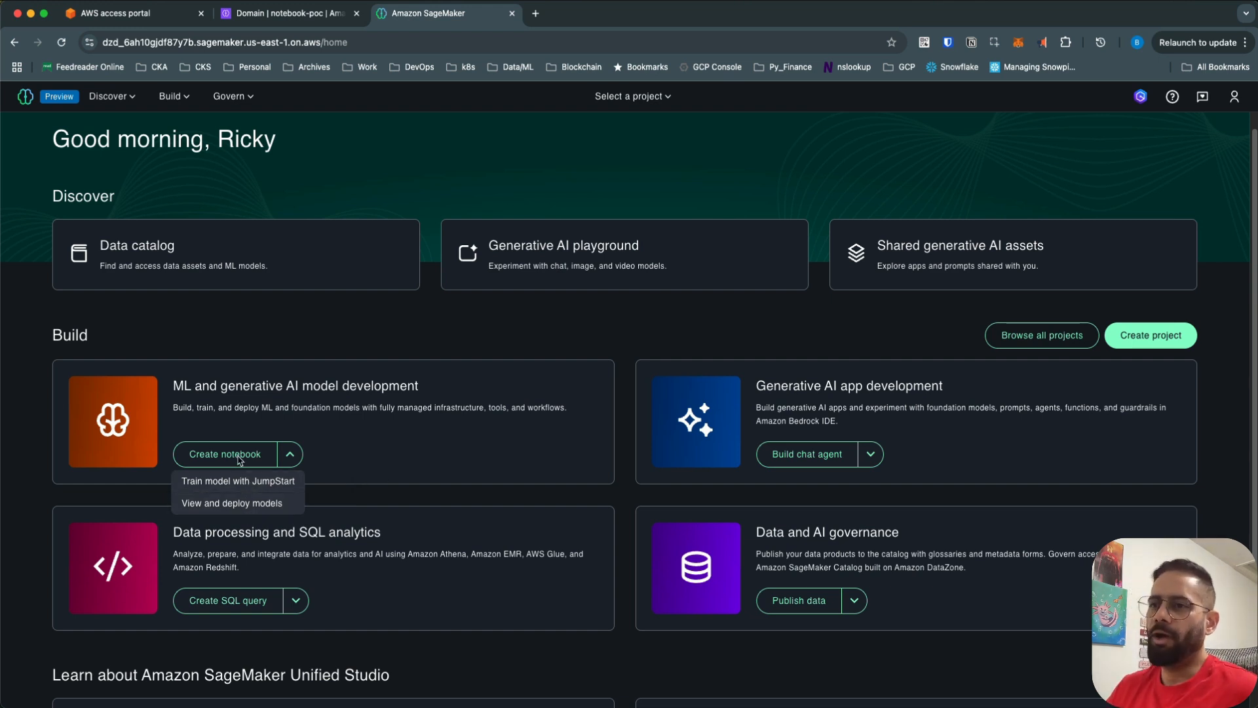
# - Start a new notebook and check the project list for an existing project
pyautogui.click(353, 454)
pyautogui.click(225, 454)
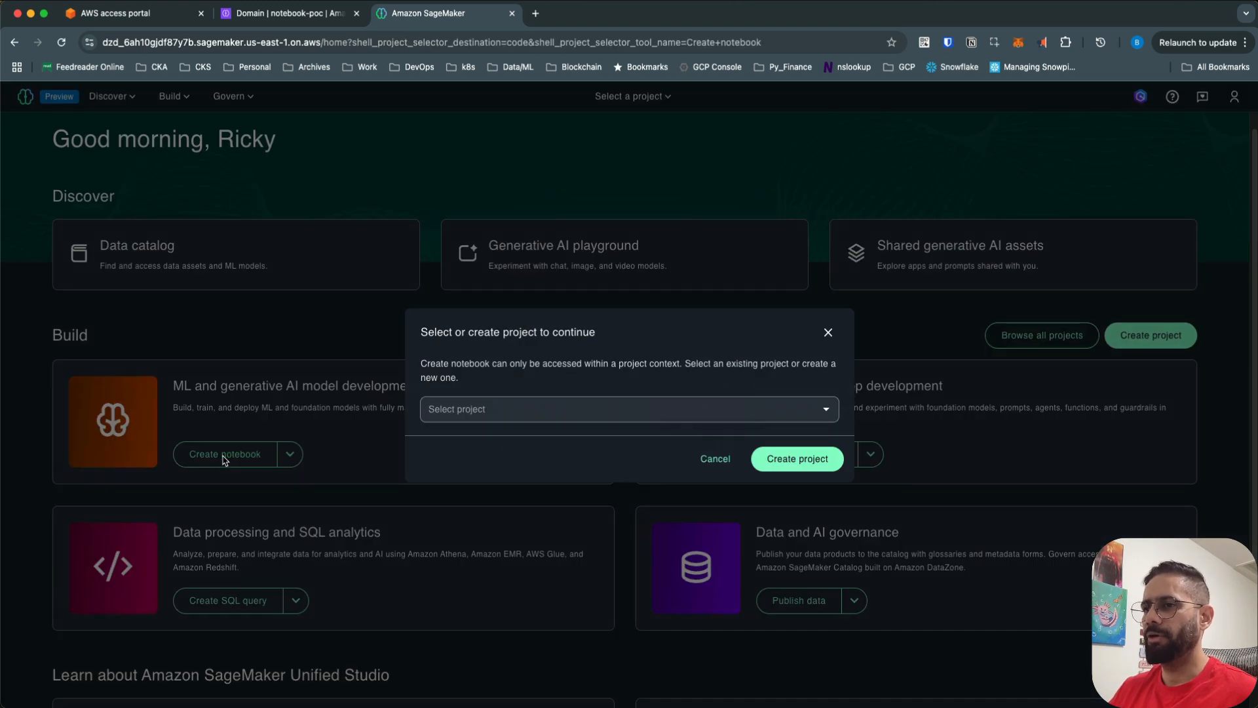
pyautogui.click(553, 414)
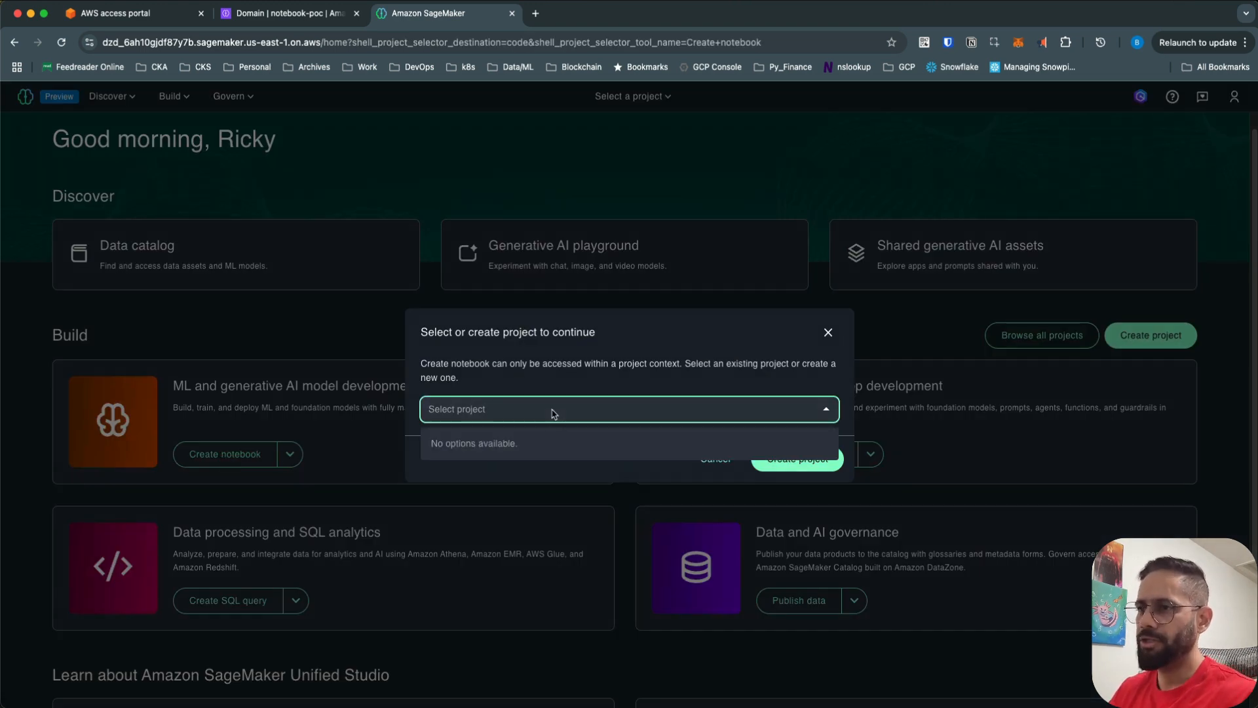
pyautogui.click(553, 413)
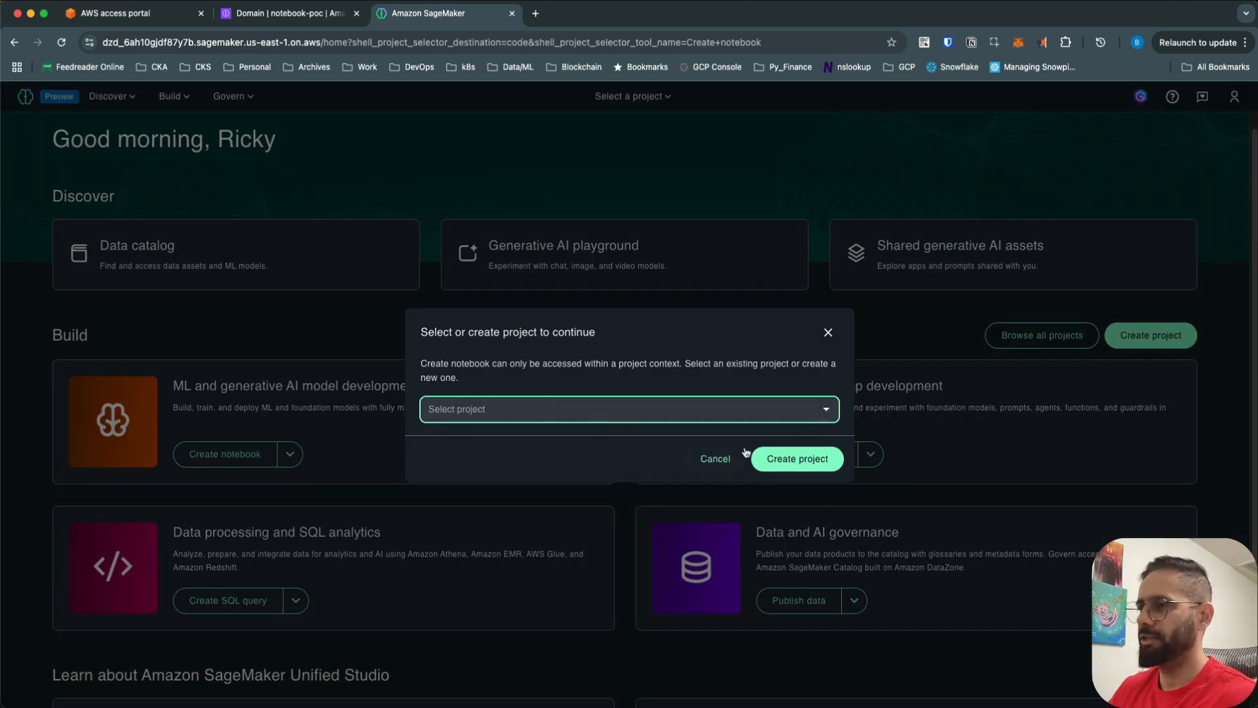
# - Create project notebook-poc-project with the Data analytics and AI-ML profile and continue
pyautogui.click(792, 459)
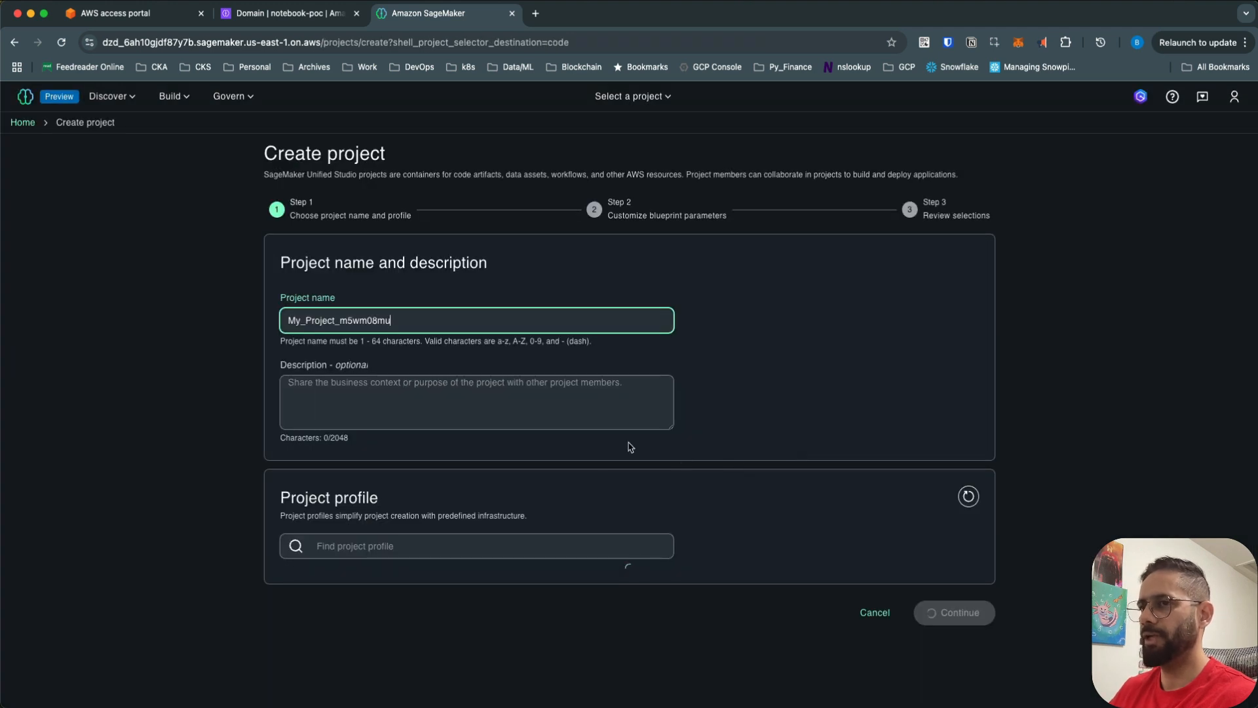
pyautogui.press('super+a')
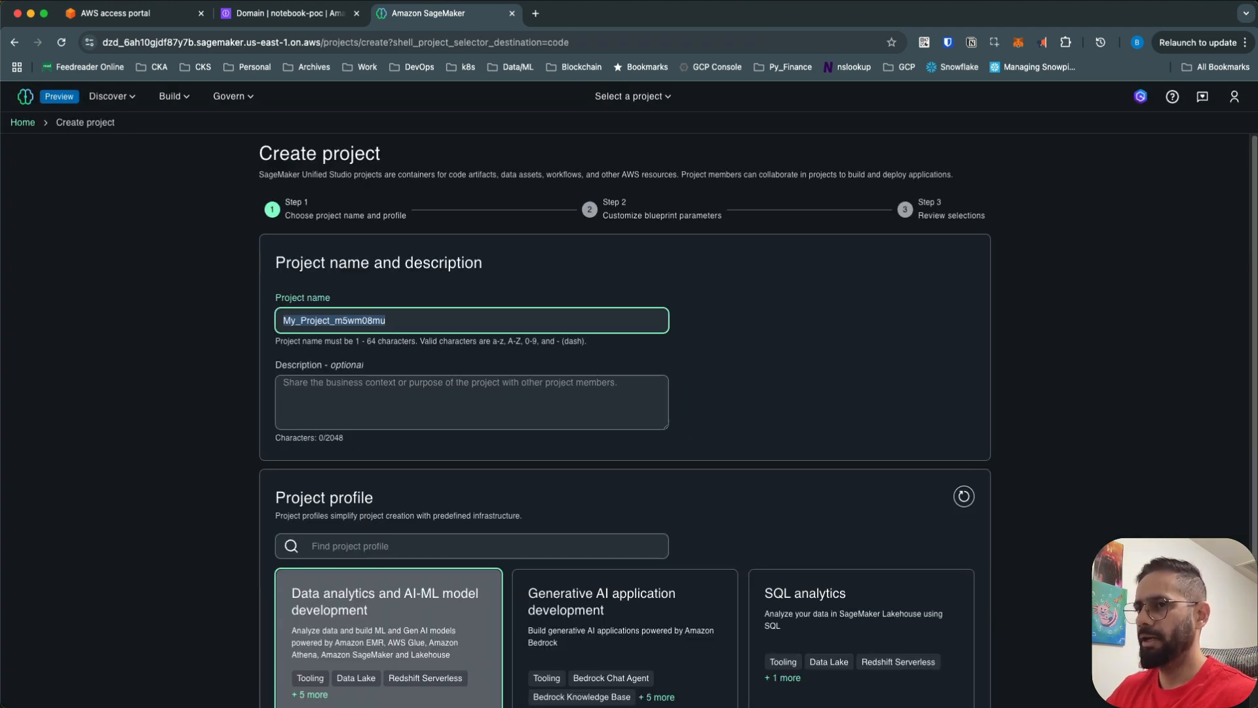
pyautogui.write('notebook-pic')
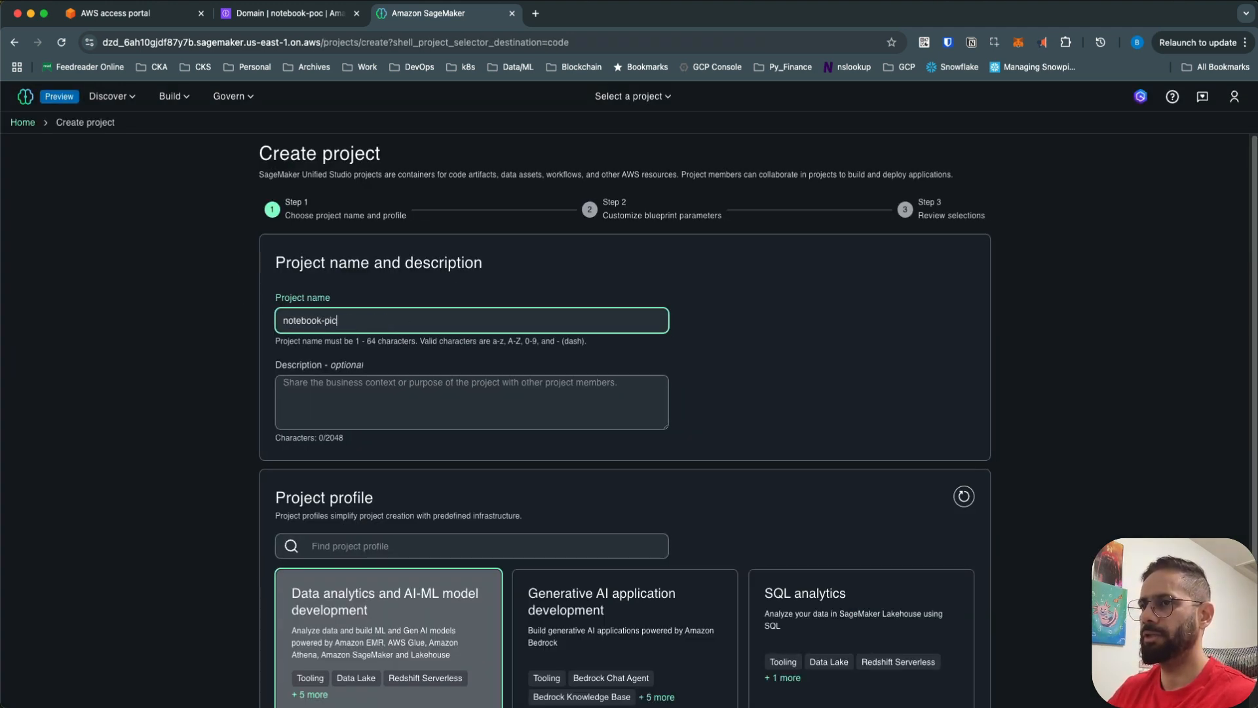
pyautogui.press('BackSpace')
pyautogui.press('BackSpace')
pyautogui.write('oc-1')
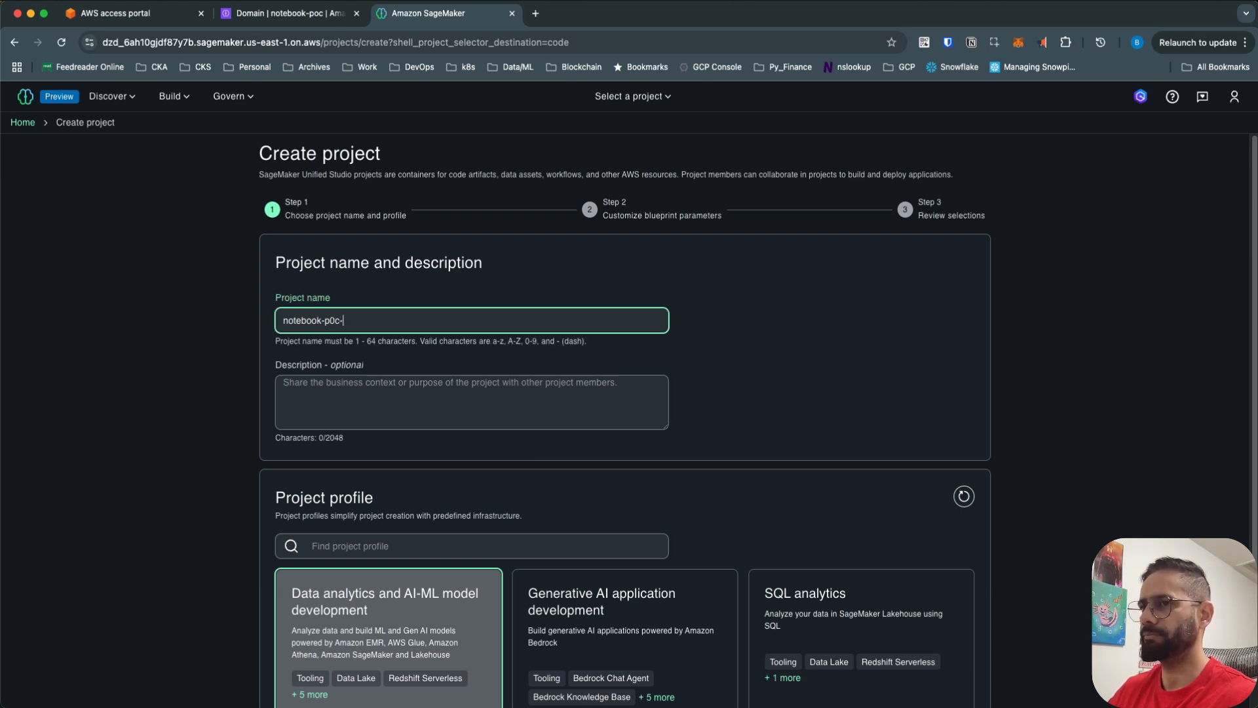
pyautogui.press('BackSpace')
pyautogui.press('BackSpace')
pyautogui.press('BackSpace')
pyautogui.press('BackSpace')
pyautogui.write('oc-project')
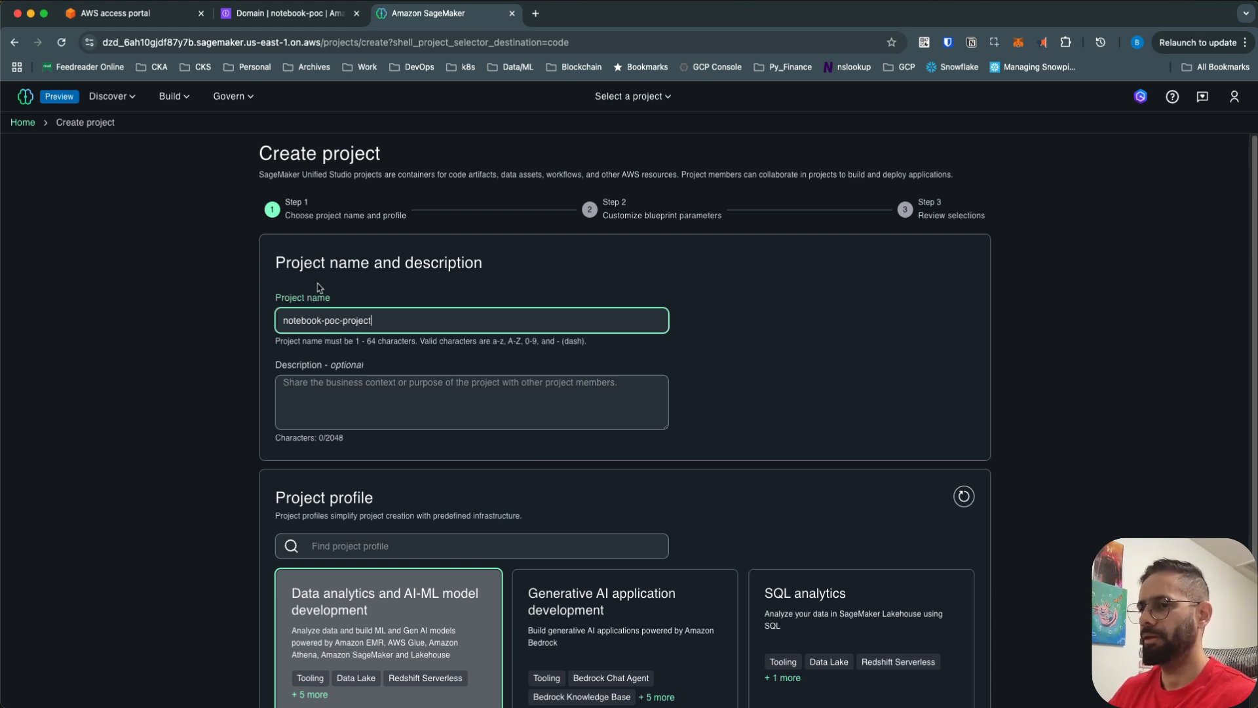
pyautogui.scroll(-2, 360, 299)
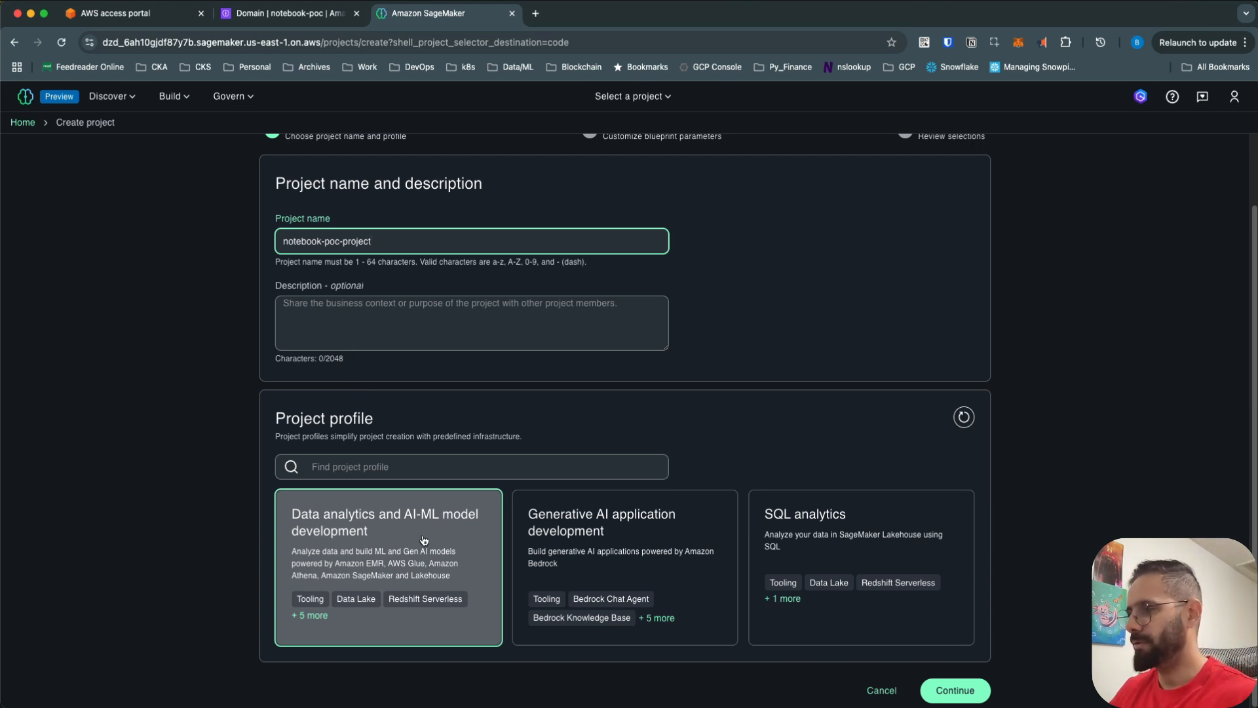
pyautogui.click(950, 693)
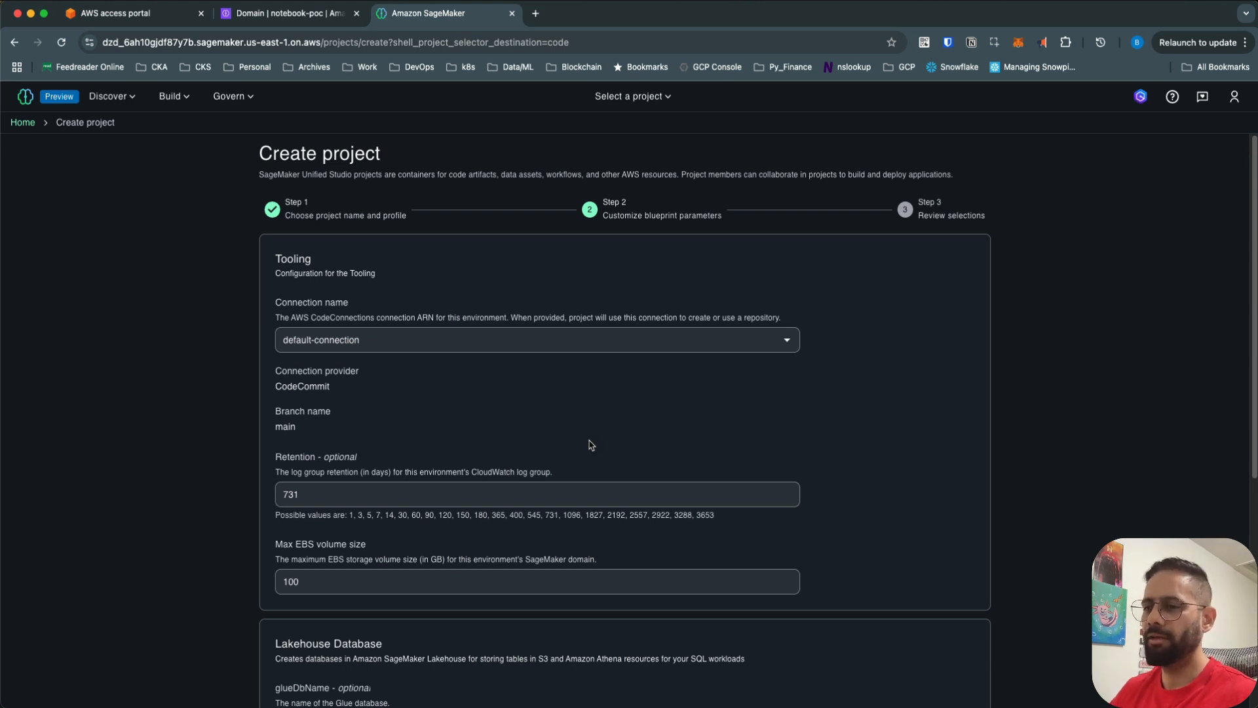
# - Keep the default blueprint parameters, including redshiftDbName dev, and continue to Review selections
pyautogui.scroll(-5, 591, 445)
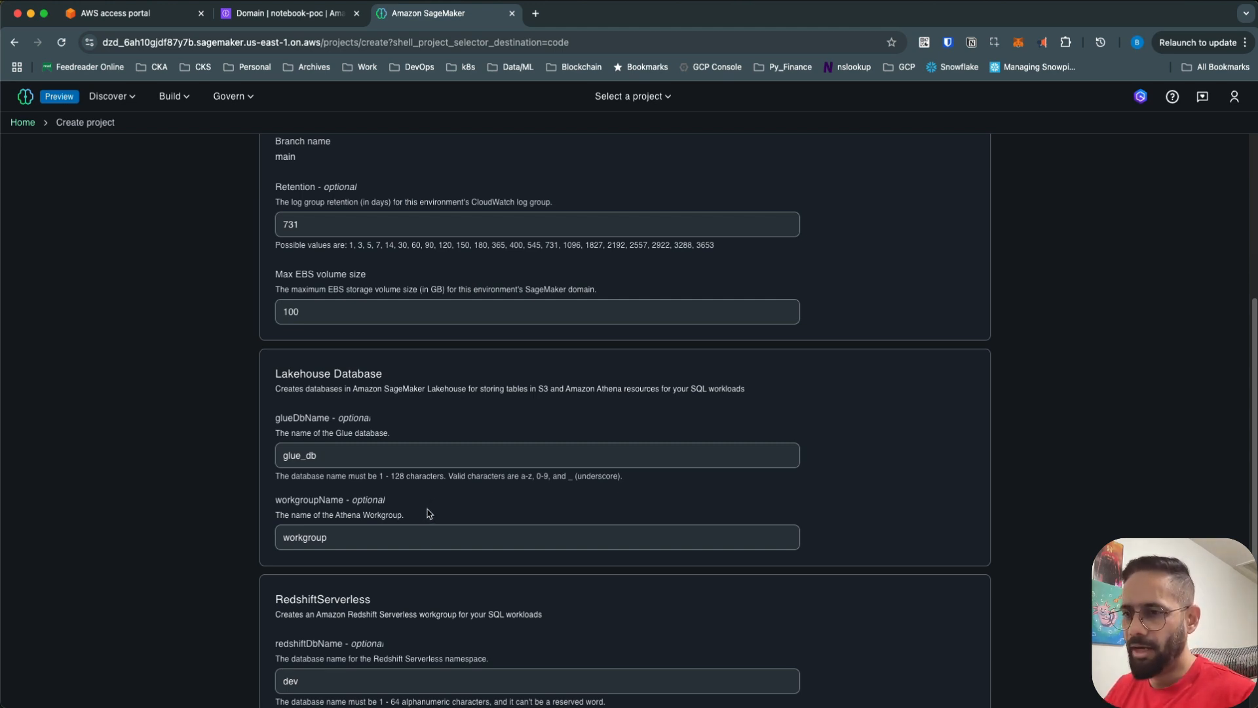
pyautogui.scroll(-3, 429, 512)
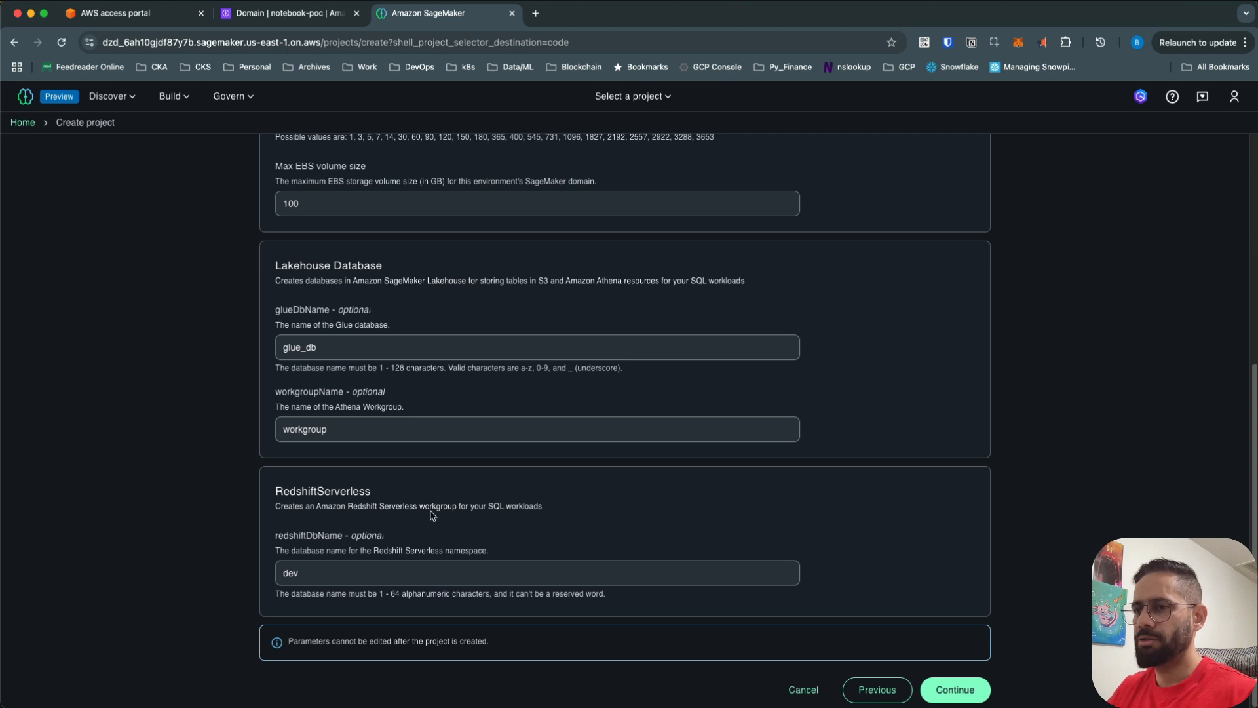
pyautogui.moveTo(305, 507); pyautogui.dragTo(442, 521)
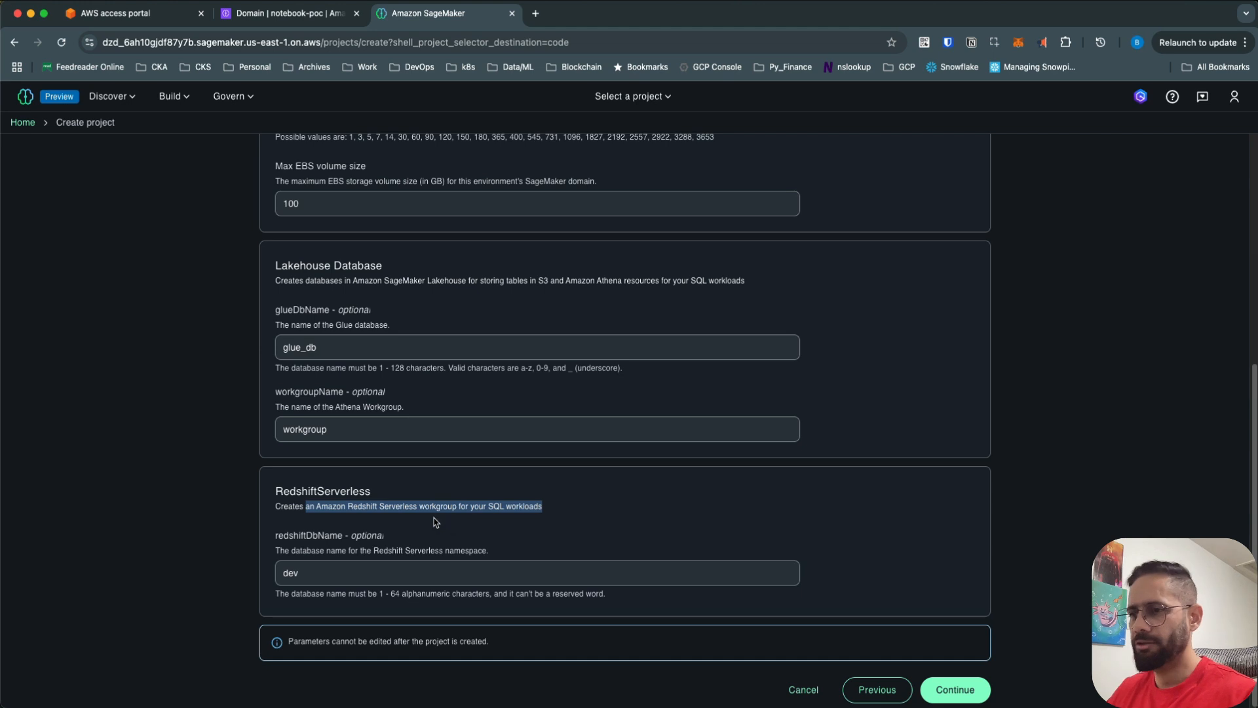
pyautogui.moveTo(316, 568); pyautogui.dragTo(260, 572)
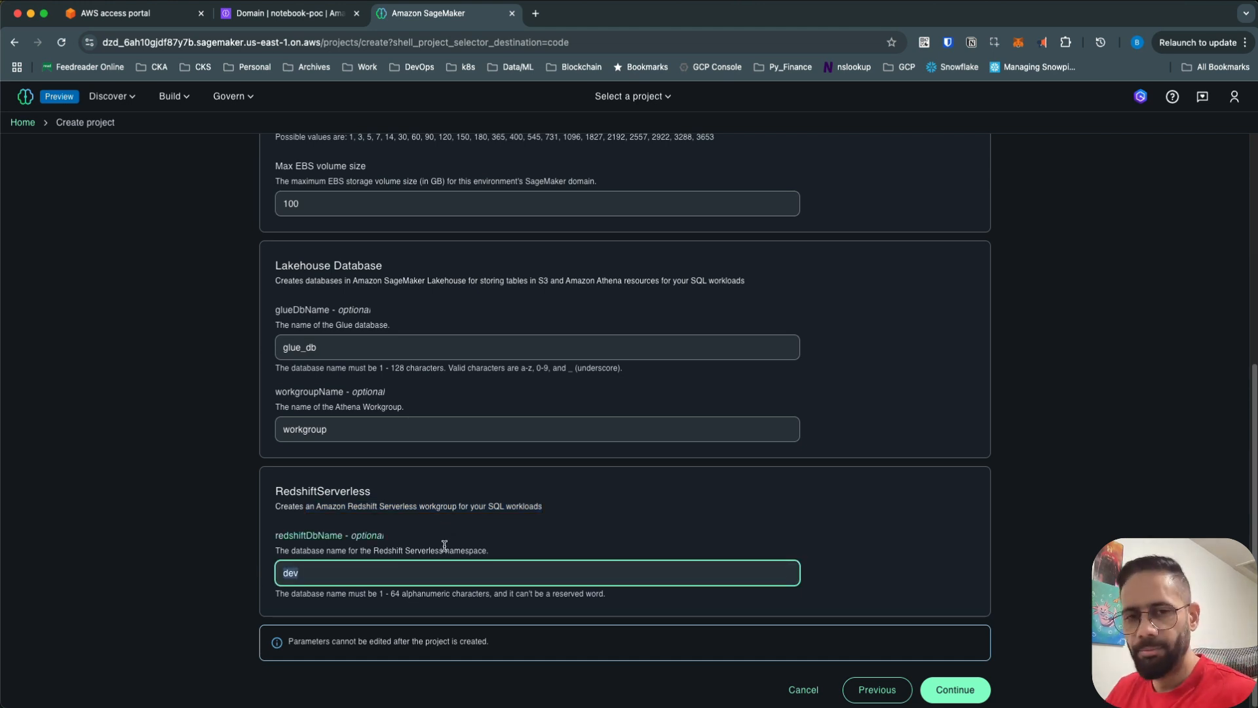
pyautogui.click(712, 543)
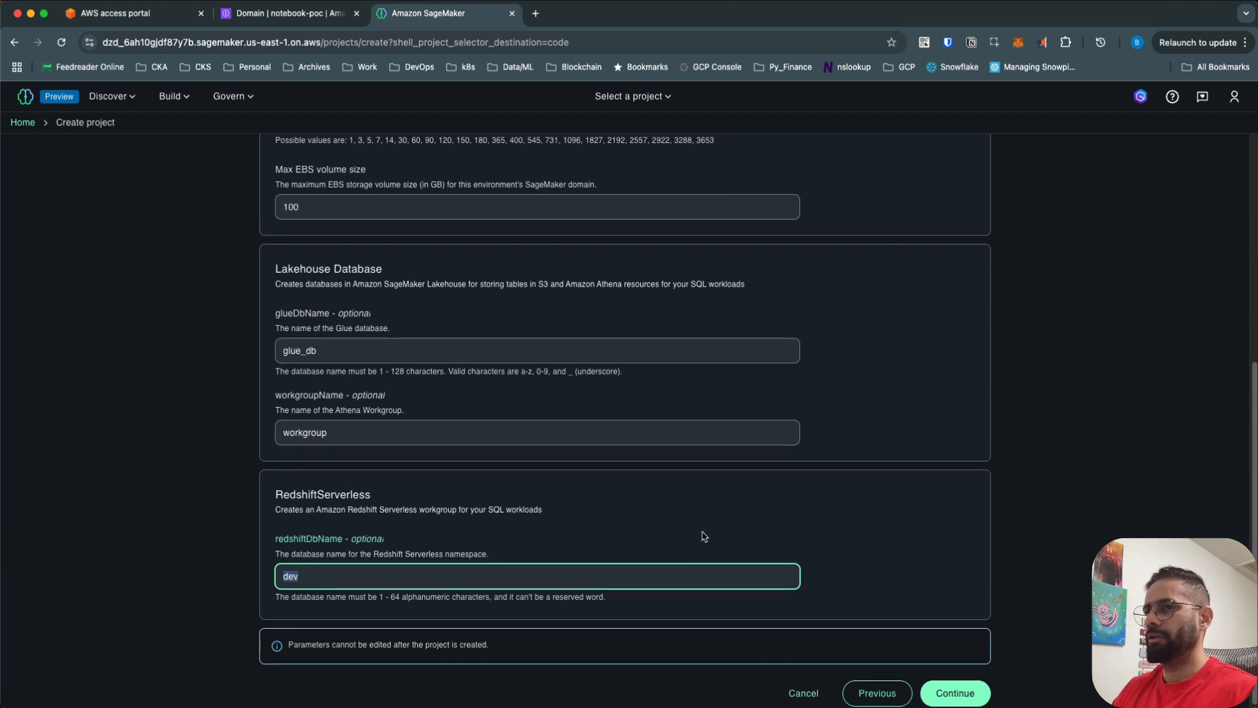
pyautogui.scroll(5, 704, 536)
pyautogui.scroll(-10, 704, 536)
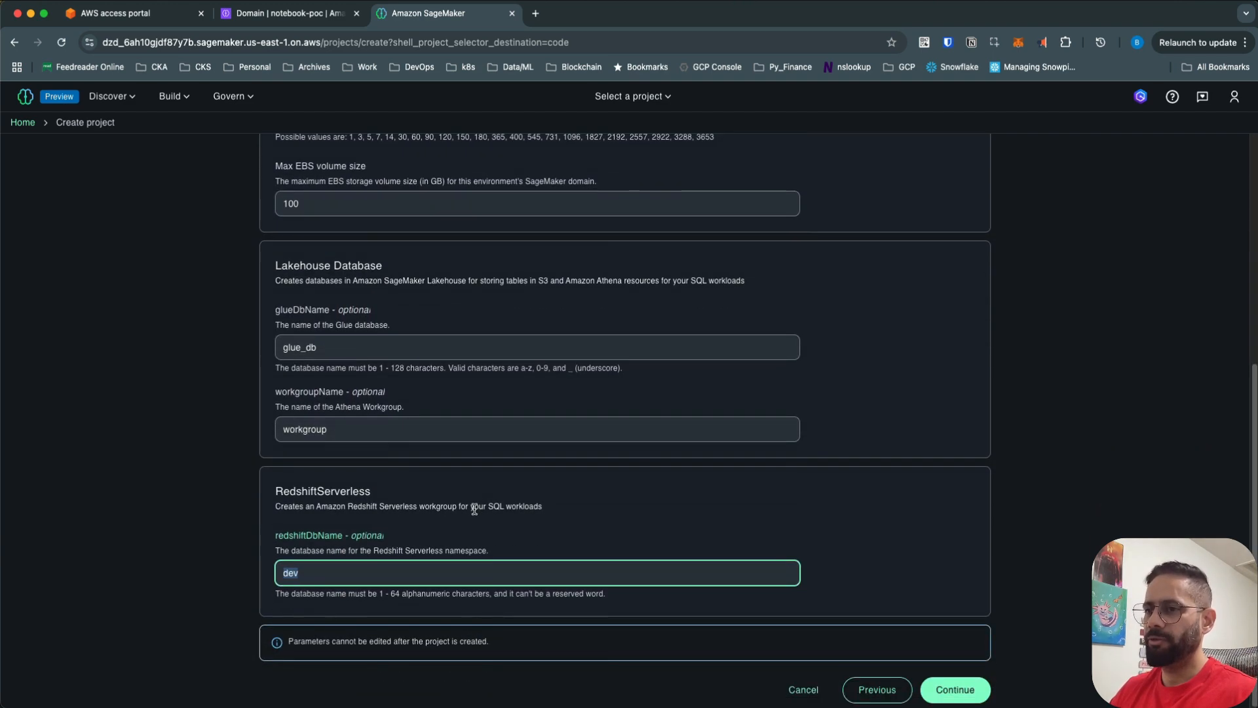
pyautogui.scroll(10, 473, 498)
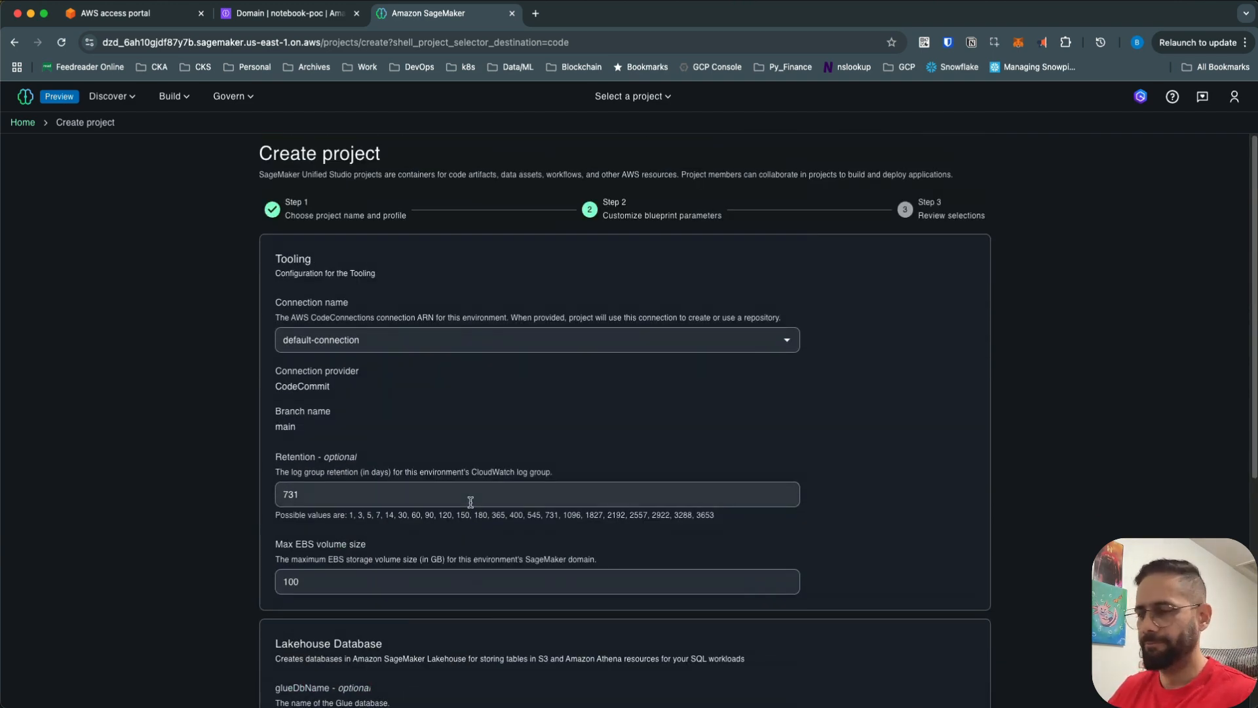
pyautogui.press('Tab')
pyautogui.click(954, 689)
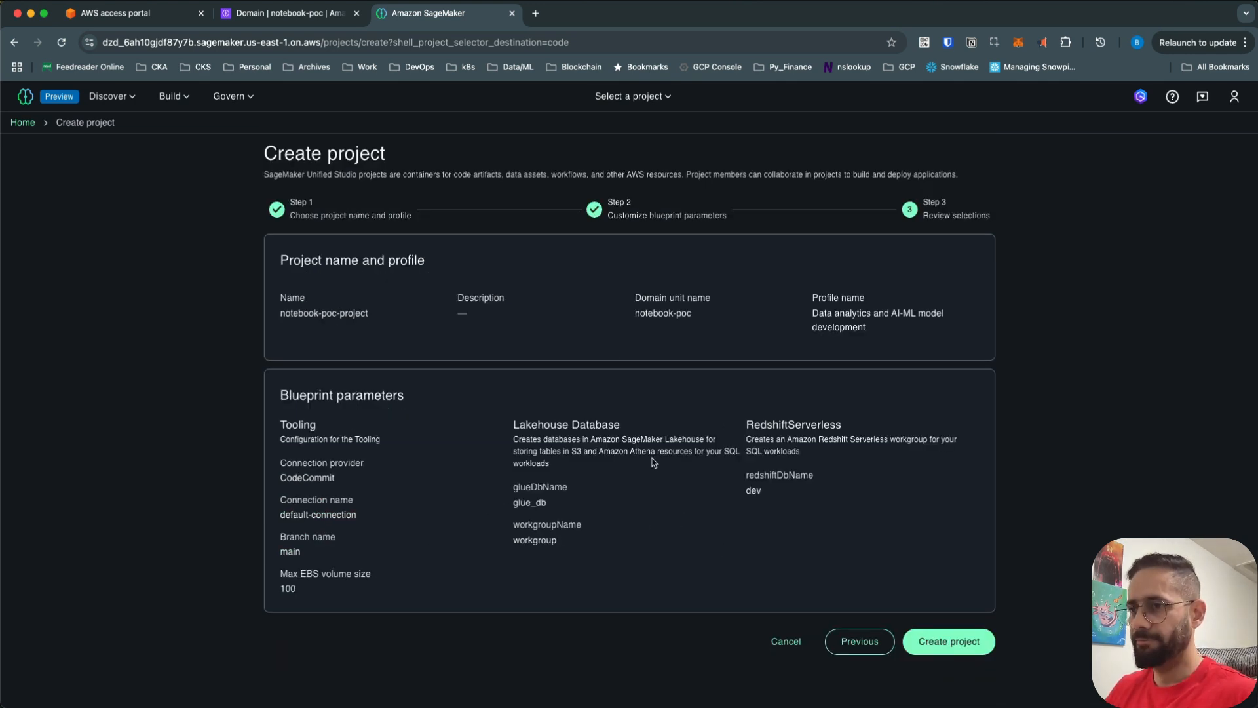
# - Create notebook-poc-project with the reviewed settings
pyautogui.click(947, 649)
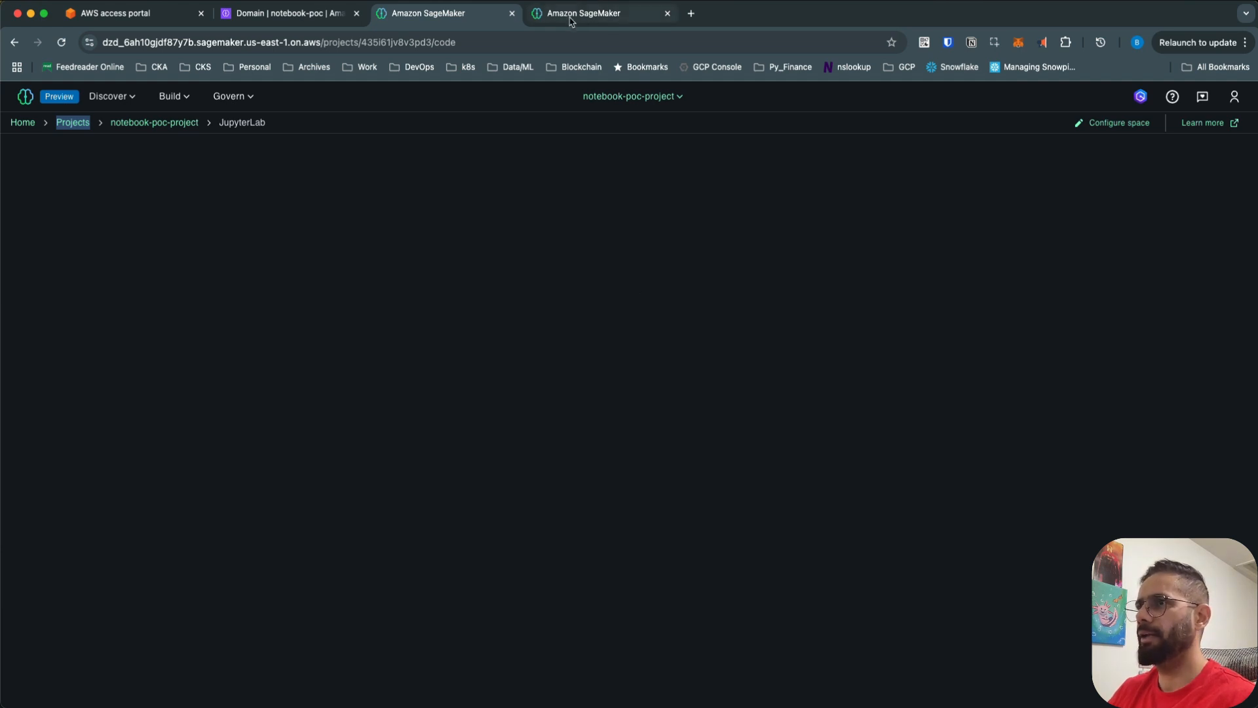
# - Confirm notebook-poc-project shows as Active in the projects list, then go back to its JupyterLab
pyautogui.click(89, 129)
pyautogui.click(583, 13)
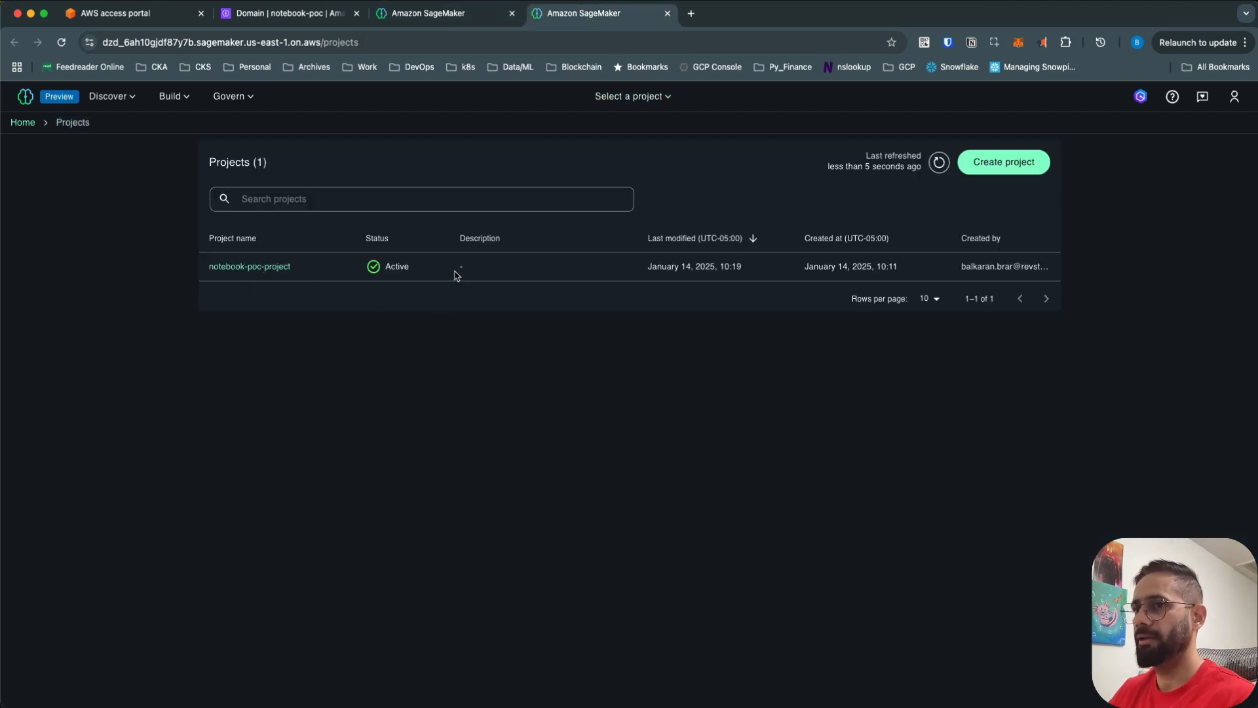
pyautogui.click(424, 20)
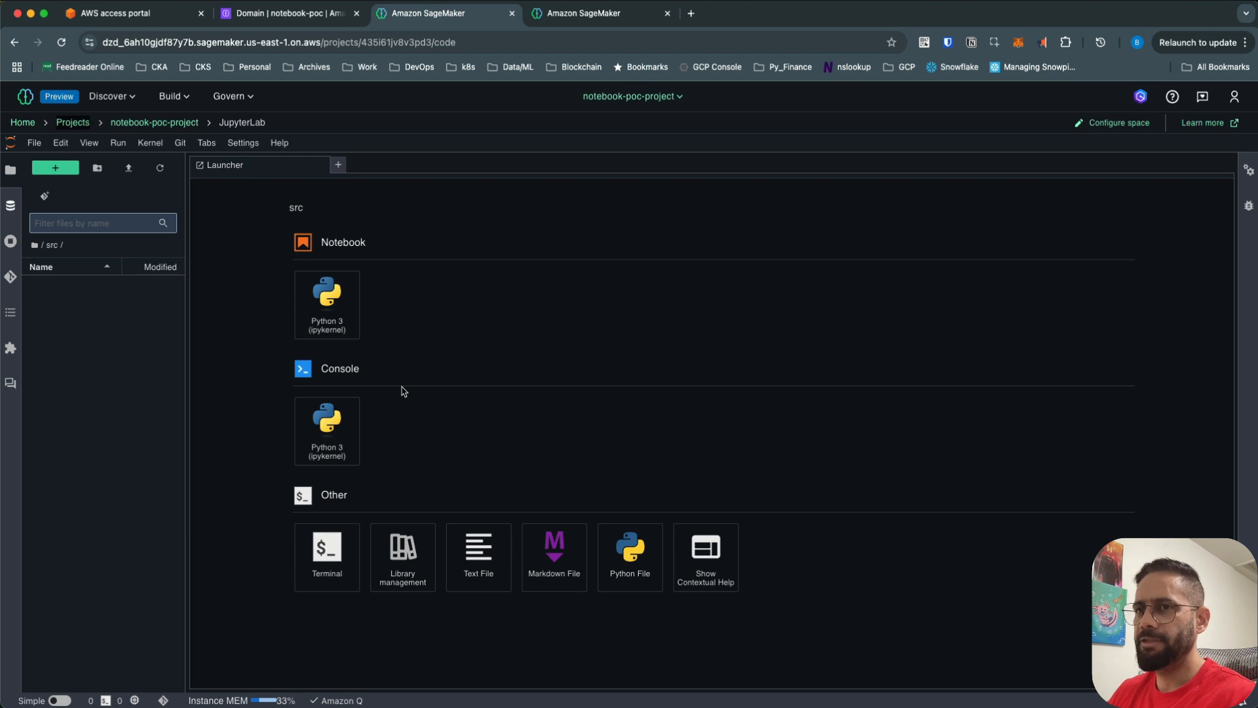
pyautogui.click(10, 278)
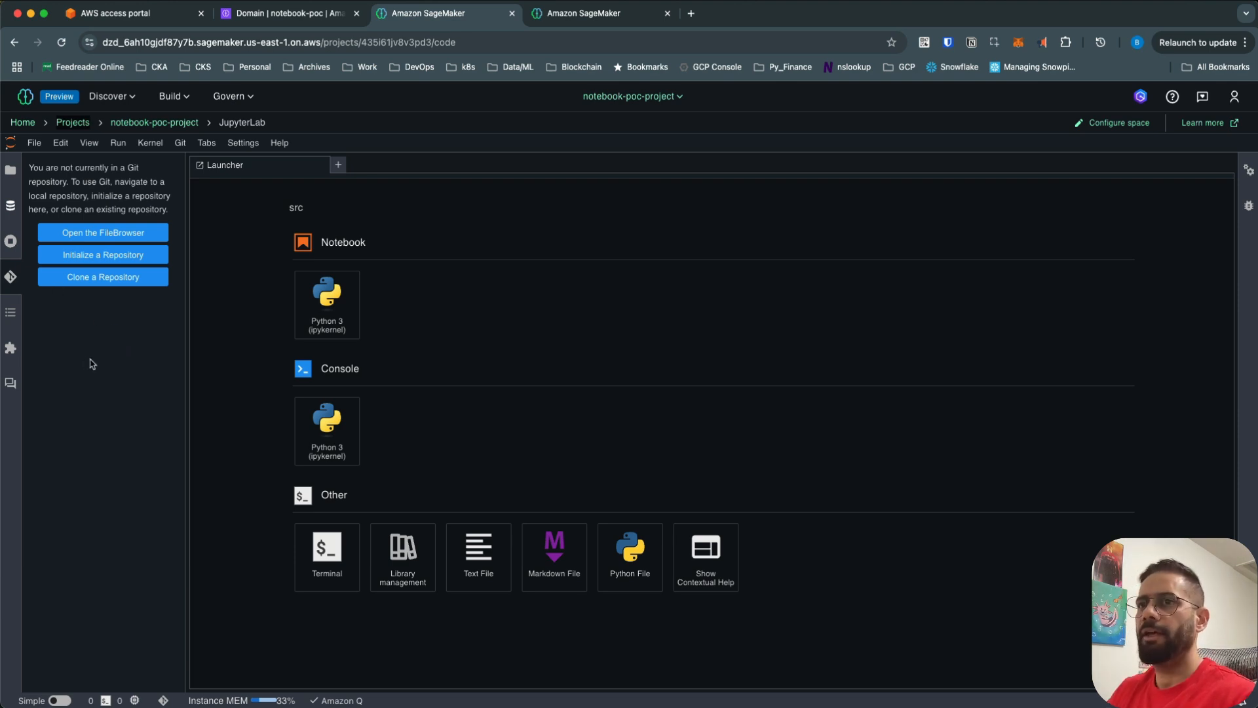
pyautogui.click(246, 409)
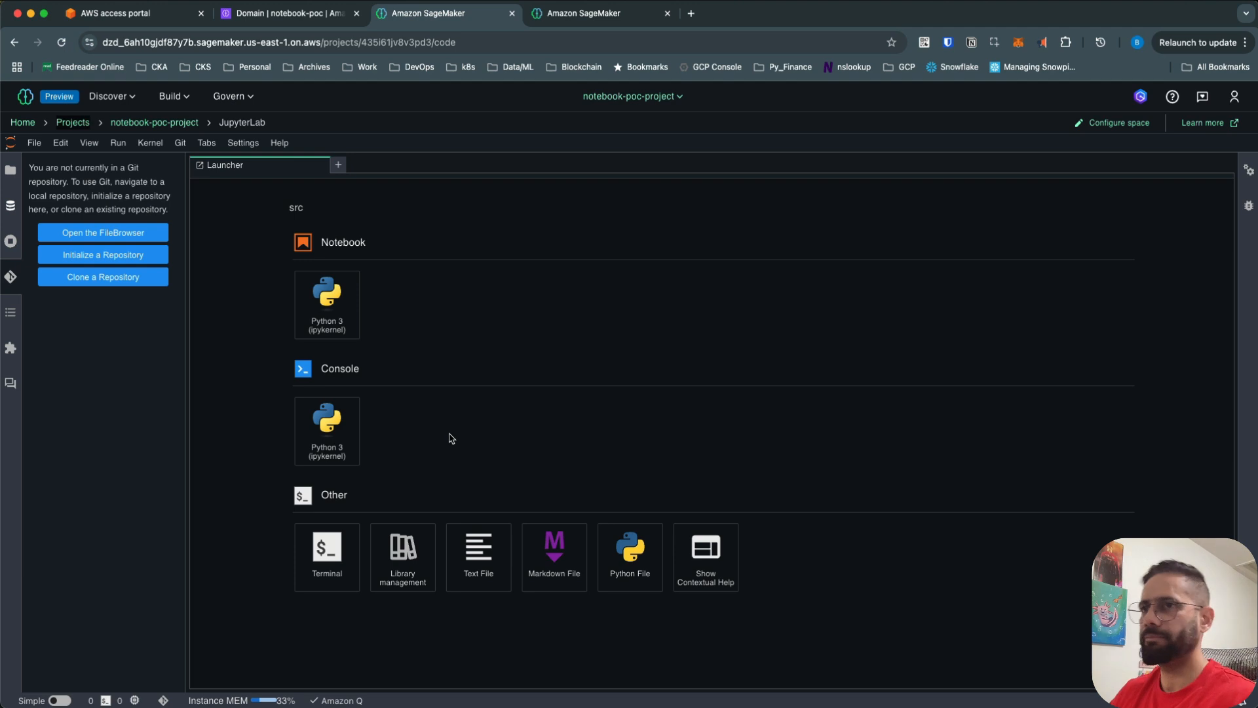
pyautogui.click(10, 203)
pyautogui.click(12, 175)
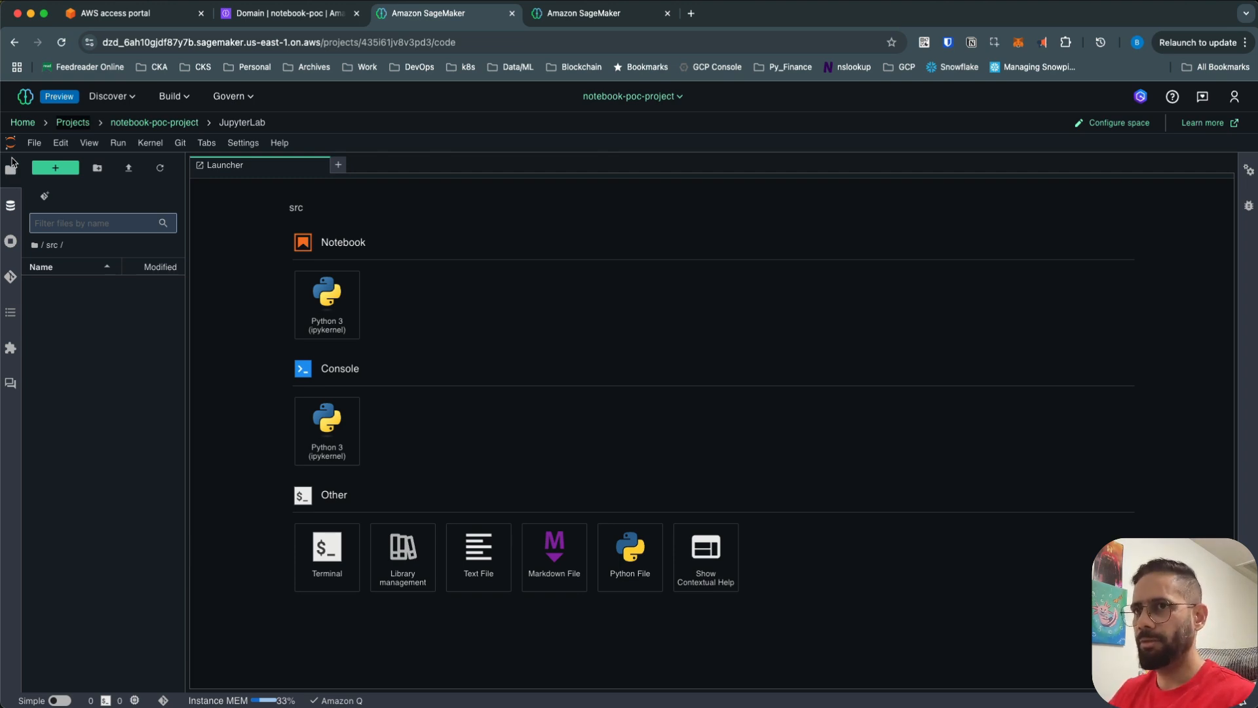
# - Create a new Python 3 (ipykernel) notebook, Untitled.ipynb, from a fresh Launcher
pyautogui.click(56, 171)
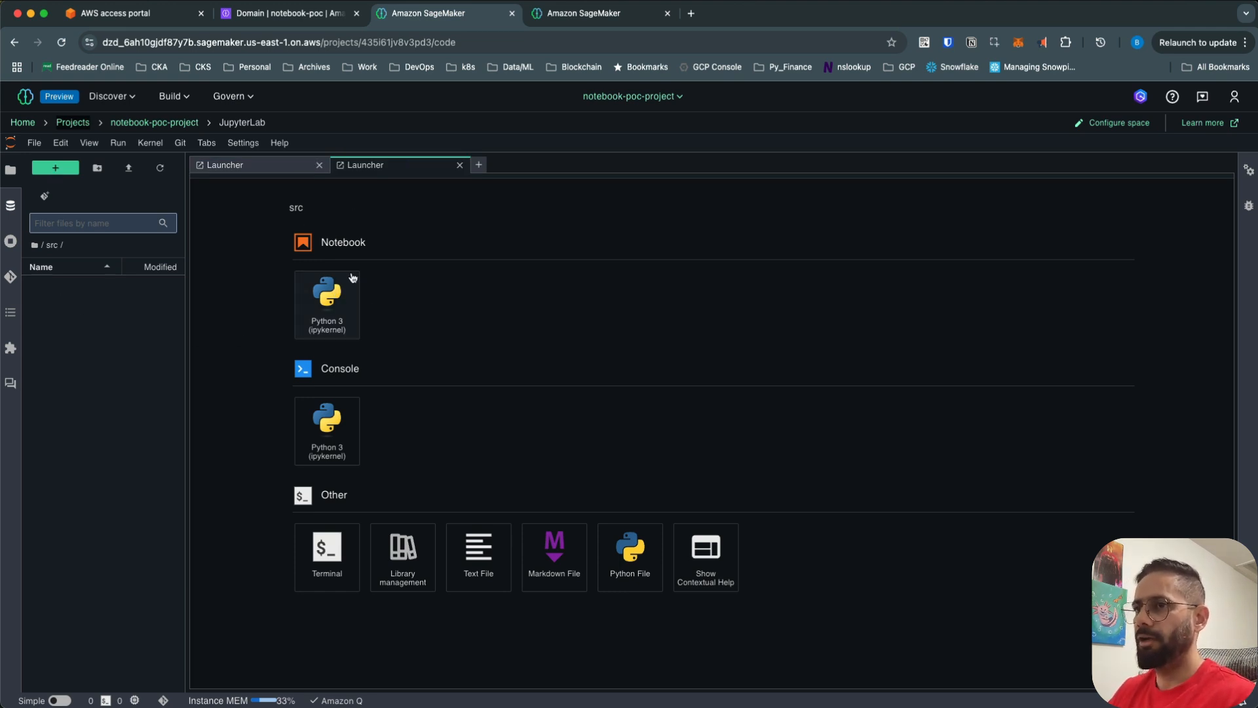
pyautogui.click(339, 315)
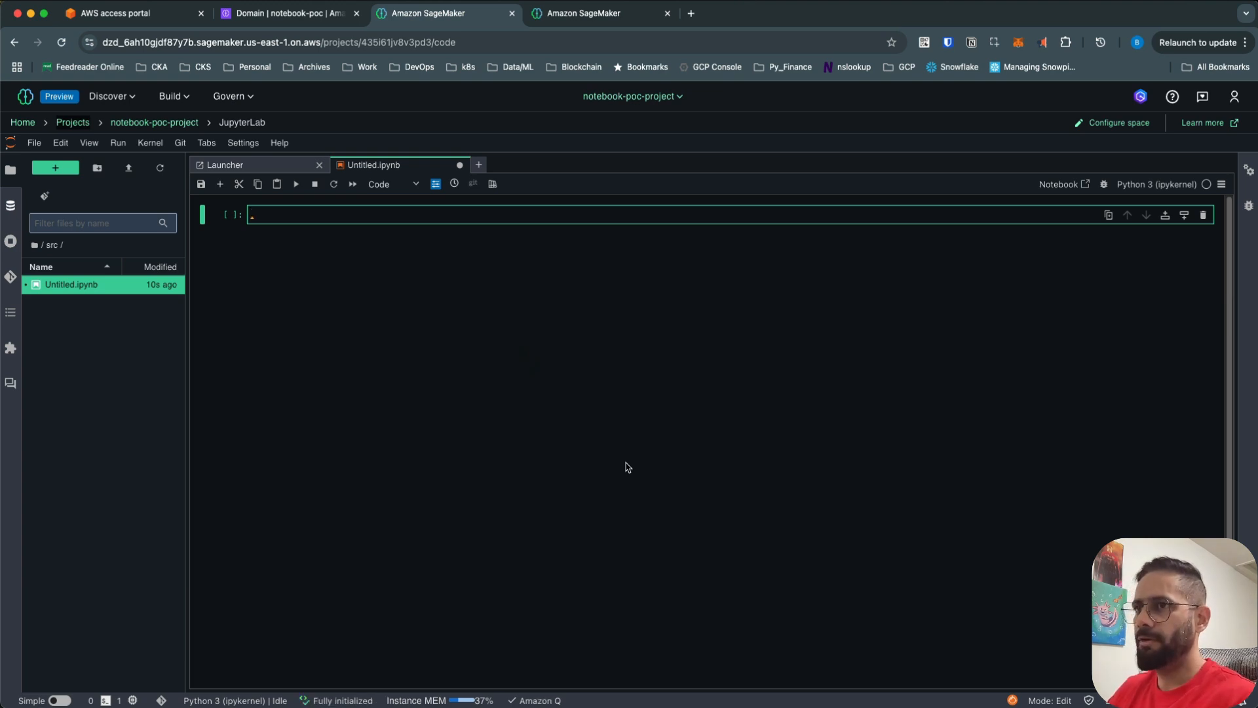
# - Run two cells: import pandas as pd and import numpy as np
pyautogui.write('import pan')
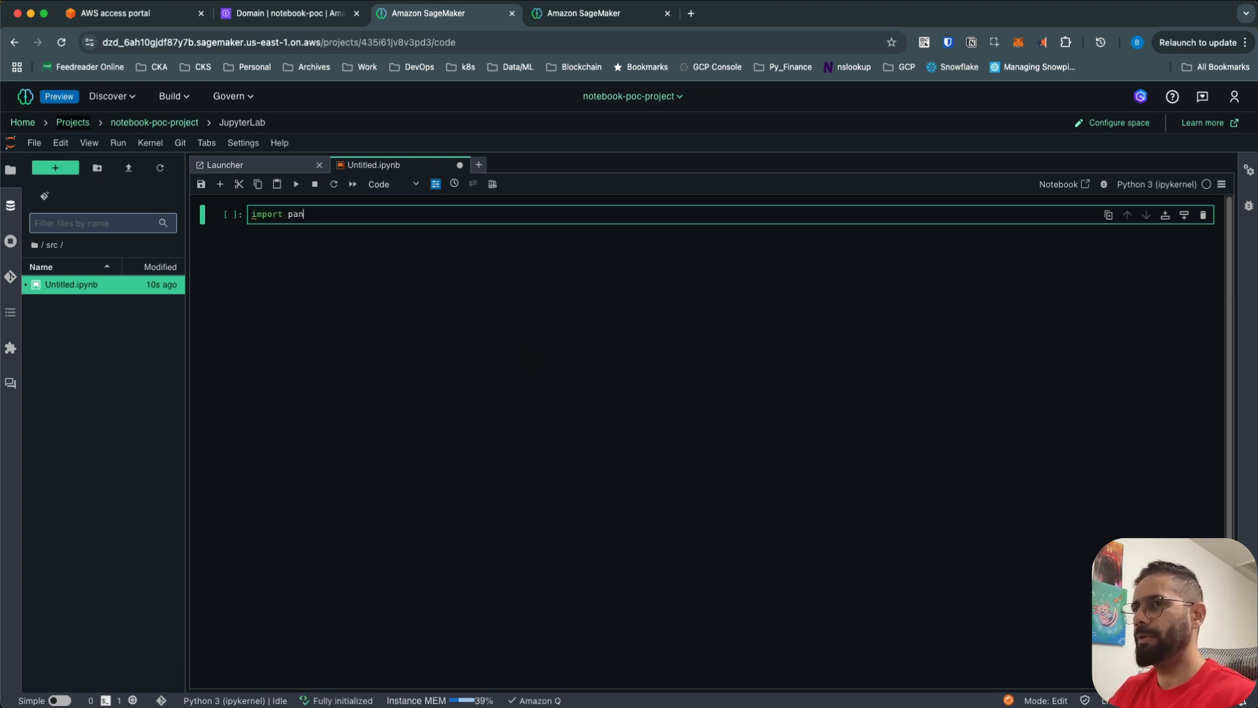
pyautogui.write('das as pd')
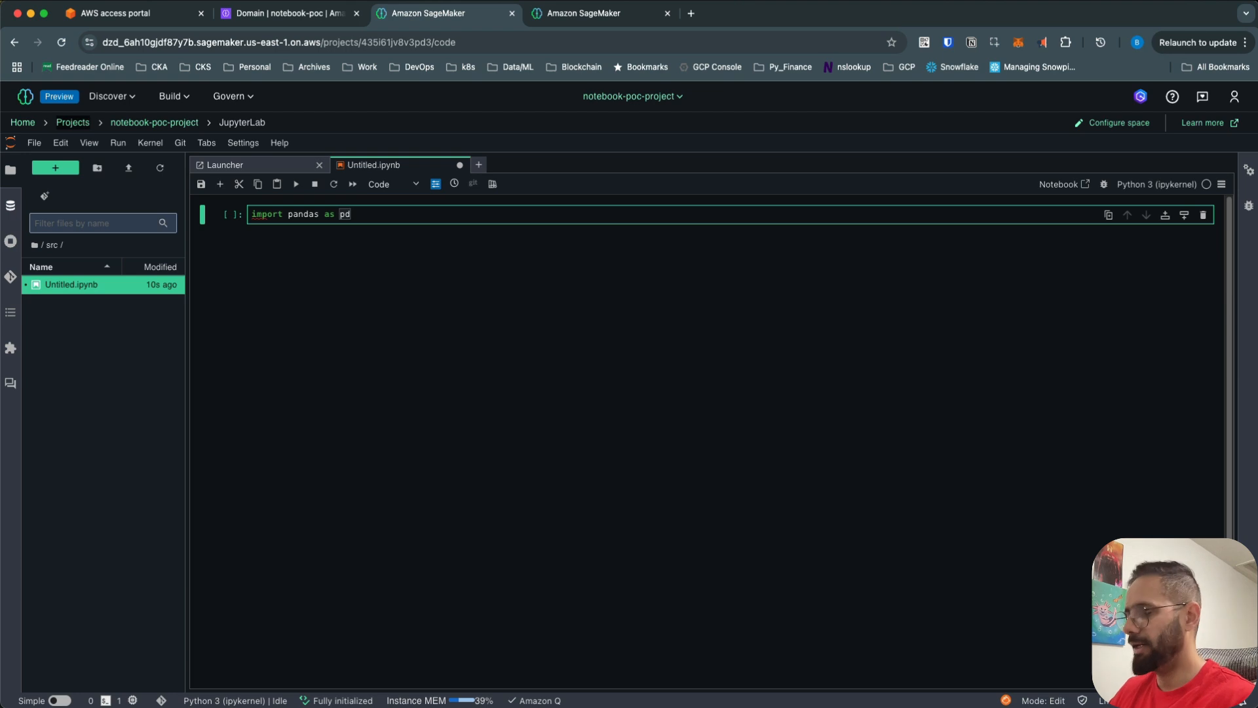
pyautogui.hotkey('shift', 'Return')
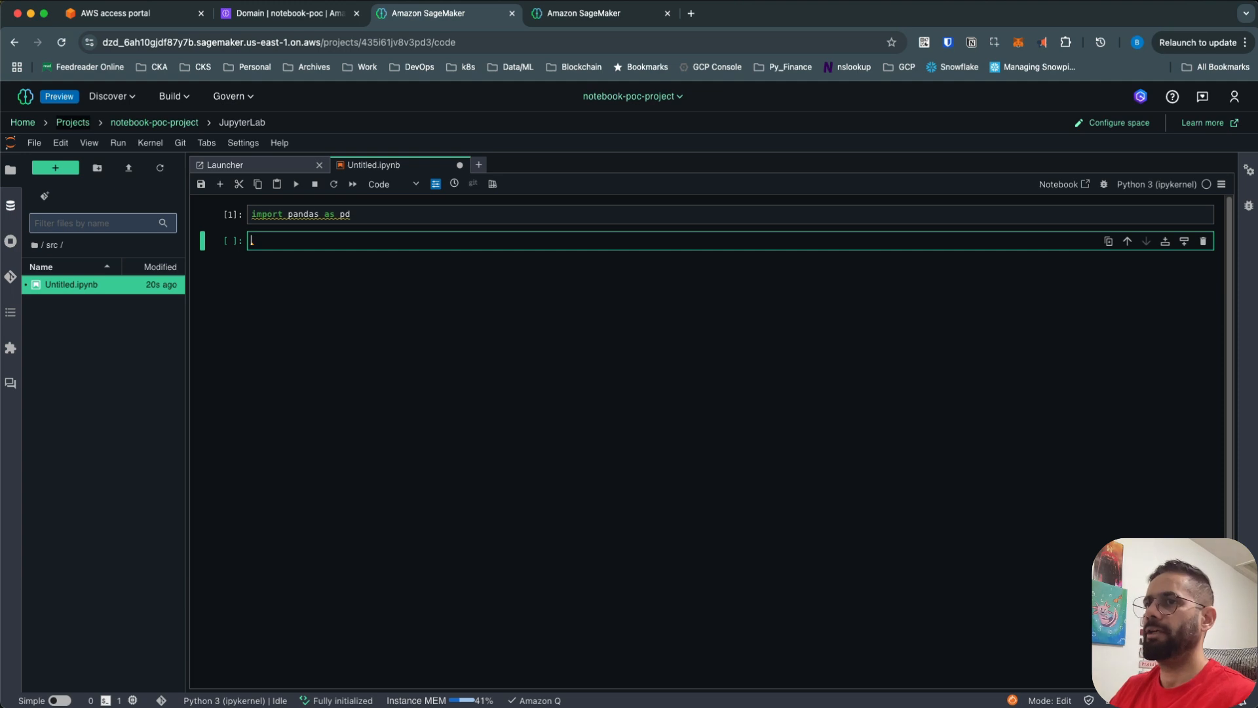
pyautogui.write('import numpy')
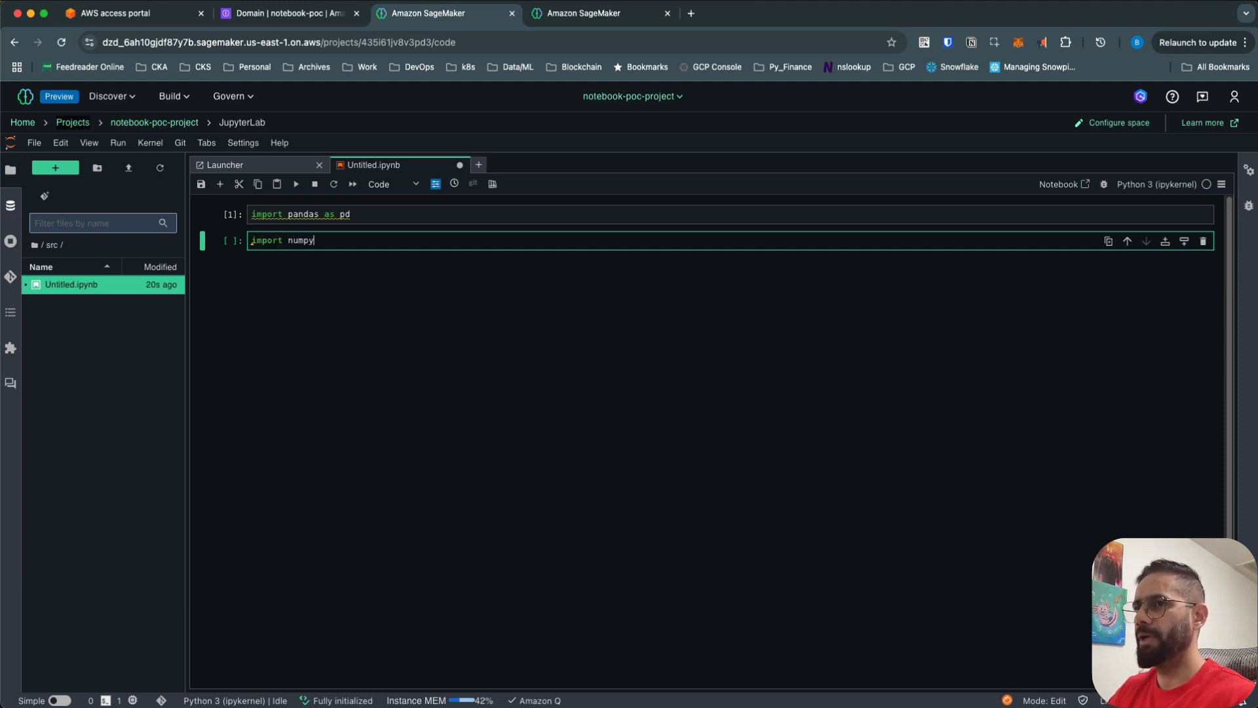
pyautogui.write(' as np')
pyautogui.hotkey('shift', 'Return')
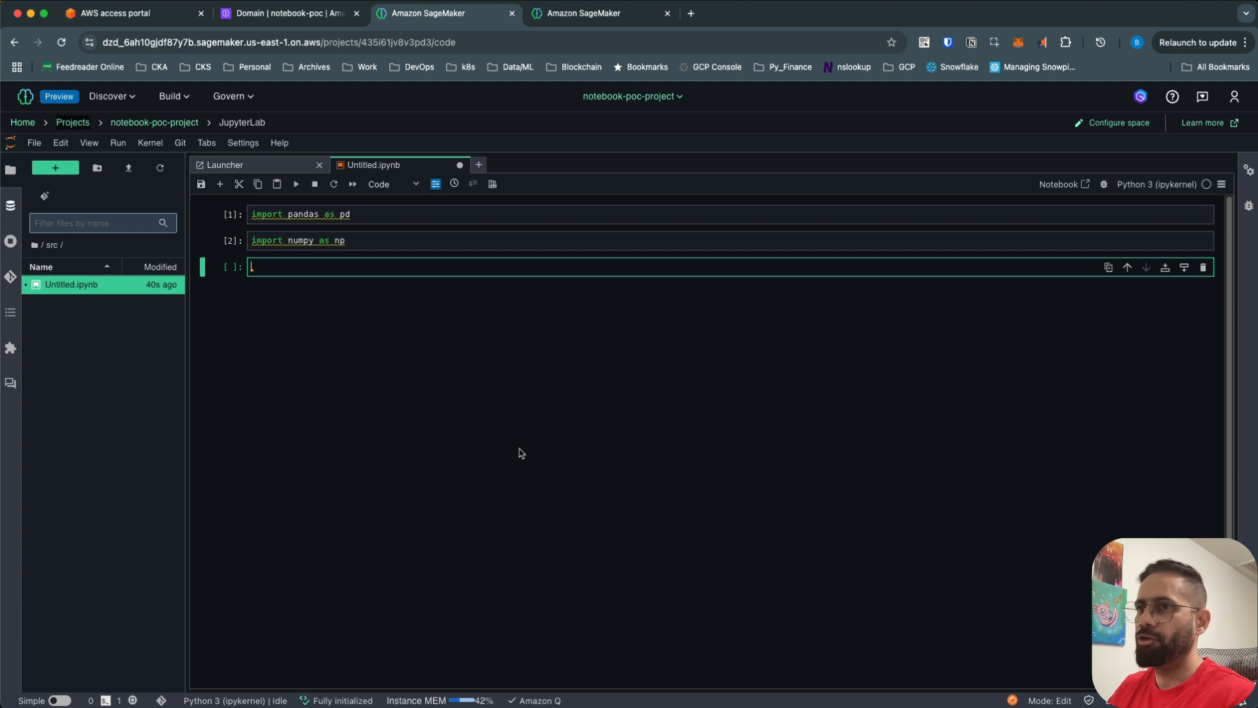
# - Run %pip install boto3 in the third cell, changing the leading ! to %
pyautogui.write('!')
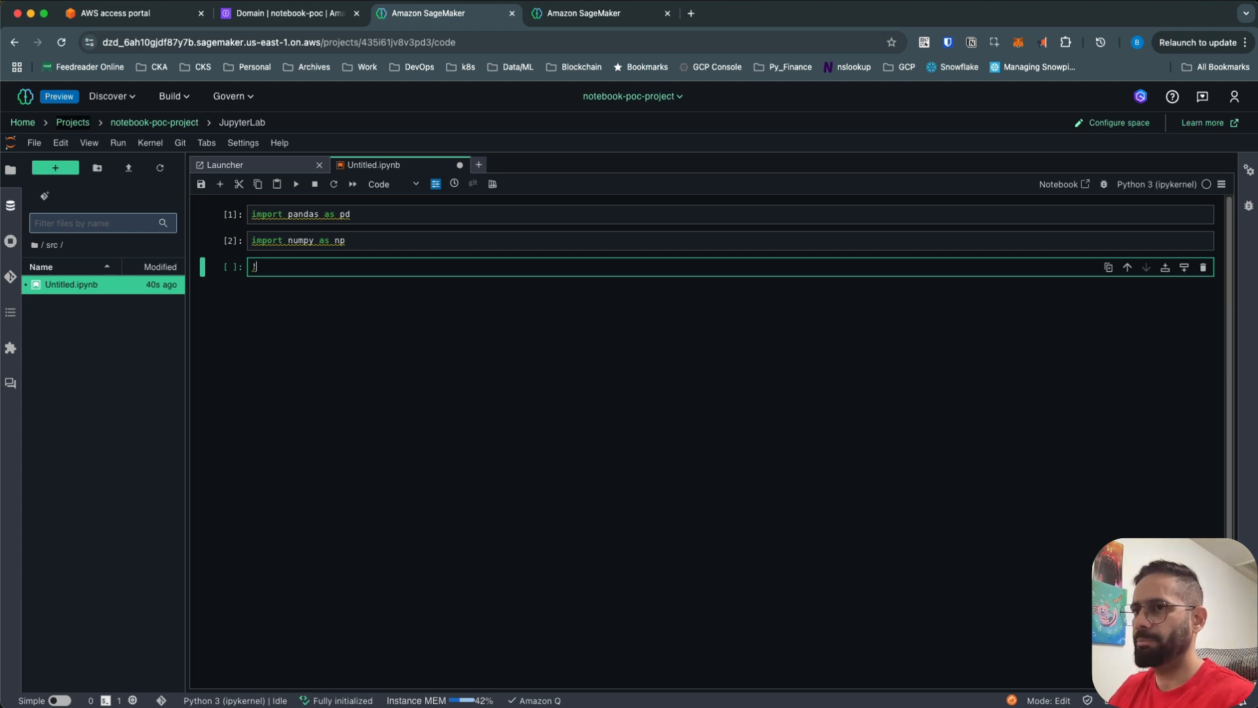
pyautogui.write('pip install ')
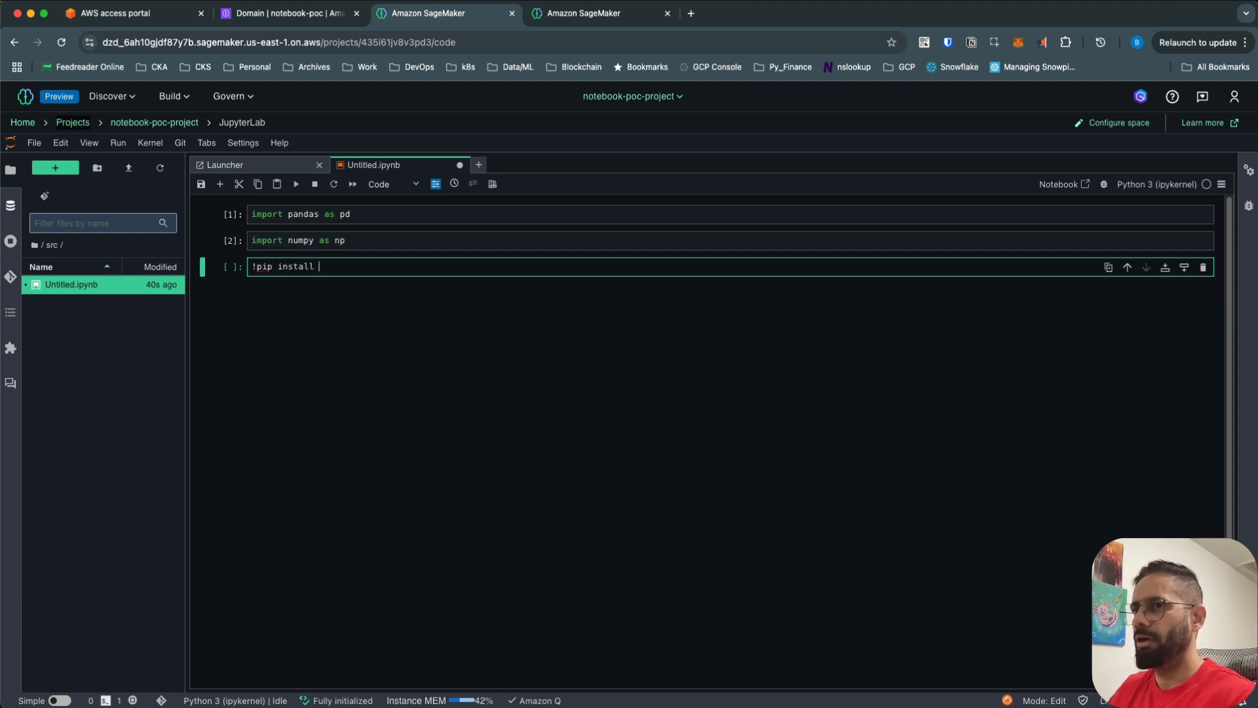
pyautogui.write('boto3')
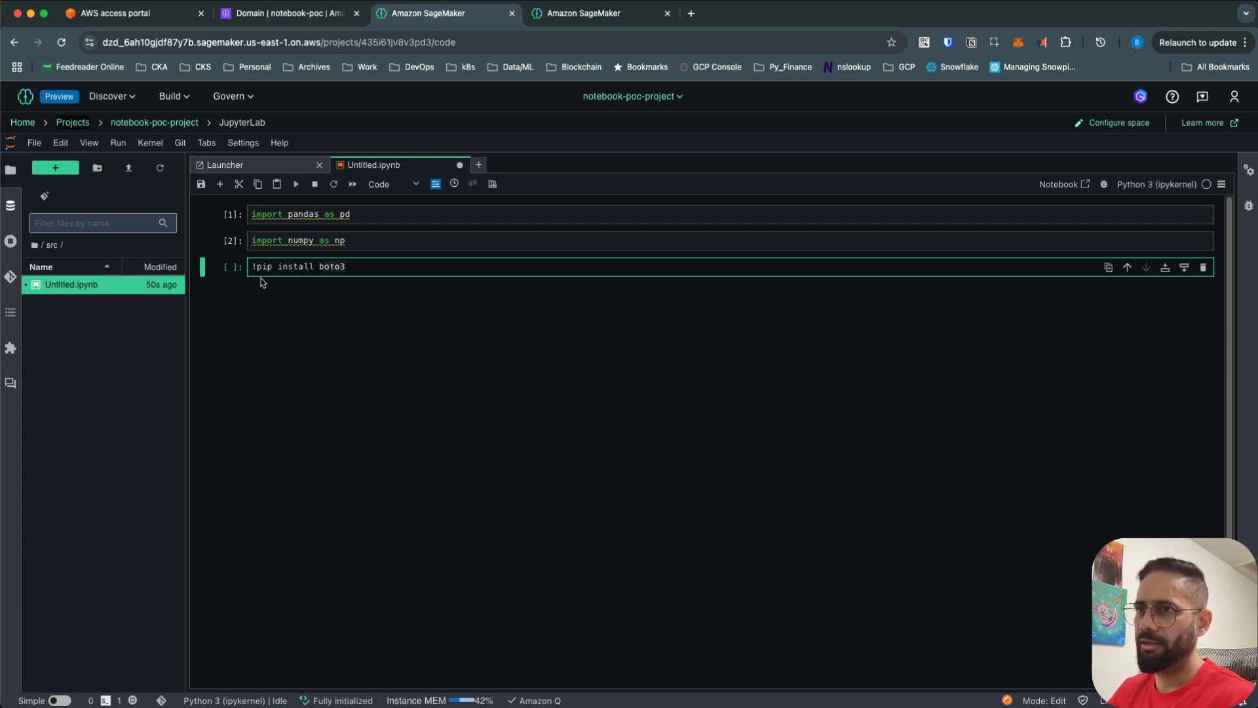
pyautogui.moveTo(255, 269); pyautogui.dragTo(345, 269)
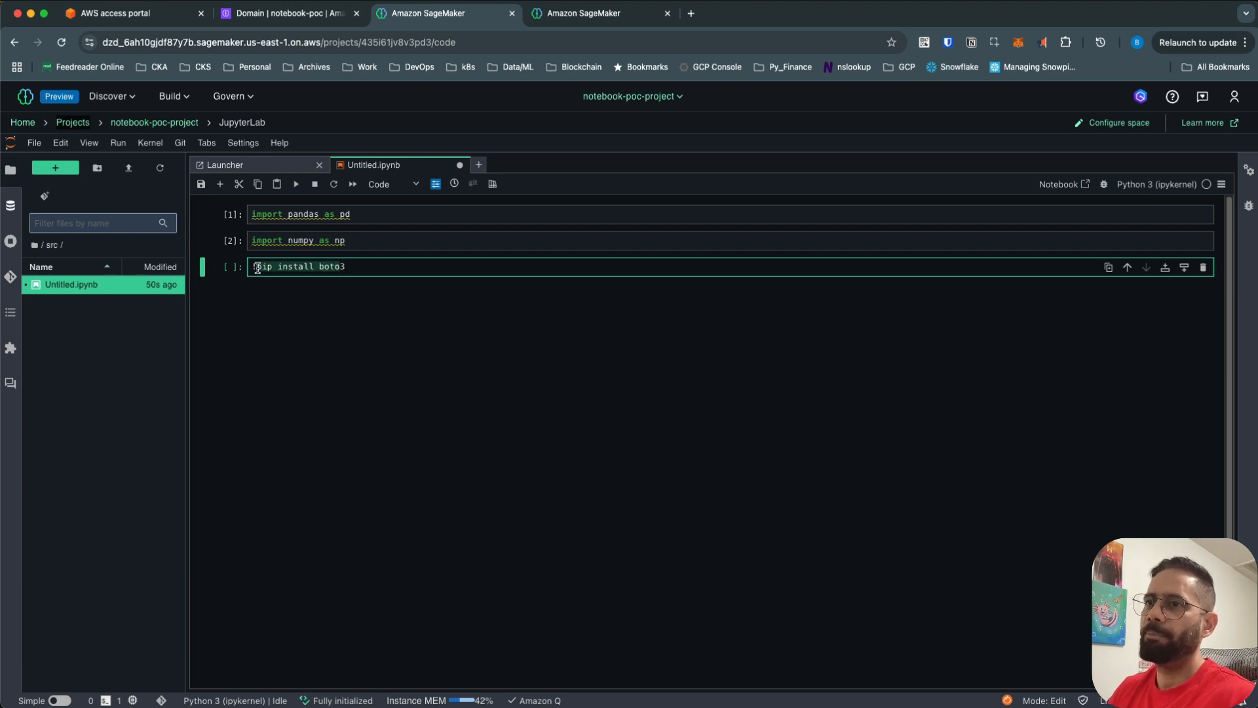
pyautogui.click(256, 268)
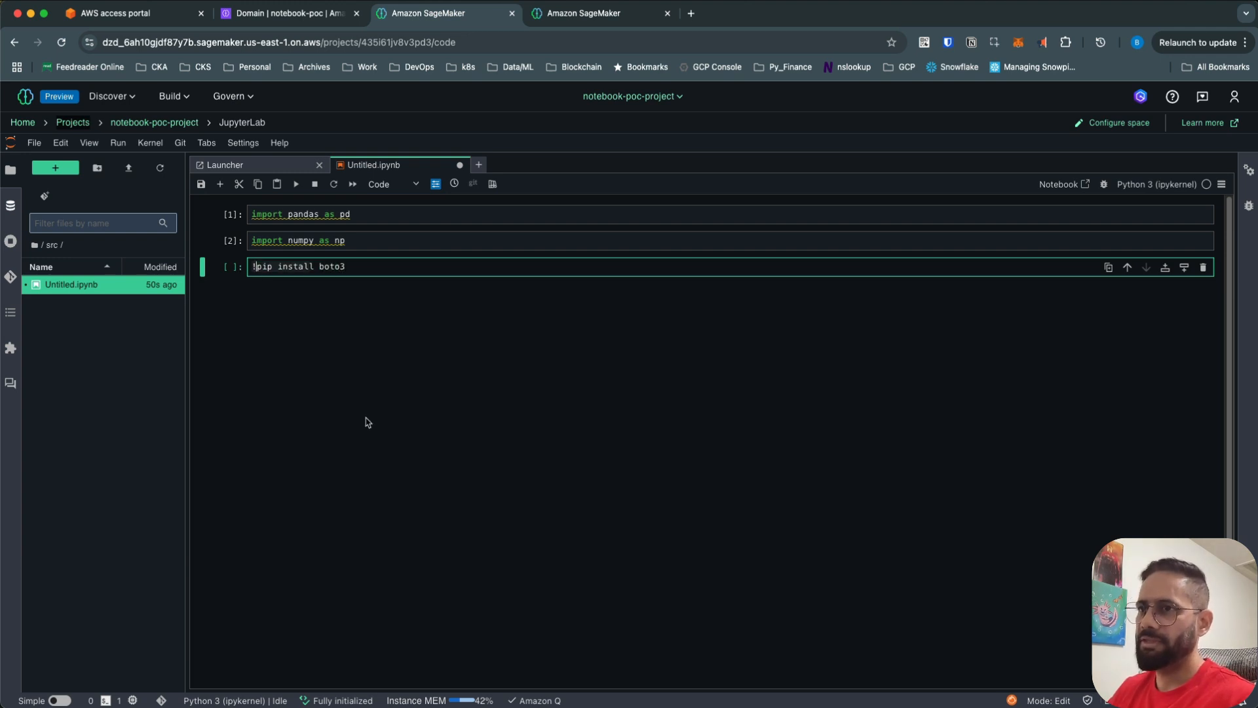
pyautogui.press('Left')
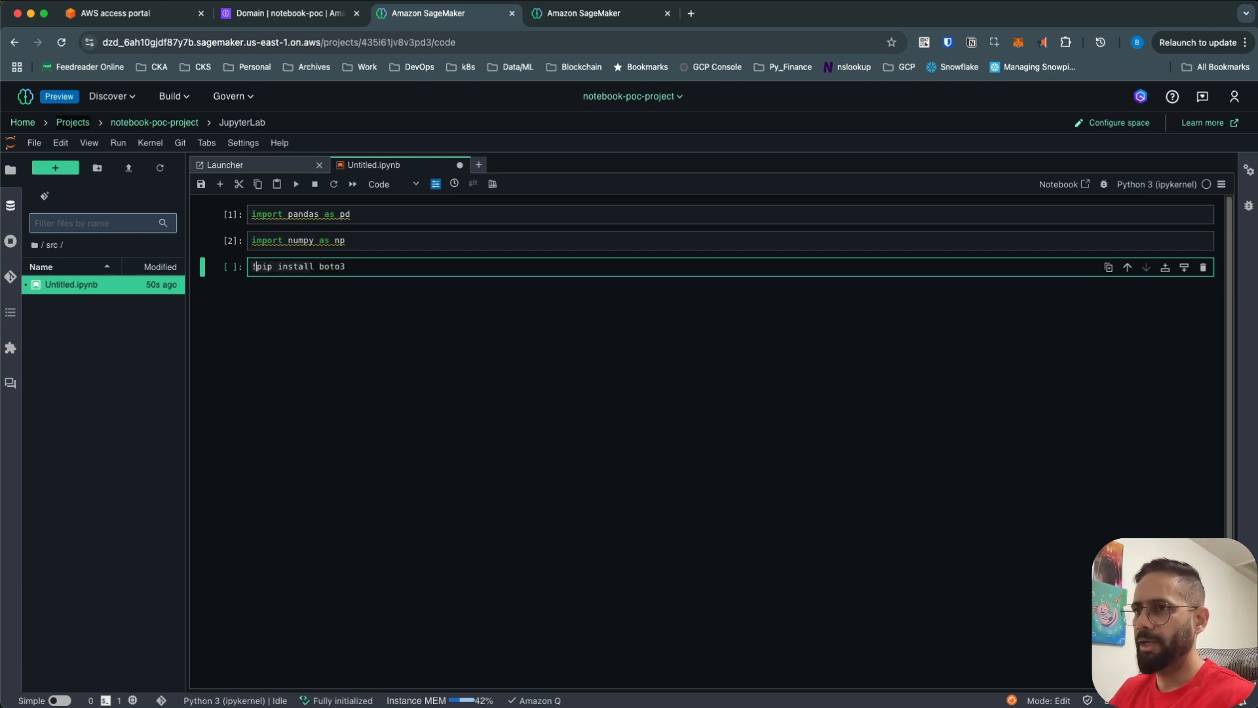
pyautogui.press('Delete')
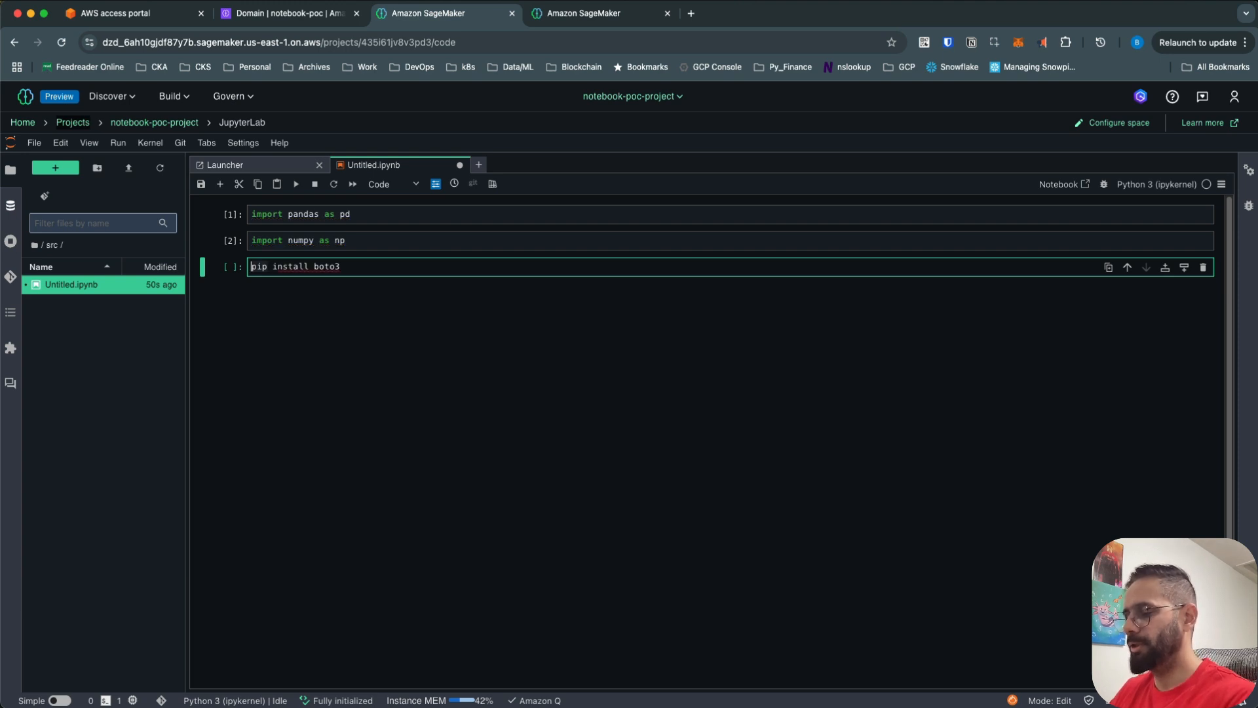
pyautogui.write('%')
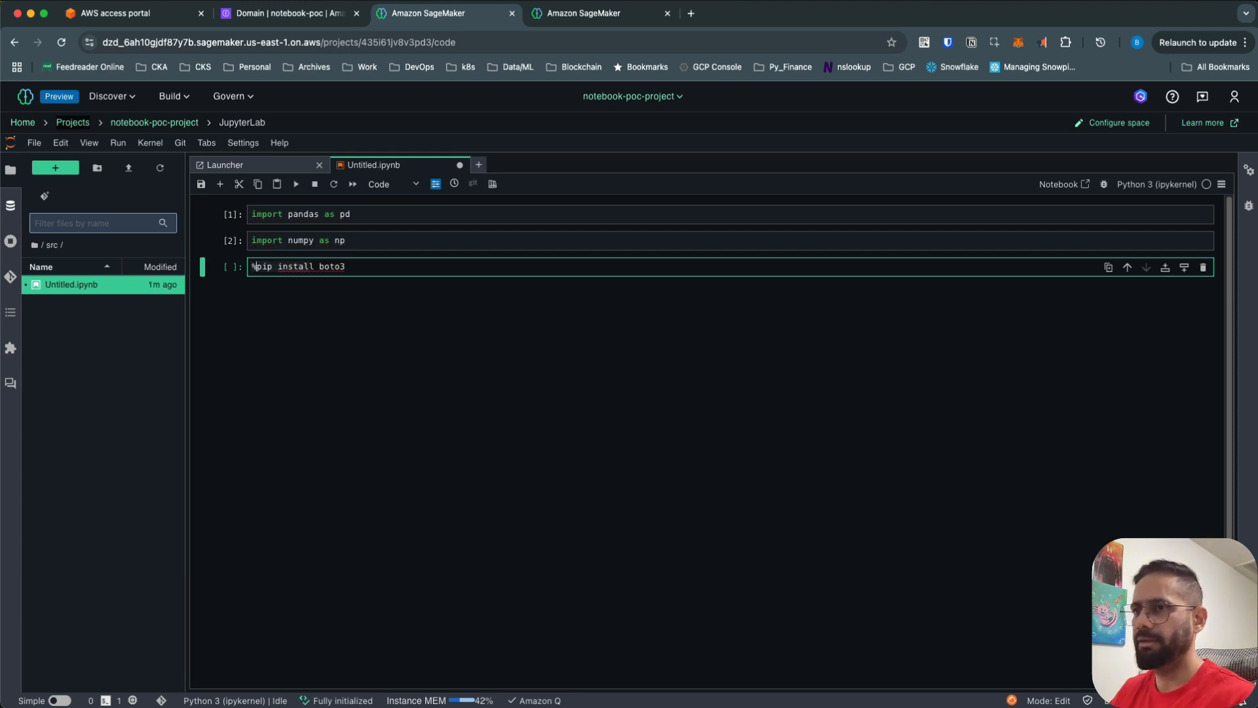
pyautogui.hotkey('shift', 'Return')
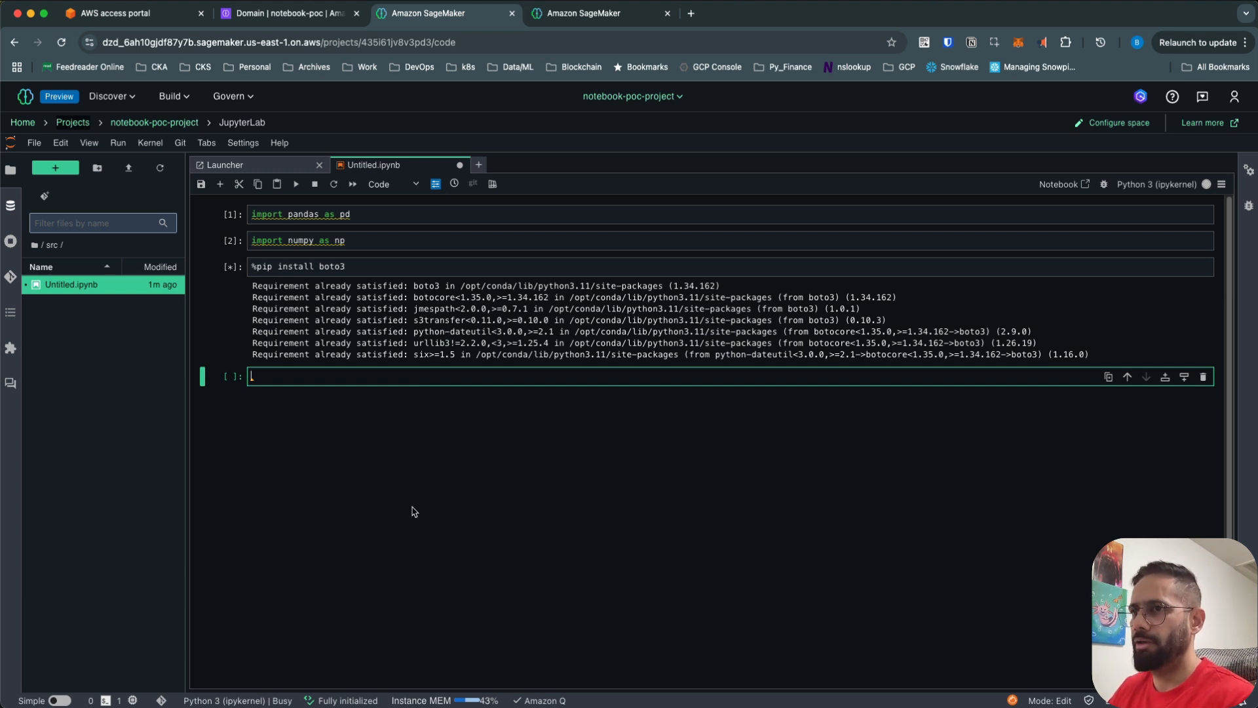
pyautogui.click(357, 270)
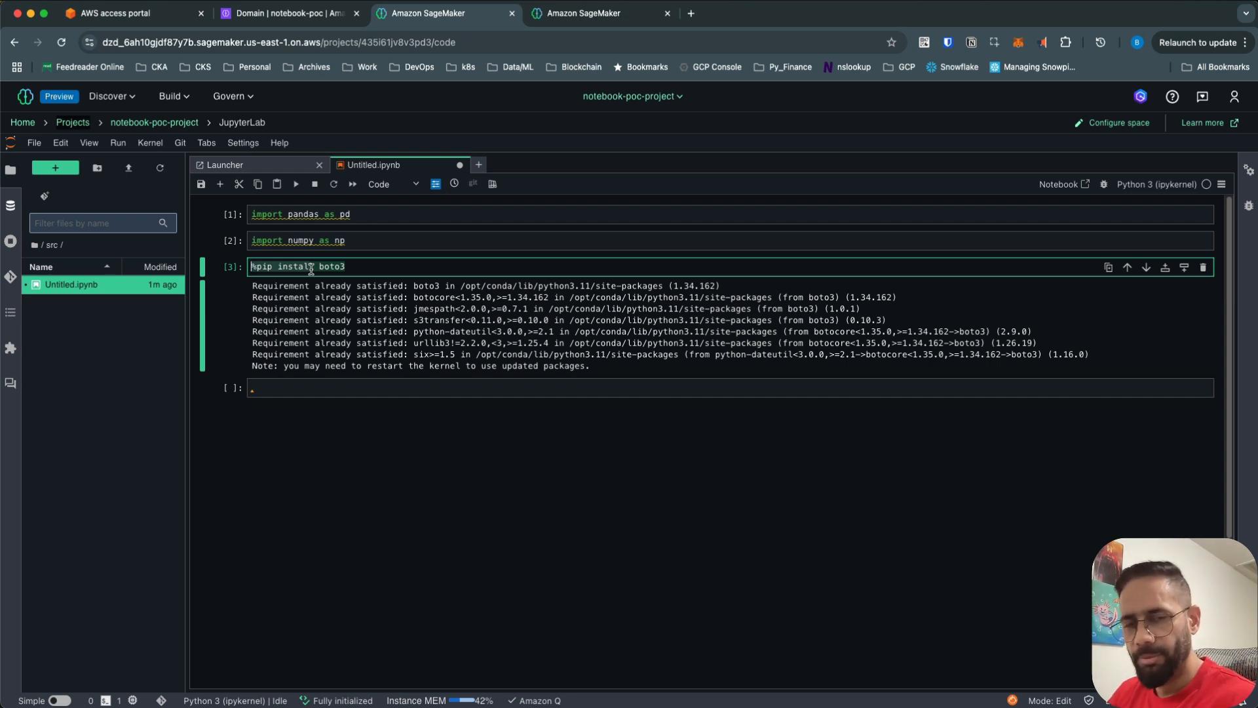
# - Save the notebook
pyautogui.press('super+s')
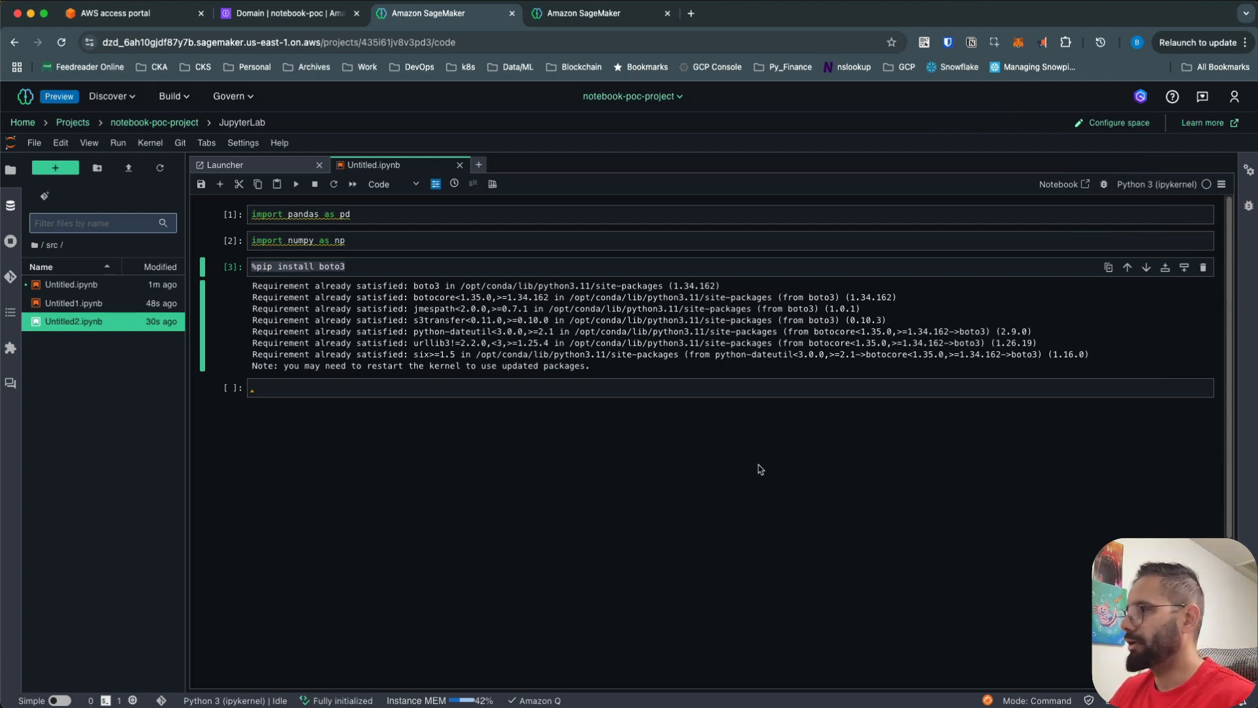
# - Open the Configure space panel showing ml.t3.medium and SageMaker Distribution 2.2
pyautogui.click(1117, 125)
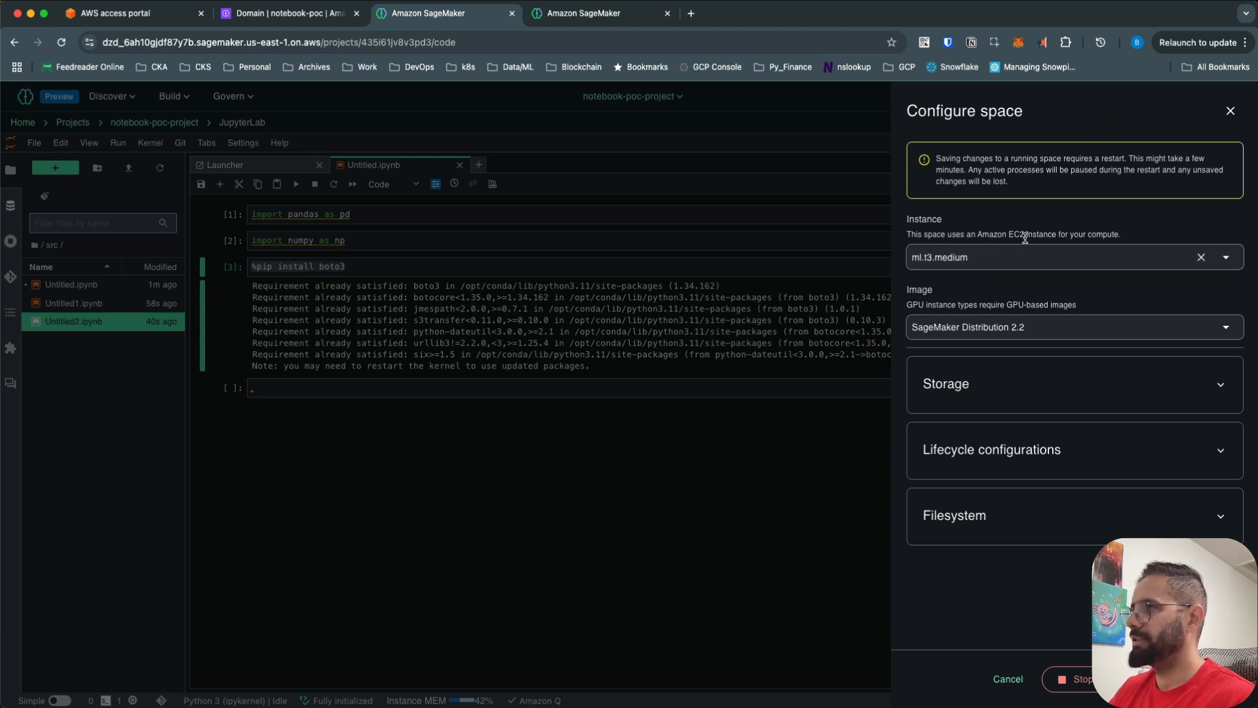
# - Review the instance type list and 16 GB storage settings, then close the panel unchanged
pyautogui.click(979, 257)
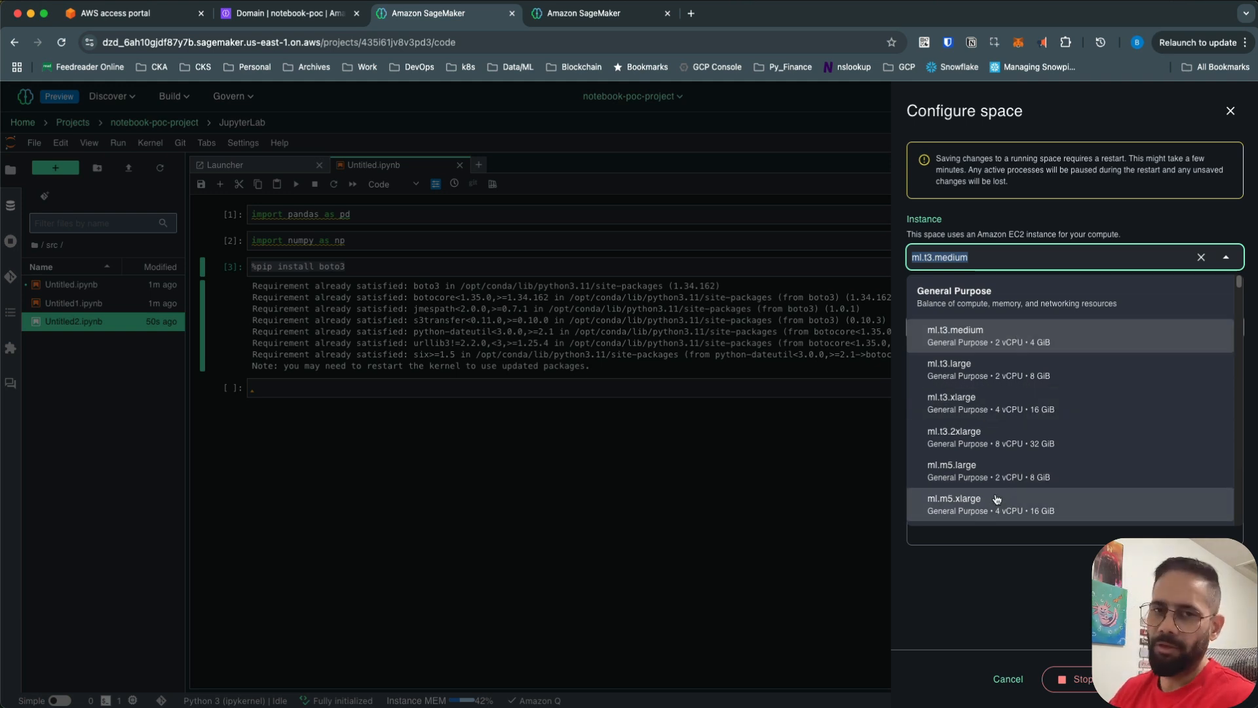
pyautogui.click(1004, 590)
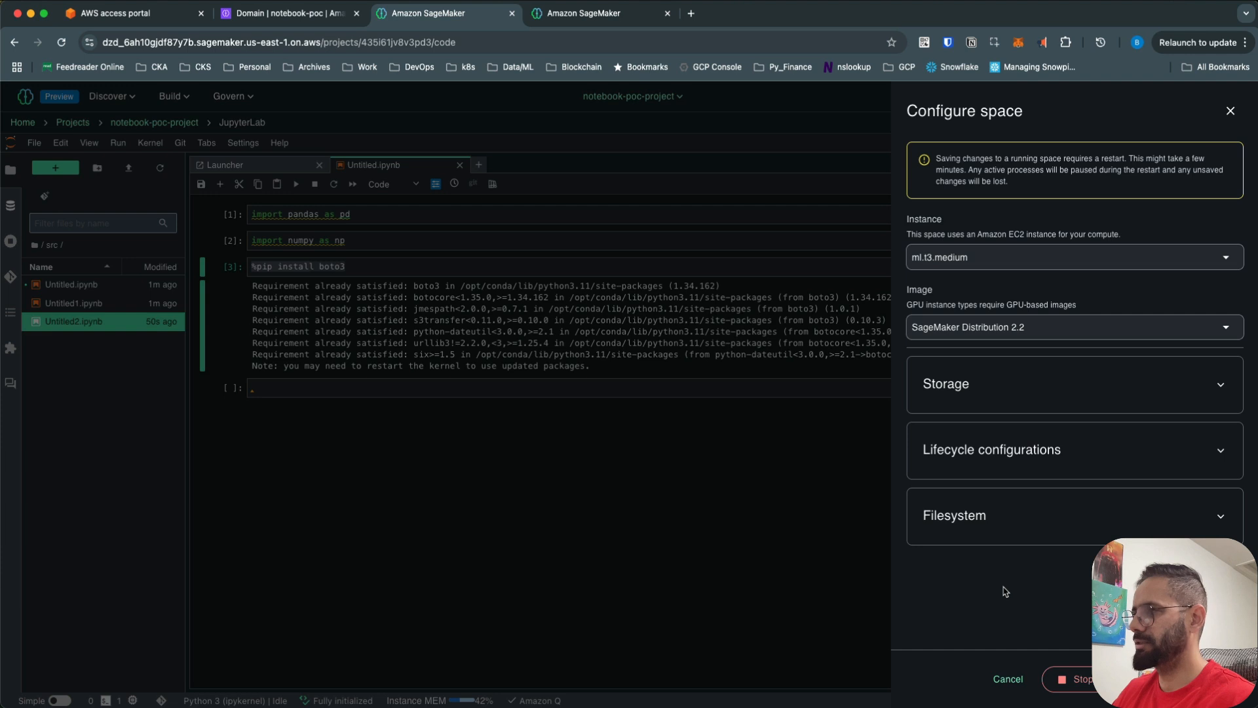
pyautogui.click(1021, 391)
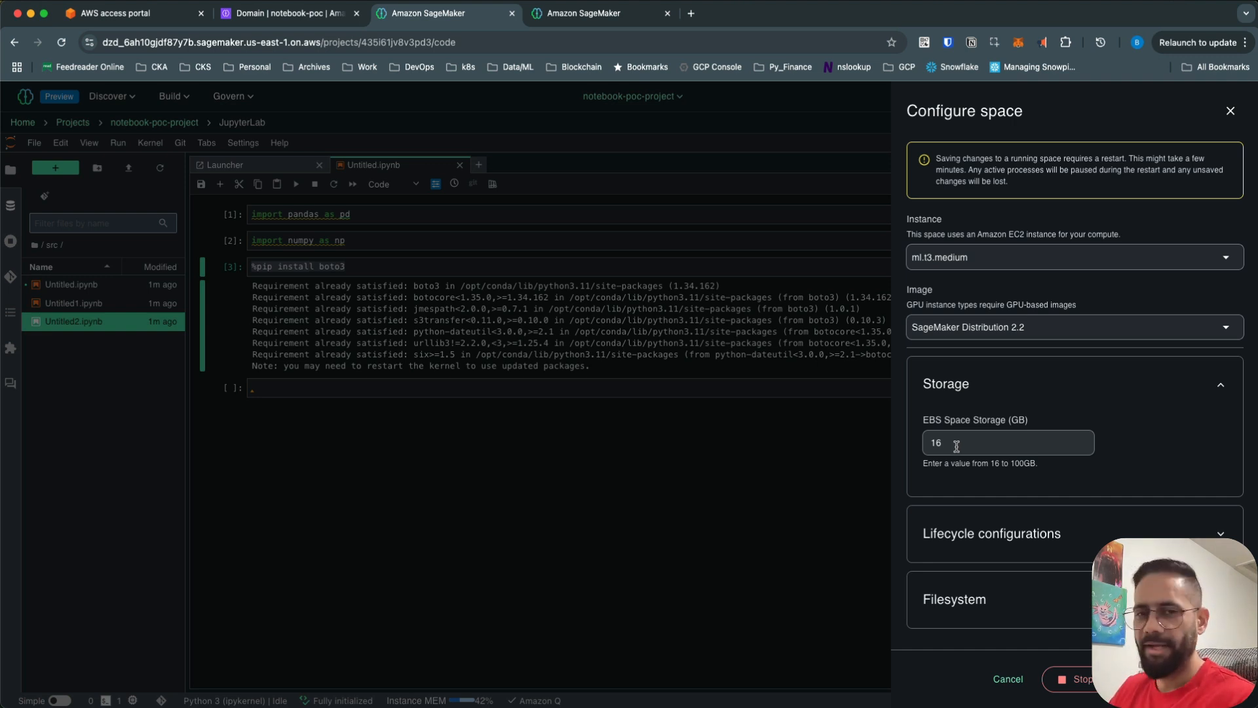
pyautogui.moveTo(1031, 463); pyautogui.dragTo(1011, 463)
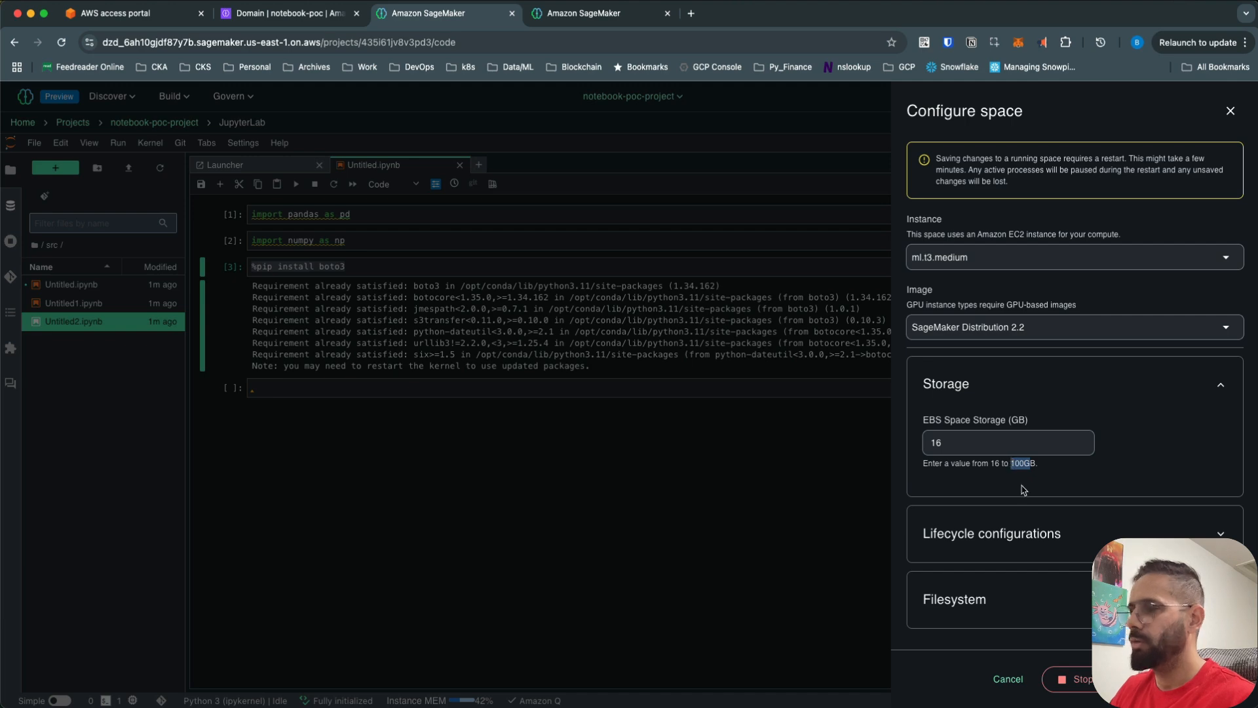
pyautogui.click(1168, 425)
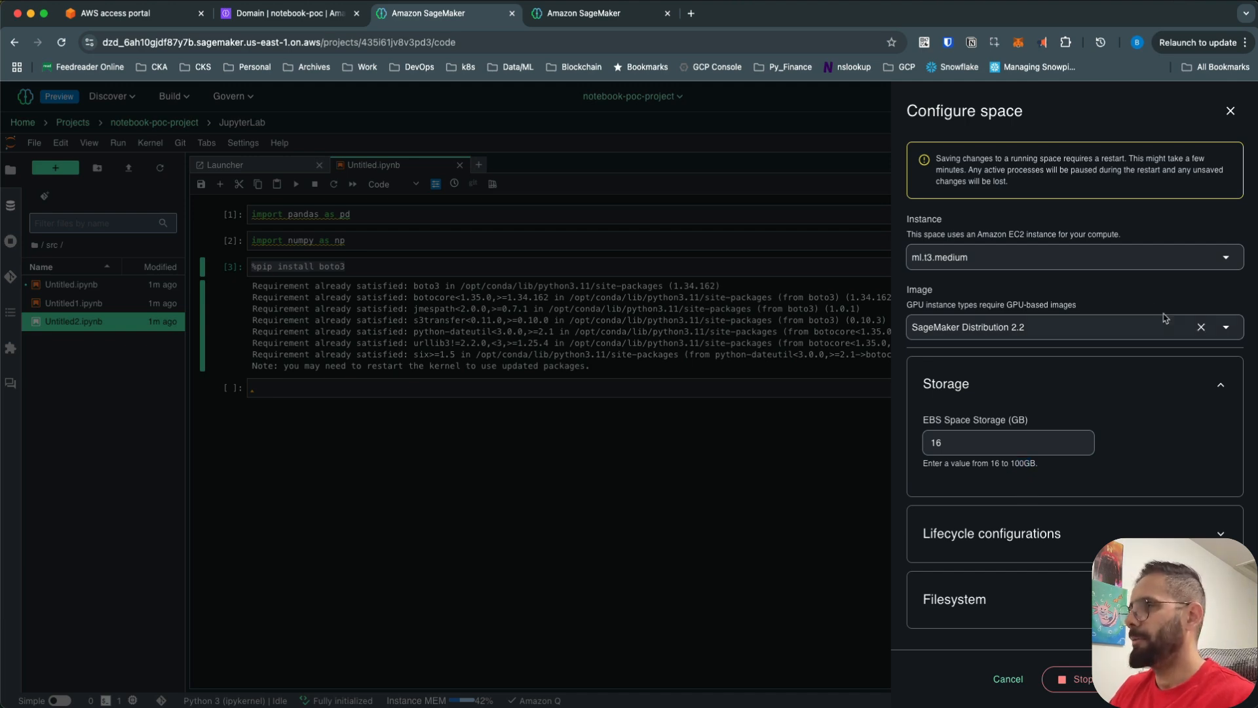
pyautogui.click(774, 488)
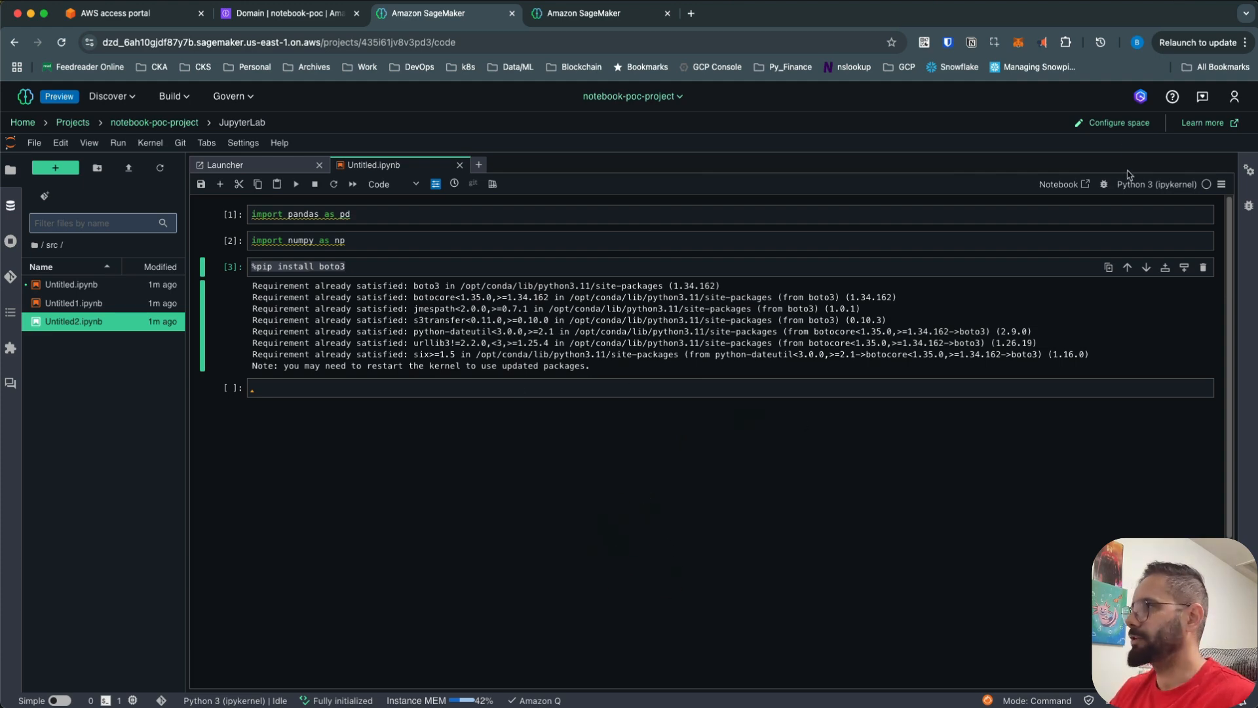
# - Reopen and close the space settings without saving, then bring up the Amazon Q chat
pyautogui.click(1116, 124)
pyautogui.moveTo(1038, 116); pyautogui.dragTo(922, 112)
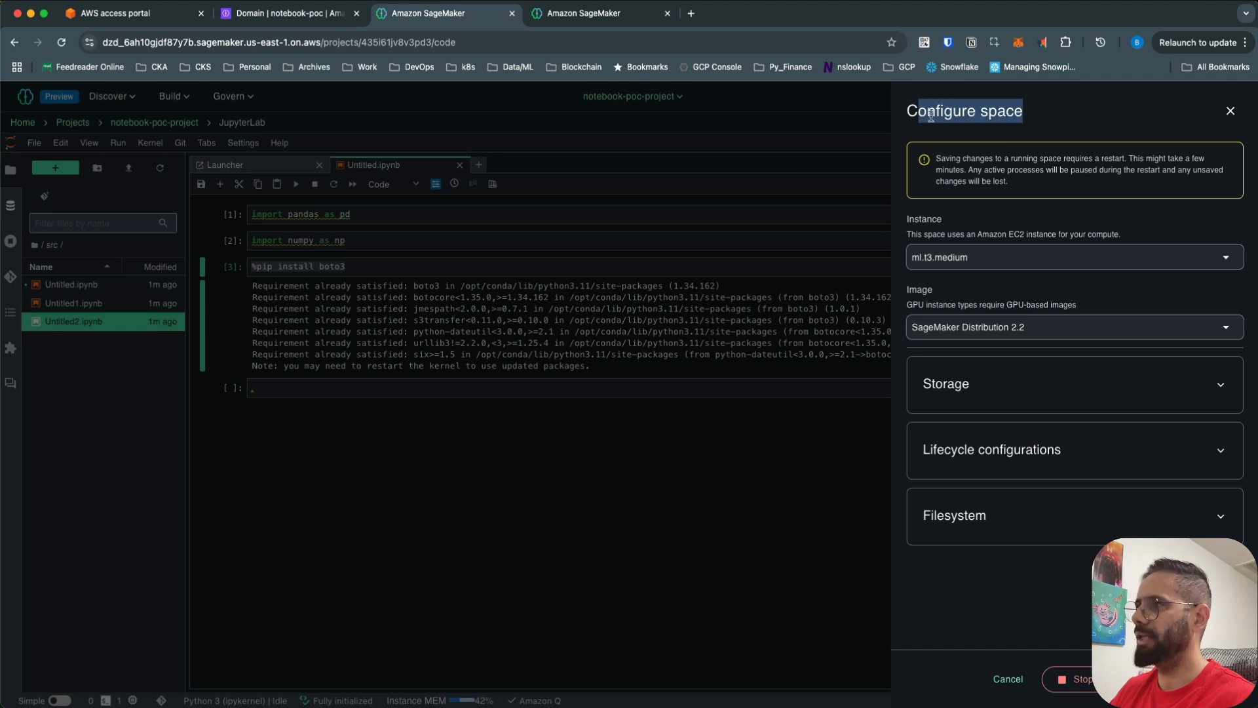
pyautogui.click(1044, 120)
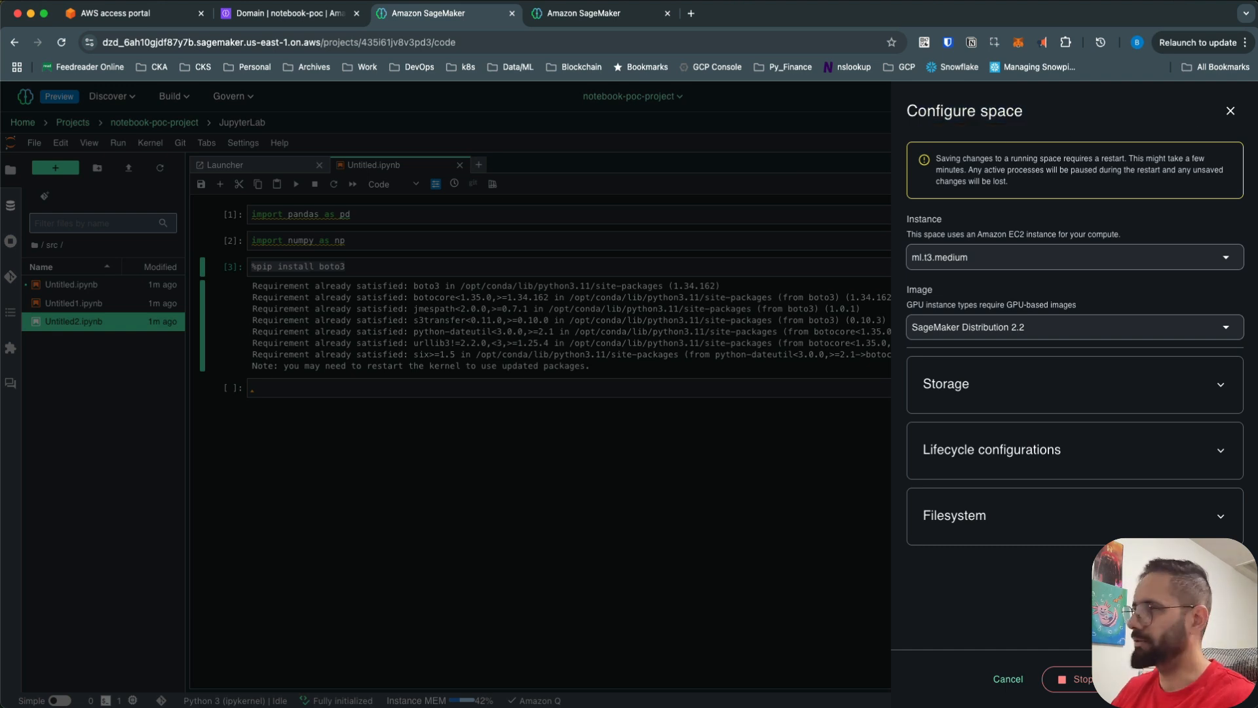
pyautogui.click(1229, 111)
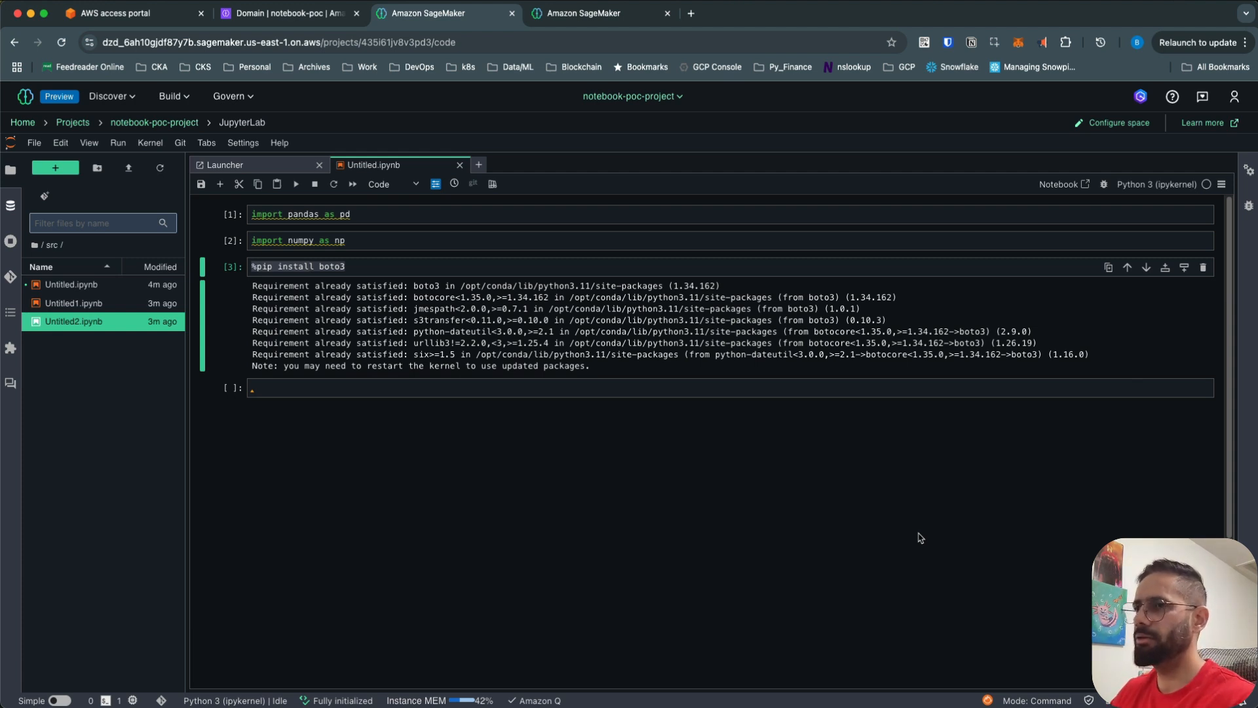
pyautogui.click(1141, 98)
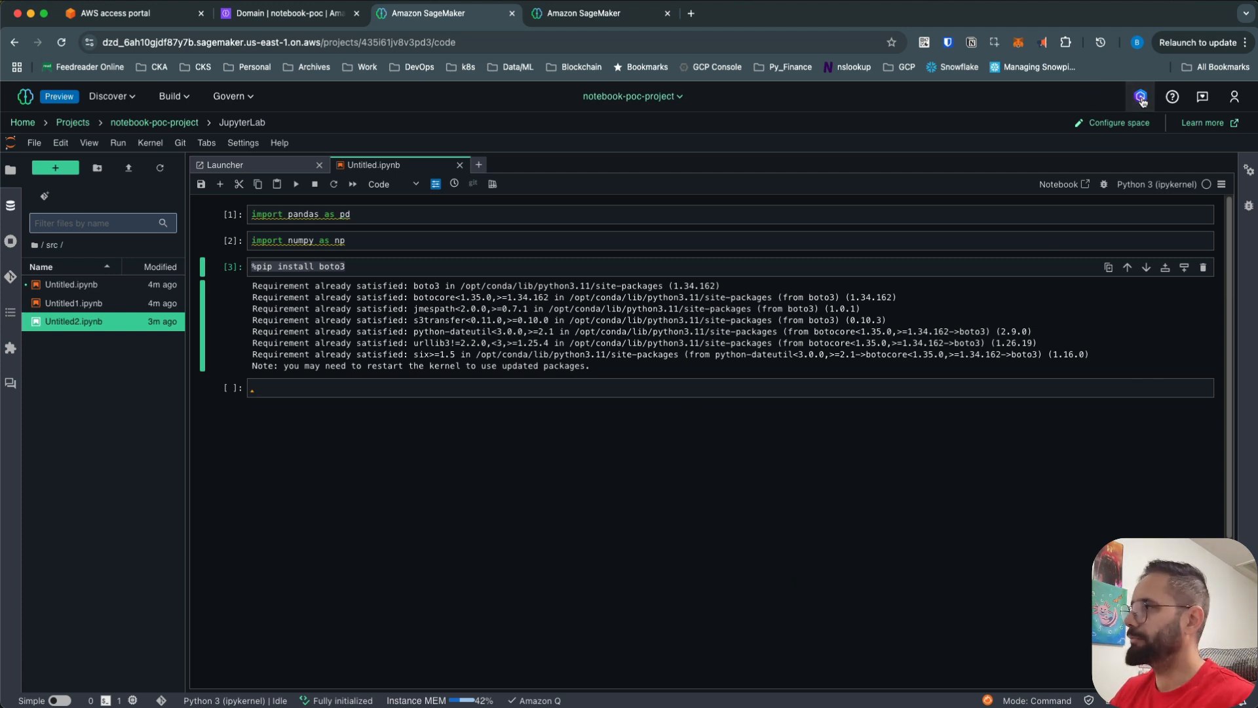
# - Widen the Amazon Q chat and send 'generate code for simple data cleansing using pandas'
pyautogui.moveTo(189, 500); pyautogui.dragTo(332, 485)
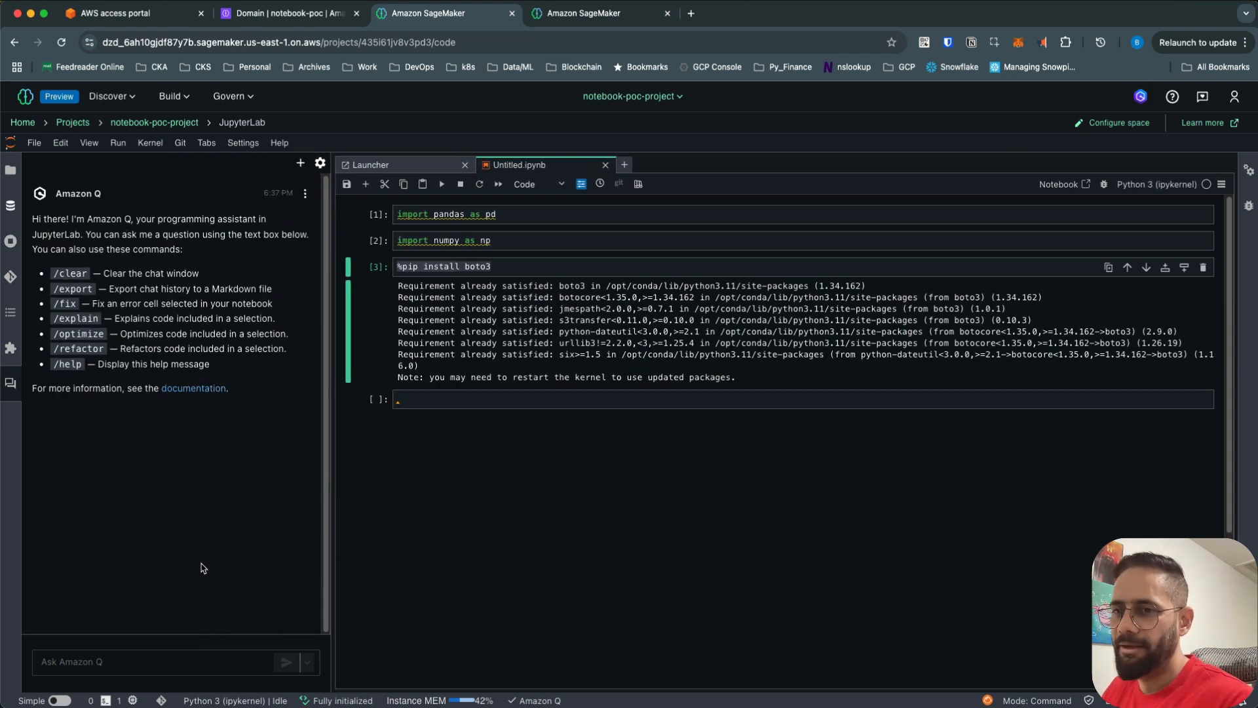
pyautogui.click(172, 659)
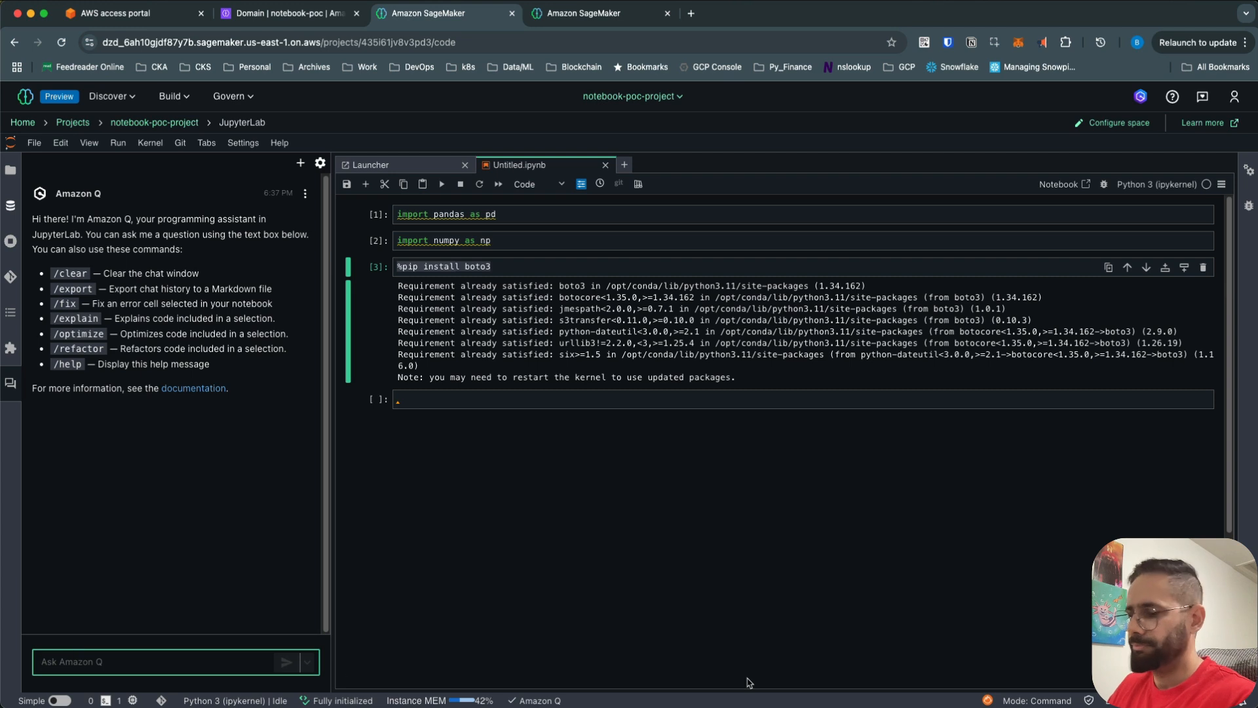
pyautogui.write('g')
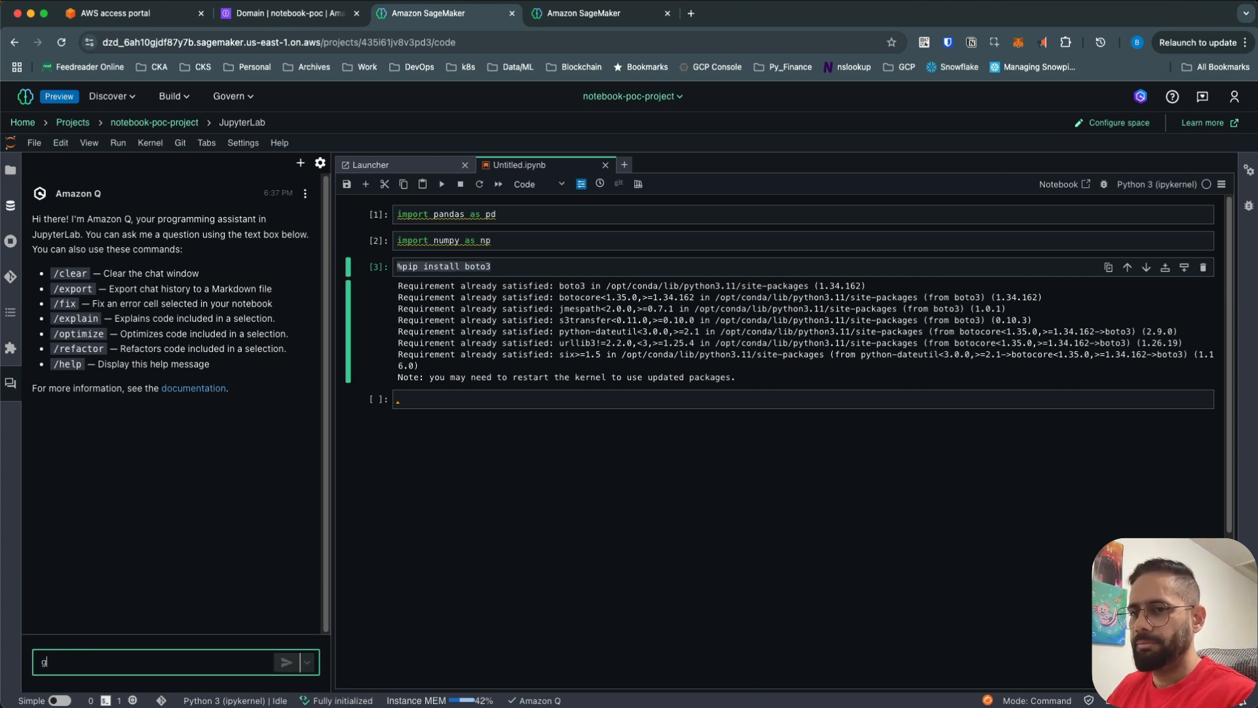
pyautogui.write('enerate code for ')
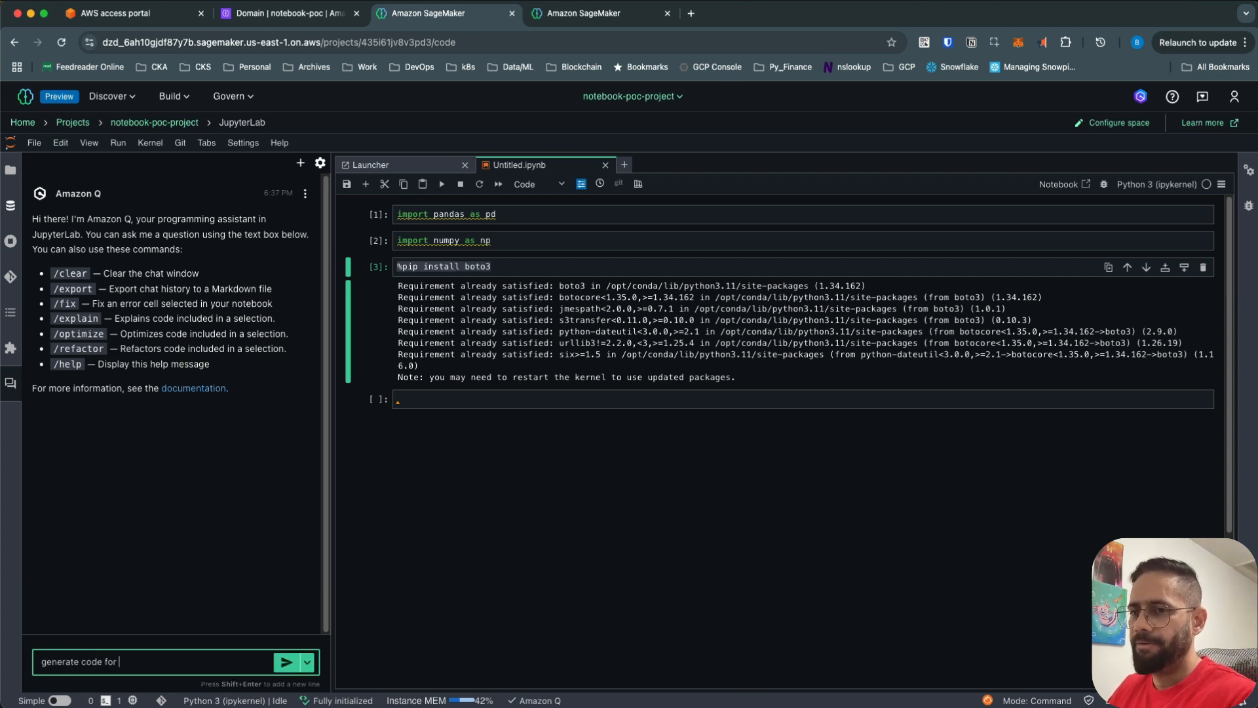
pyautogui.write('simple ')
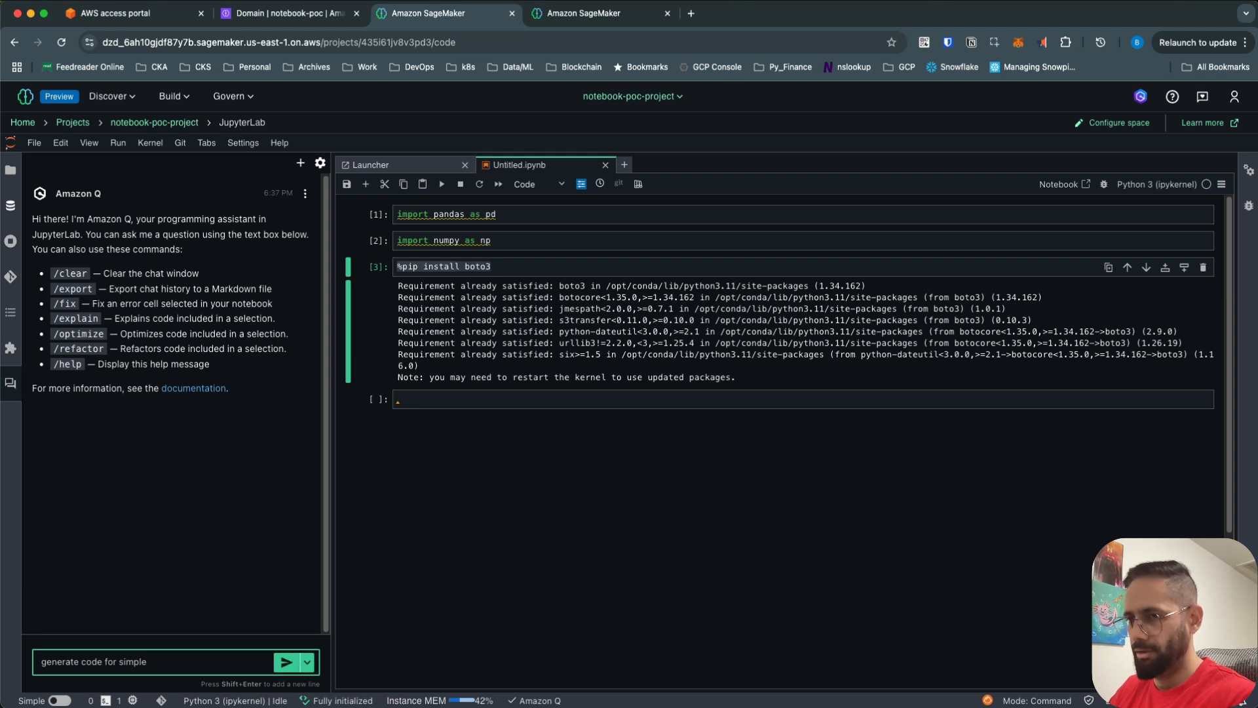
pyautogui.write('data')
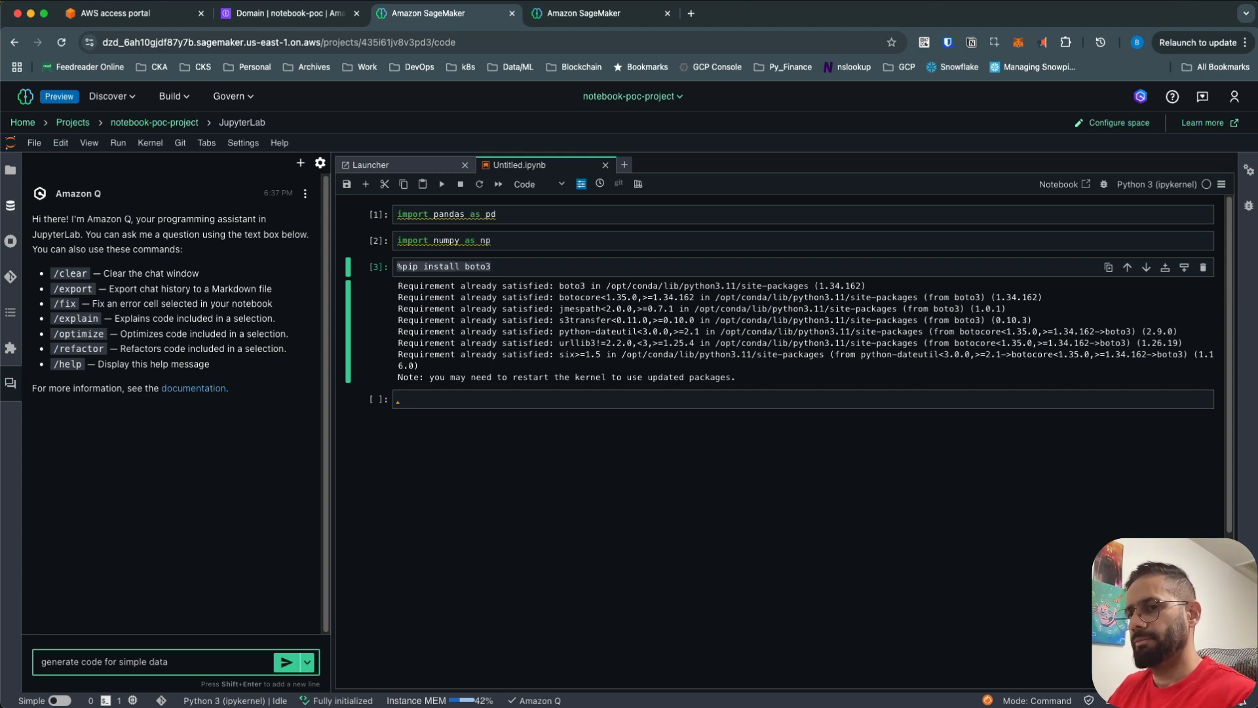
pyautogui.write(' clea')
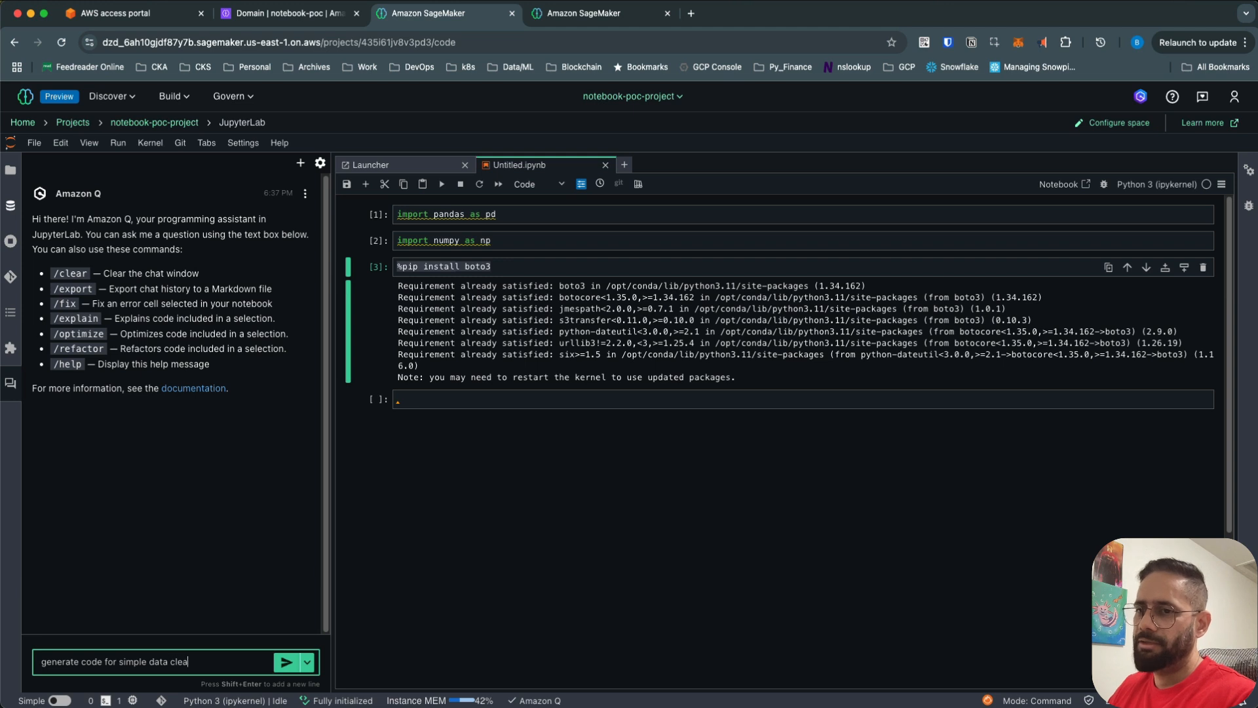
pyautogui.write('nsing uusing')
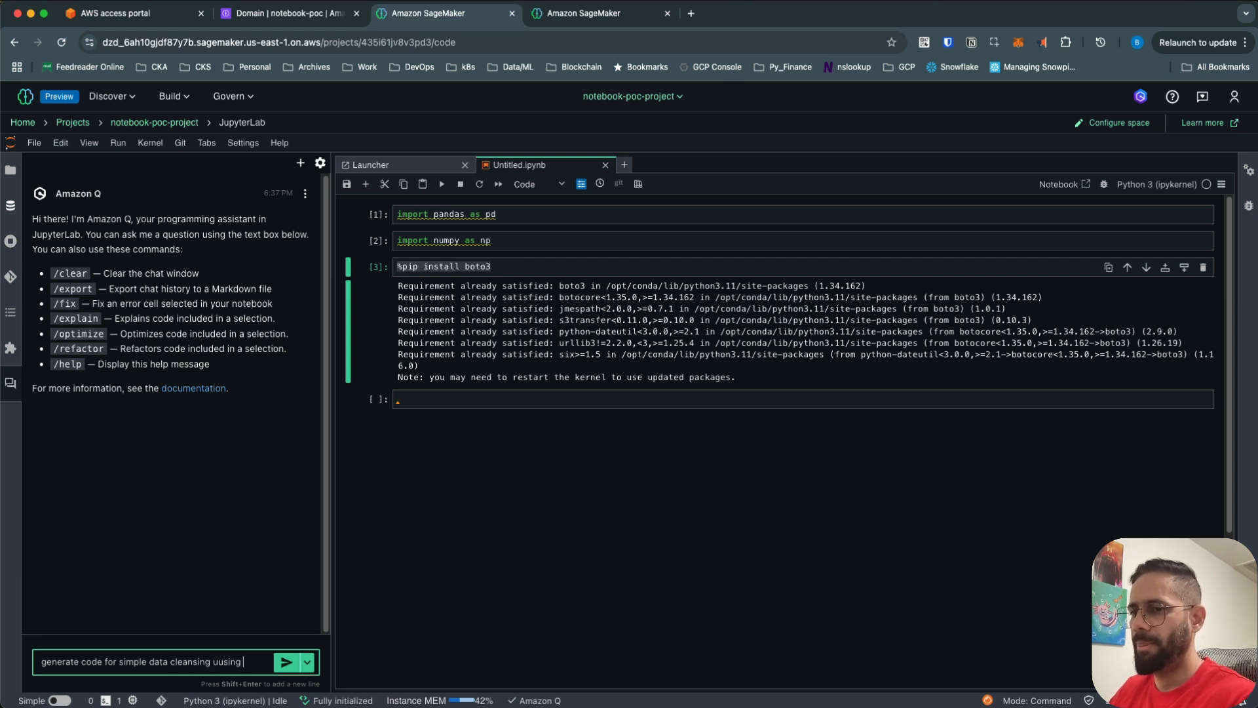
pyautogui.press('BackSpace')
pyautogui.press('BackSpace')
pyautogui.press('BackSpace')
pyautogui.press('BackSpace')
pyautogui.press('BackSpace')
pyautogui.write('sing pandas')
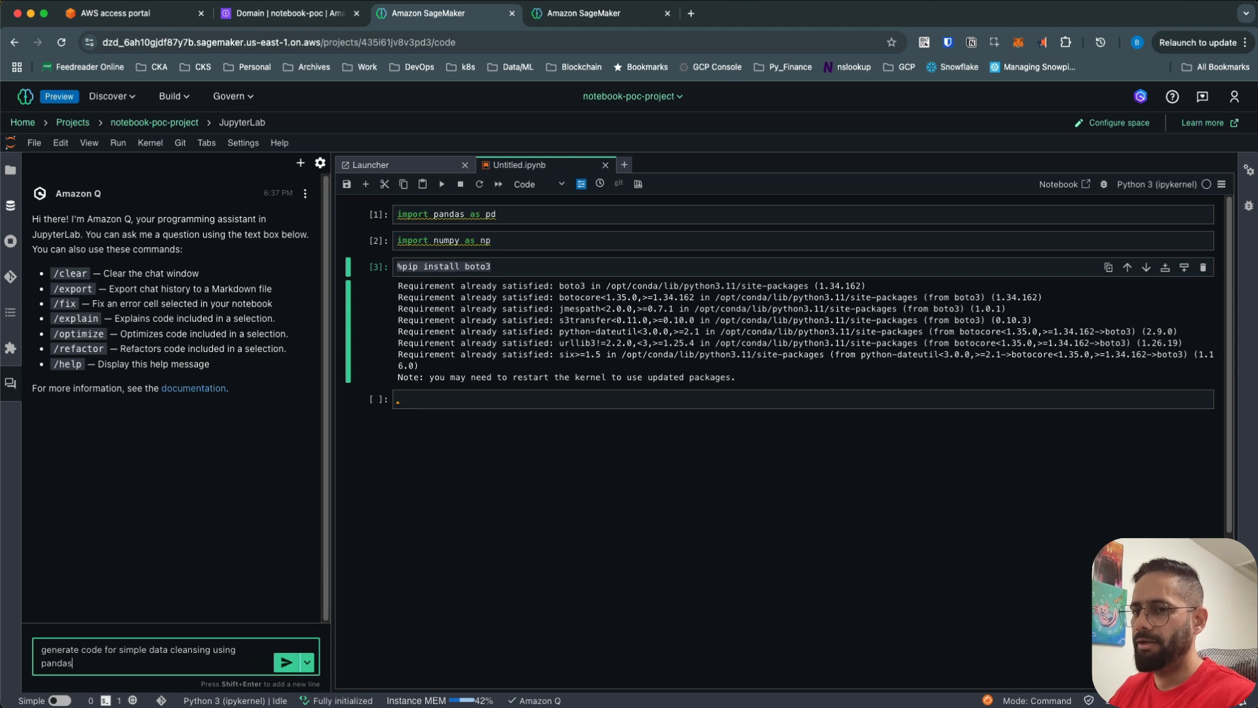
pyautogui.press('Return')
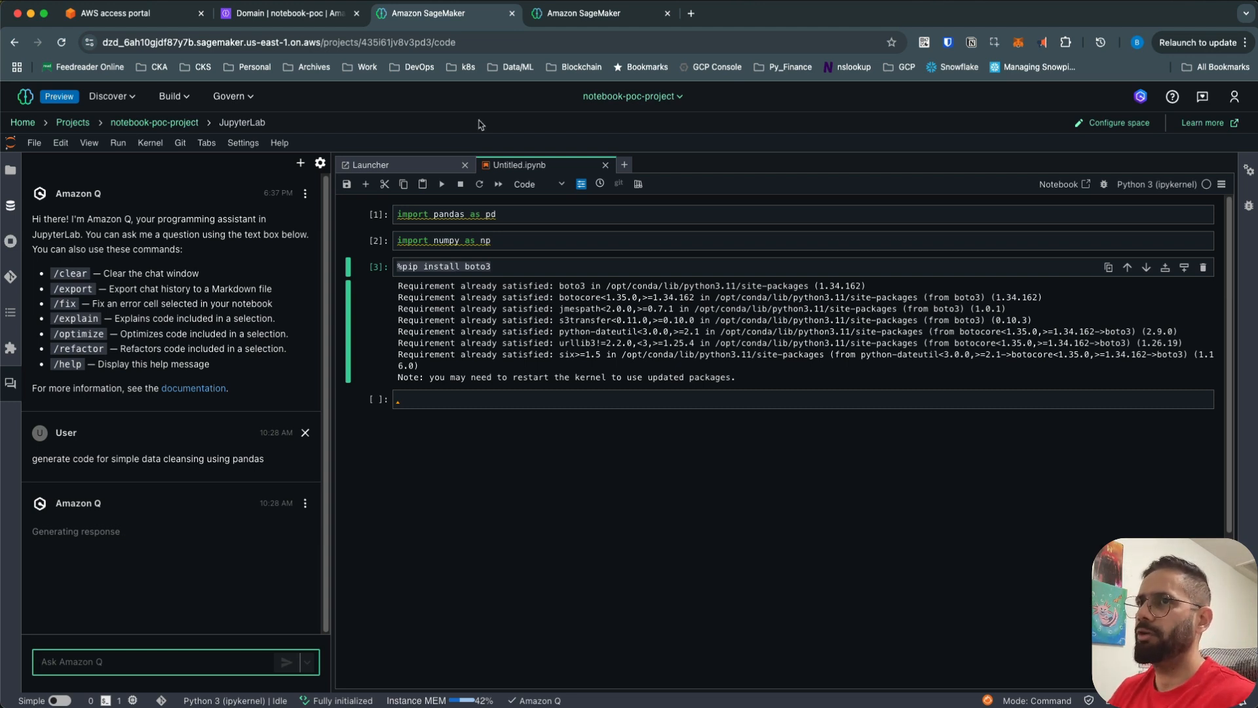
pyautogui.click(315, 15)
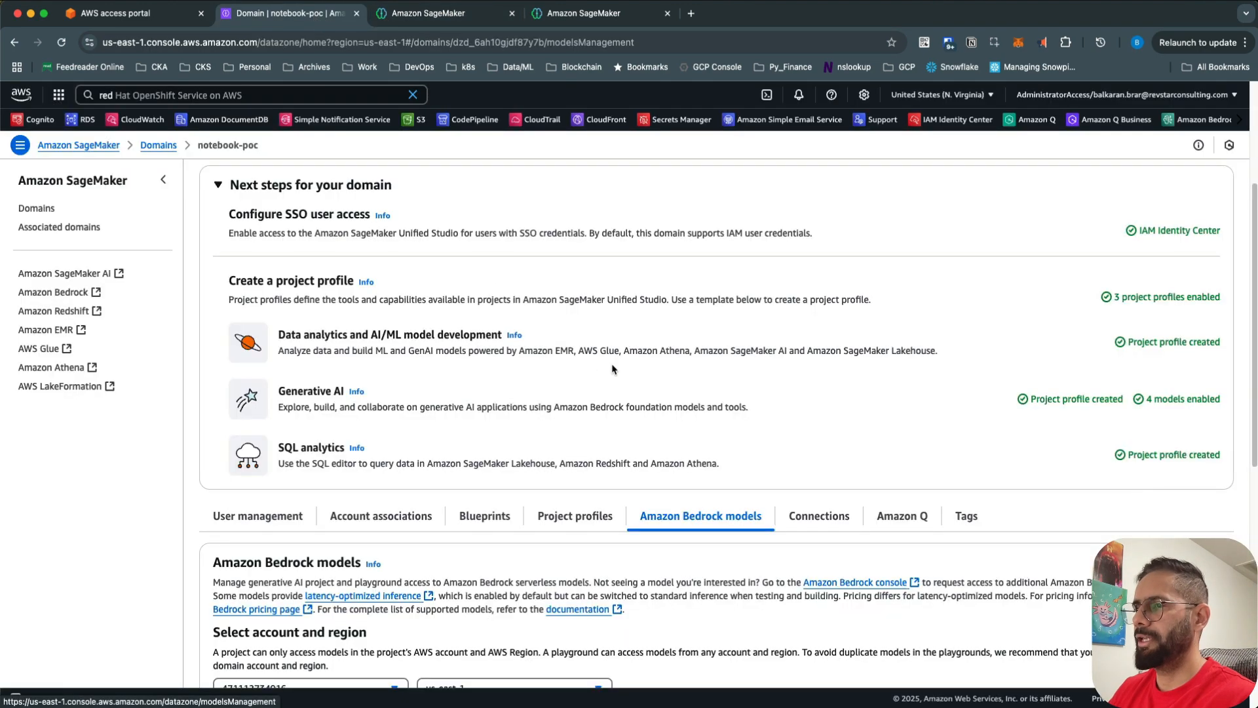
# - Show the notebook-poc domain's Amazon Q tab, confirming Amazon Q is Enabled on the Free tier
pyautogui.scroll(5, 196, 196)
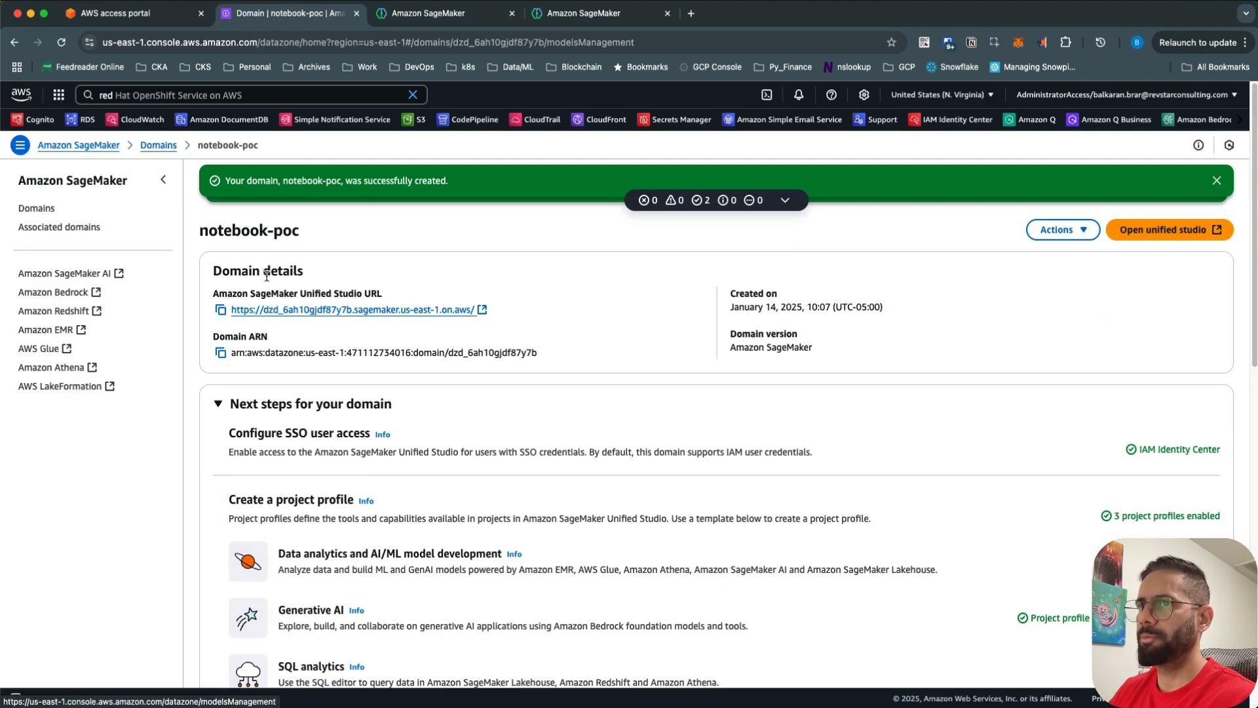
pyautogui.moveTo(248, 230); pyautogui.dragTo(301, 231)
pyautogui.scroll(-10, 593, 422)
pyautogui.scroll(-3, 671, 413)
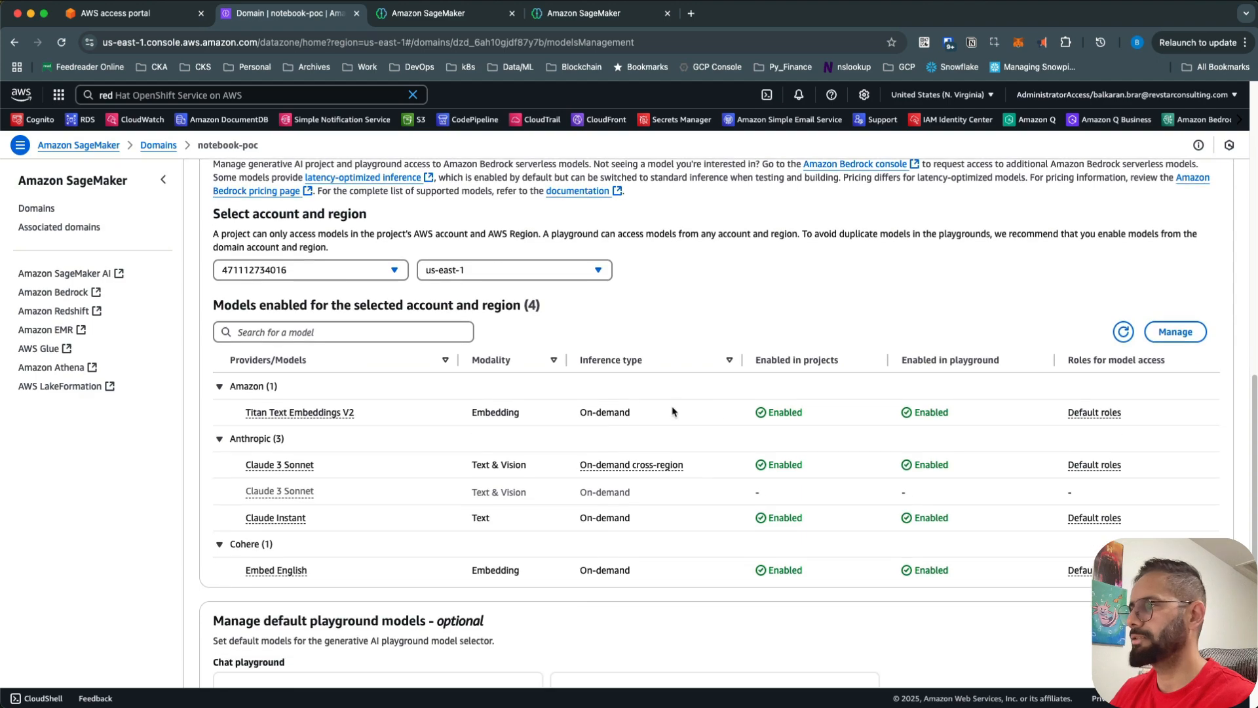
pyautogui.scroll(7, 725, 477)
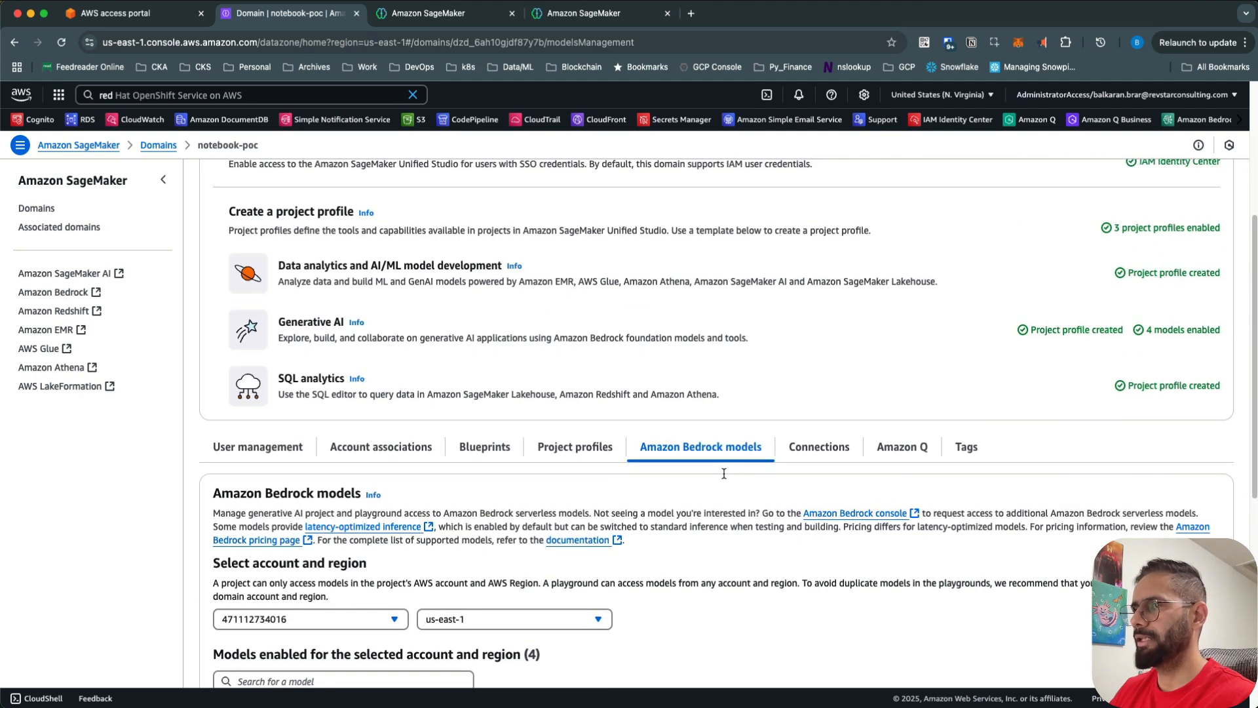
pyautogui.click(908, 453)
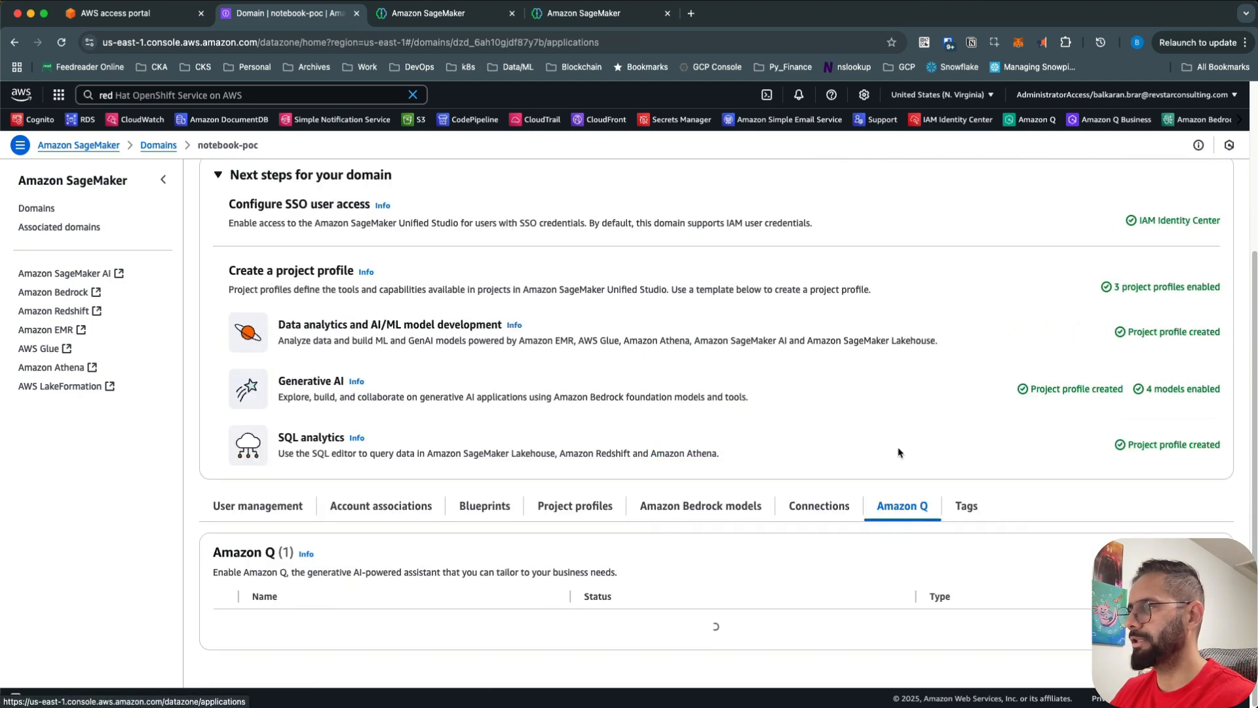
pyautogui.moveTo(315, 635); pyautogui.dragTo(251, 633)
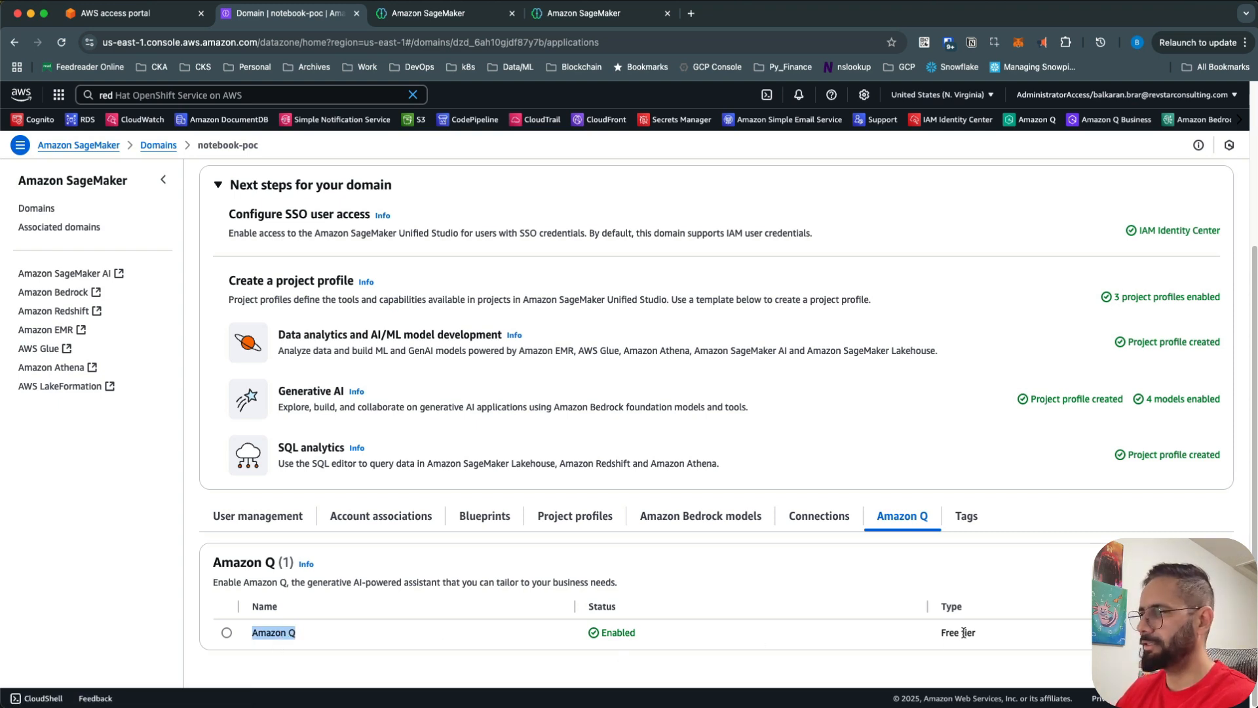
pyautogui.moveTo(988, 636); pyautogui.dragTo(865, 649)
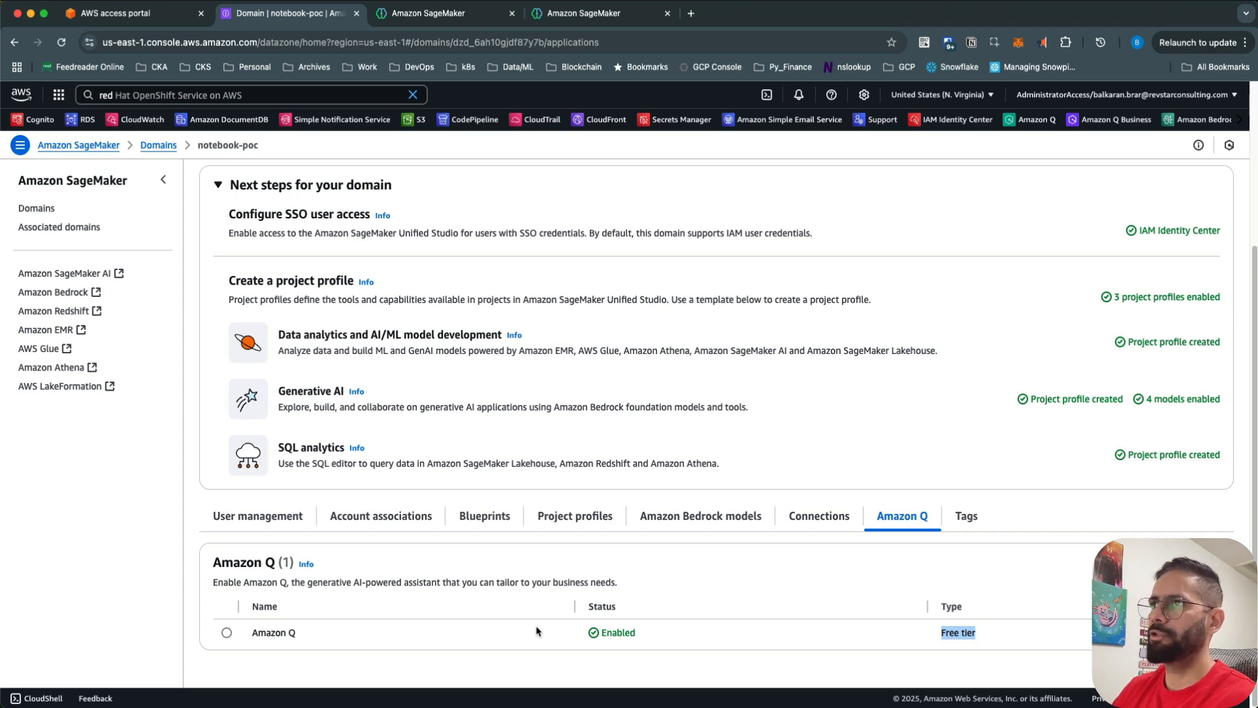
# - Switch to the Amazon SageMaker browser tab where Amazon Q is generating the pandas data-cleansing answer
pyautogui.click(504, 14)
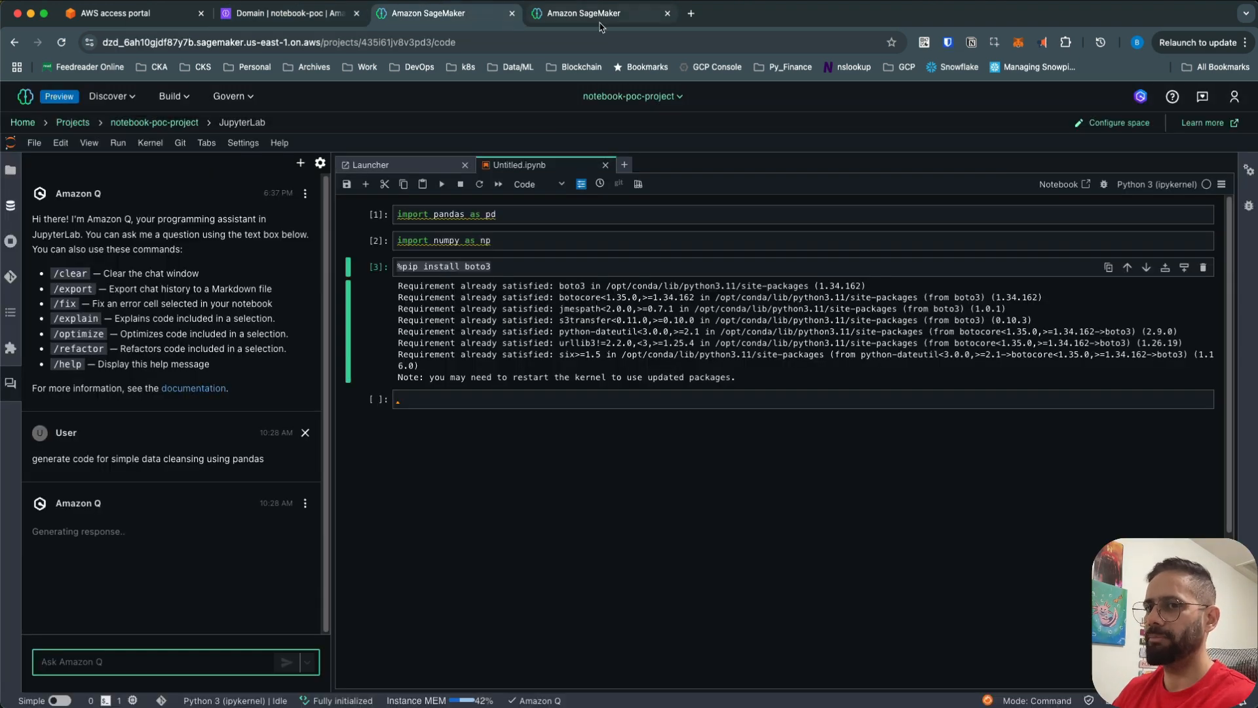